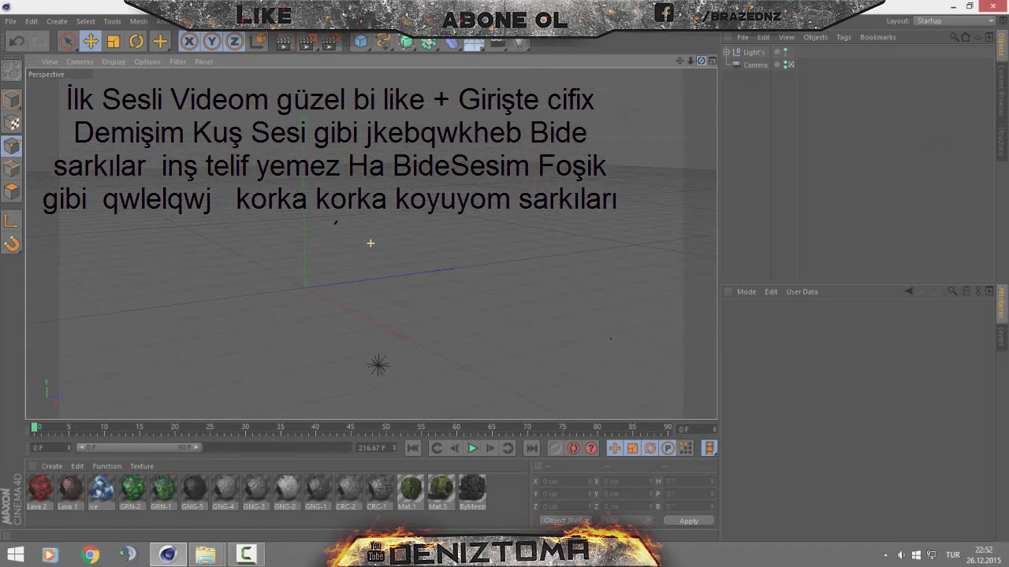
Step: Drag the logoma.ai file from the desktop into the Cinema 4D scene
{"action": "left_click_drag", "start_coordinate": [697, 66], "coordinate": [694, 68]}
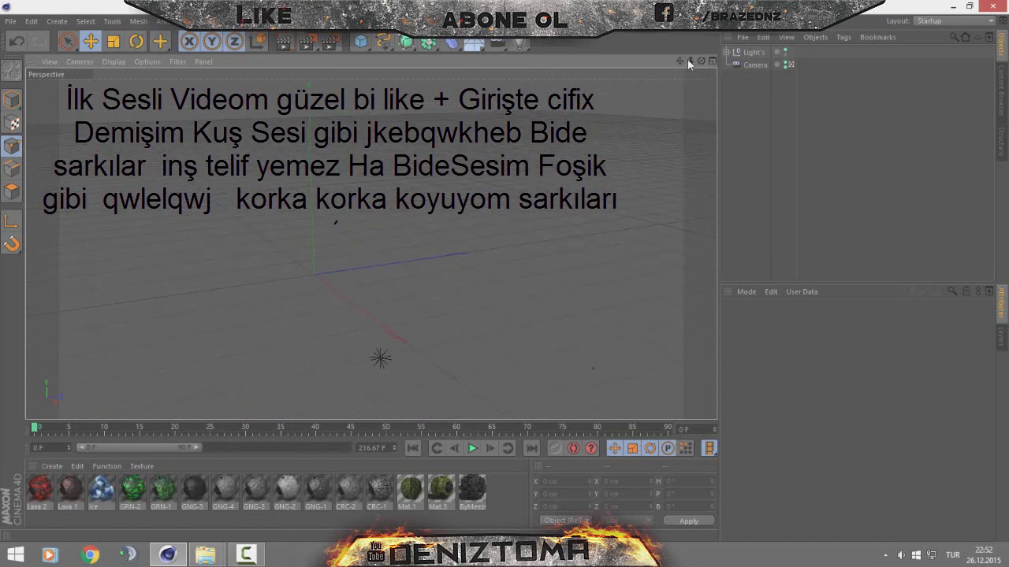
{"action": "left_click_drag", "start_coordinate": [697, 63], "coordinate": [703, 63]}
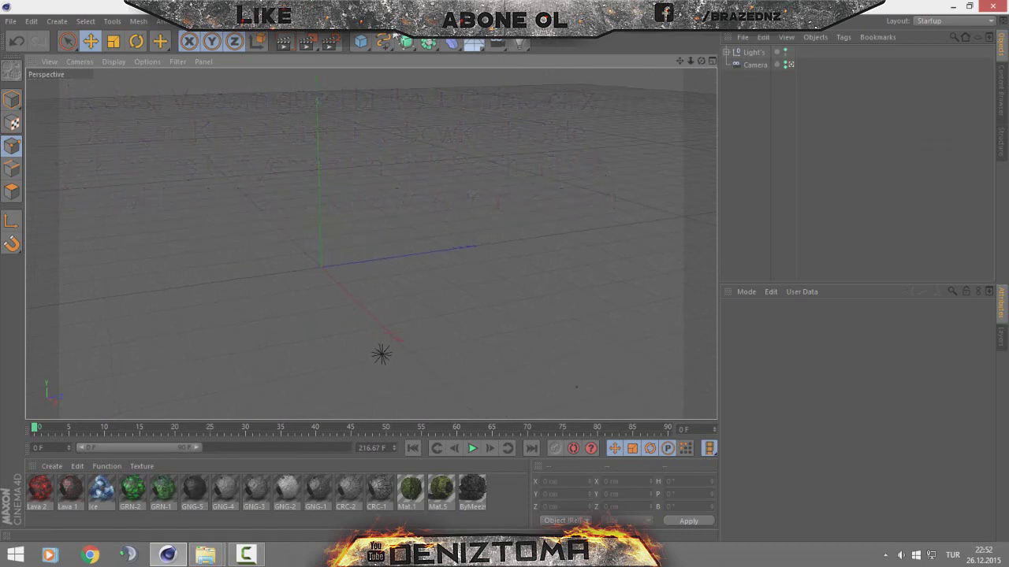
{"action": "left_click", "coordinate": [950, 6]}
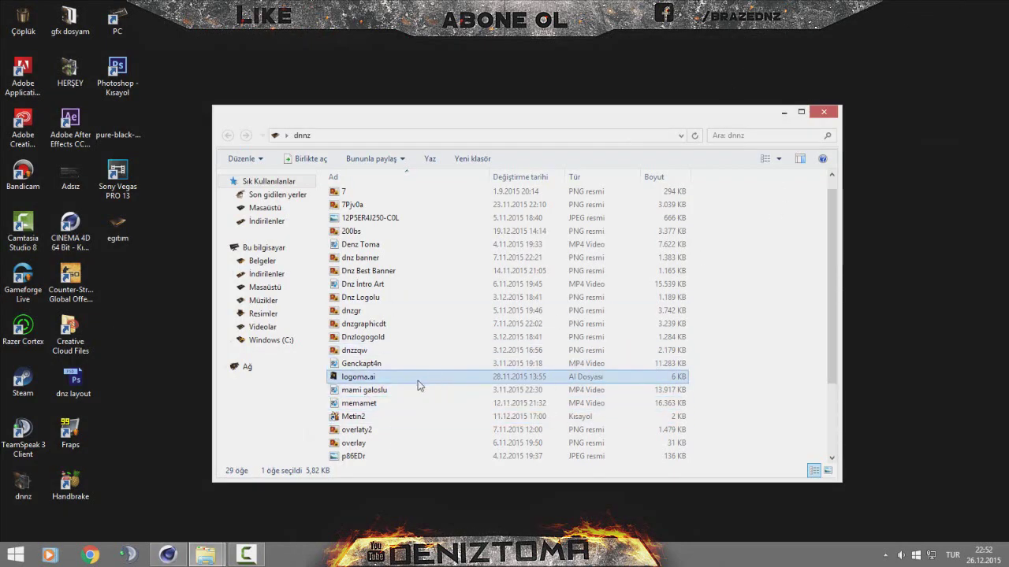
{"action": "mouse_move", "coordinate": [415, 378]}
{"action": "left_mouse_down"}
{"action": "mouse_move", "coordinate": [233, 483]}
{"action": "mouse_move", "coordinate": [312, 269]}
{"action": "left_mouse_up"}
Step: Import the logo outlines at scale 1 in Centimeters
{"action": "left_click", "coordinate": [533, 321]}
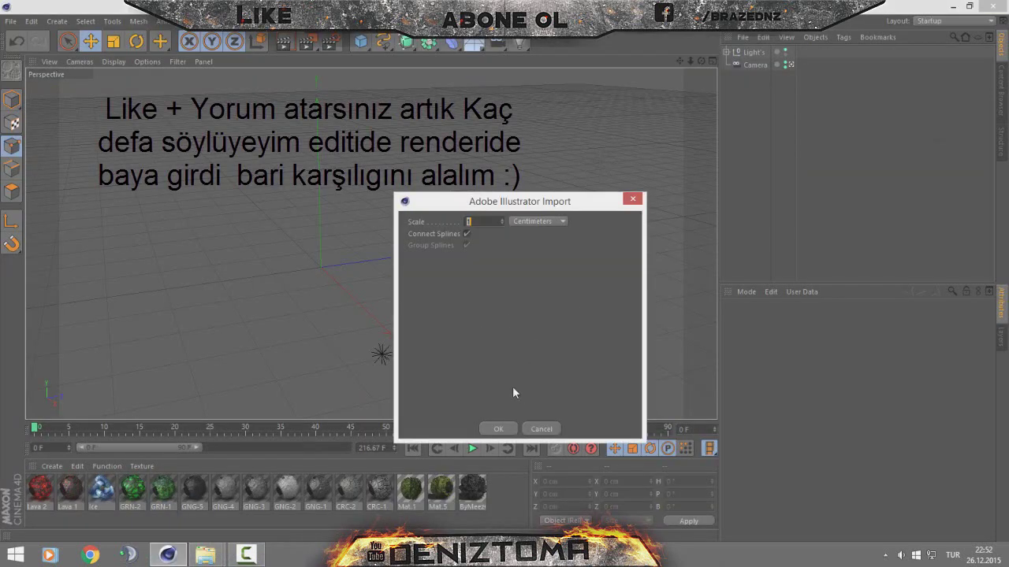
{"action": "left_click", "coordinate": [549, 220]}
{"action": "left_click", "coordinate": [508, 244]}
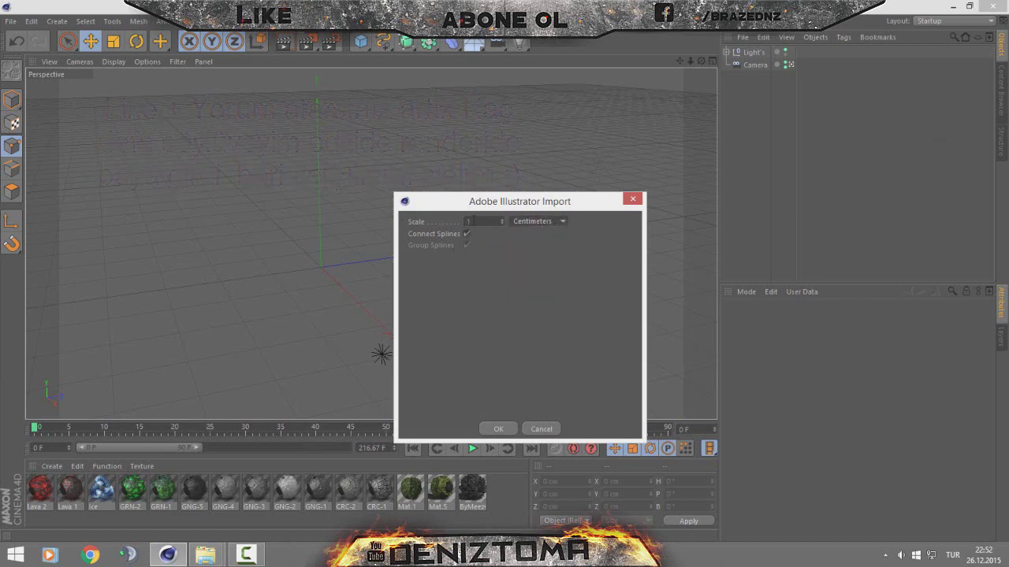
{"action": "left_click", "coordinate": [505, 429]}
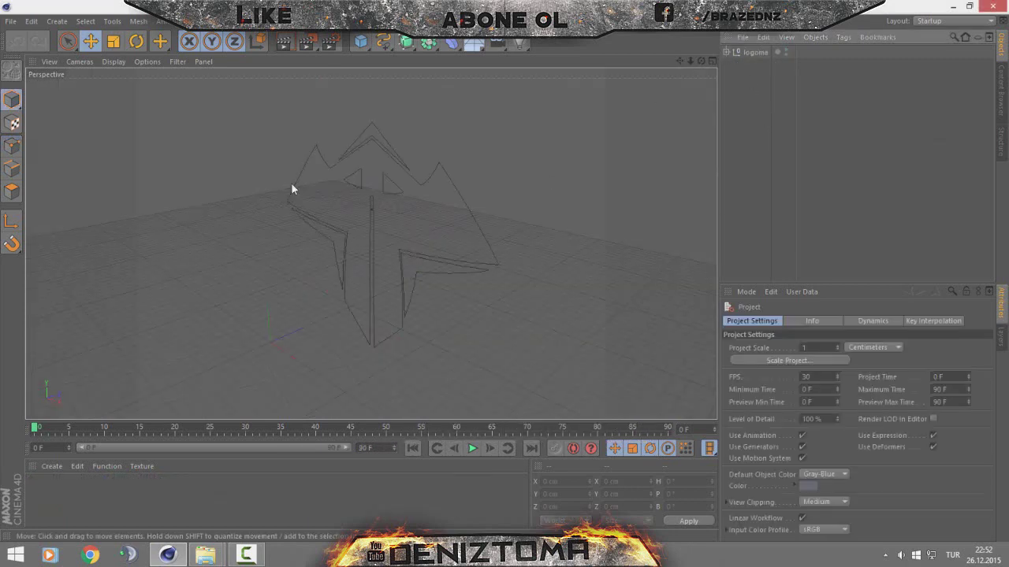
Step: Expand the logoma group and inspect its individual logo paths
{"action": "right_click", "coordinate": [728, 54]}
{"action": "left_click", "coordinate": [665, 38]}
{"action": "left_click", "coordinate": [726, 52]}
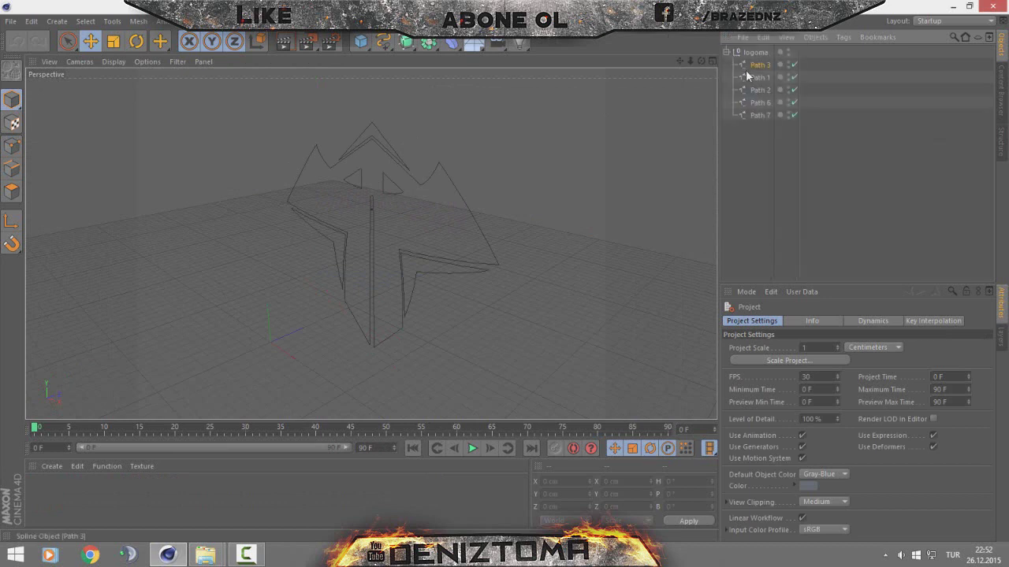
{"action": "left_click", "coordinate": [752, 79]}
{"action": "left_click", "coordinate": [754, 115], "text": "shift"}
{"action": "left_click", "coordinate": [756, 116]}
{"action": "left_click", "coordinate": [774, 146]}
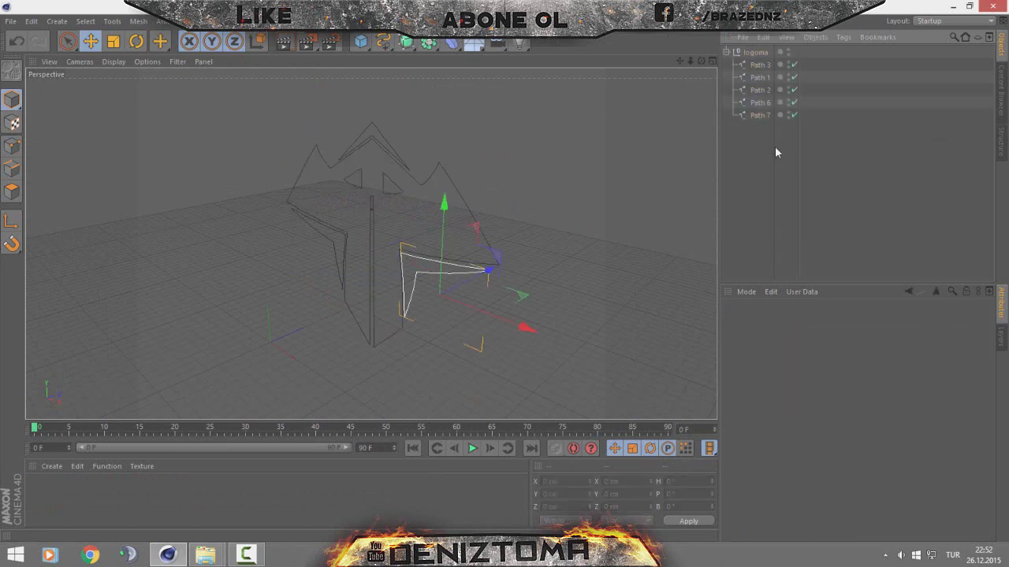
{"action": "left_click", "coordinate": [758, 90]}
{"action": "left_click", "coordinate": [748, 127]}
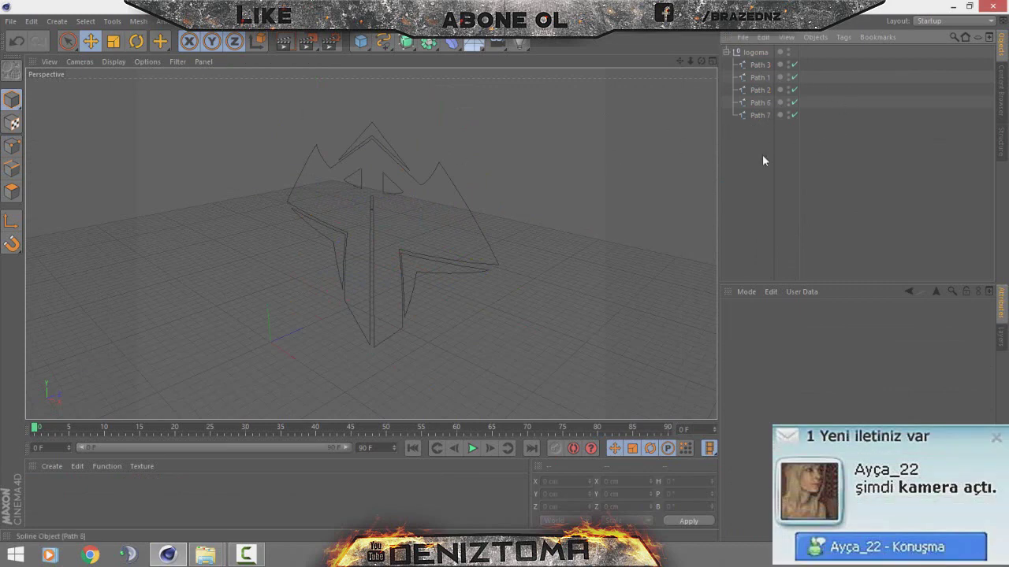
Step: Add an Extrude NURBS generator and paste duplicates of it
{"action": "left_click", "coordinate": [428, 42]}
{"action": "left_click", "coordinate": [417, 59]}
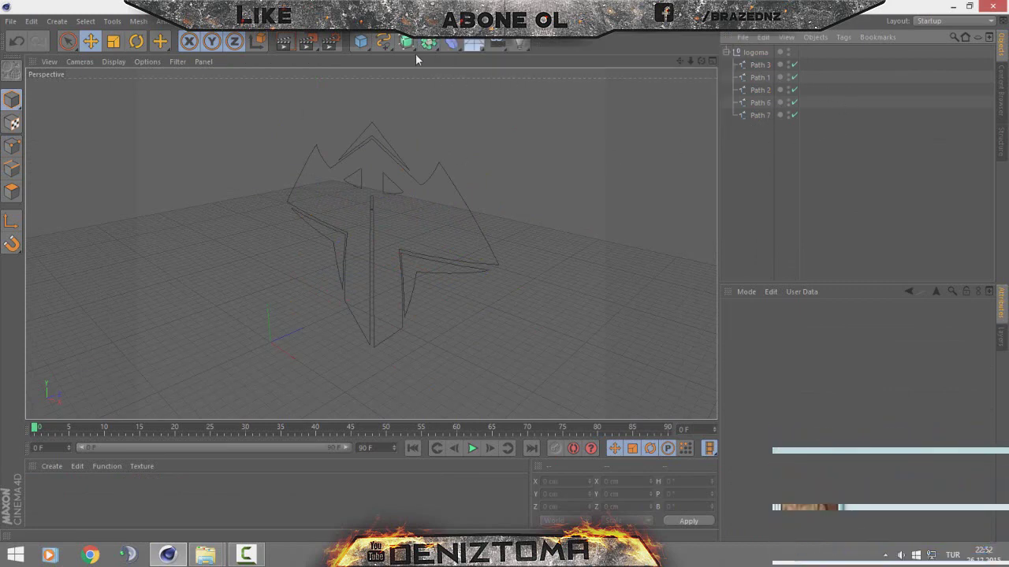
{"action": "left_click", "coordinate": [406, 42]}
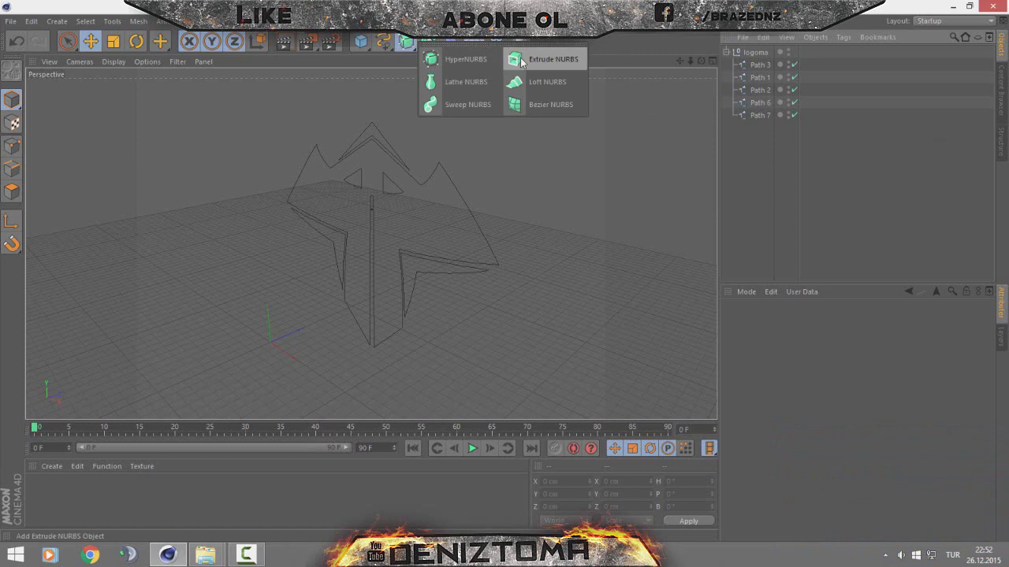
{"action": "left_click", "coordinate": [521, 63]}
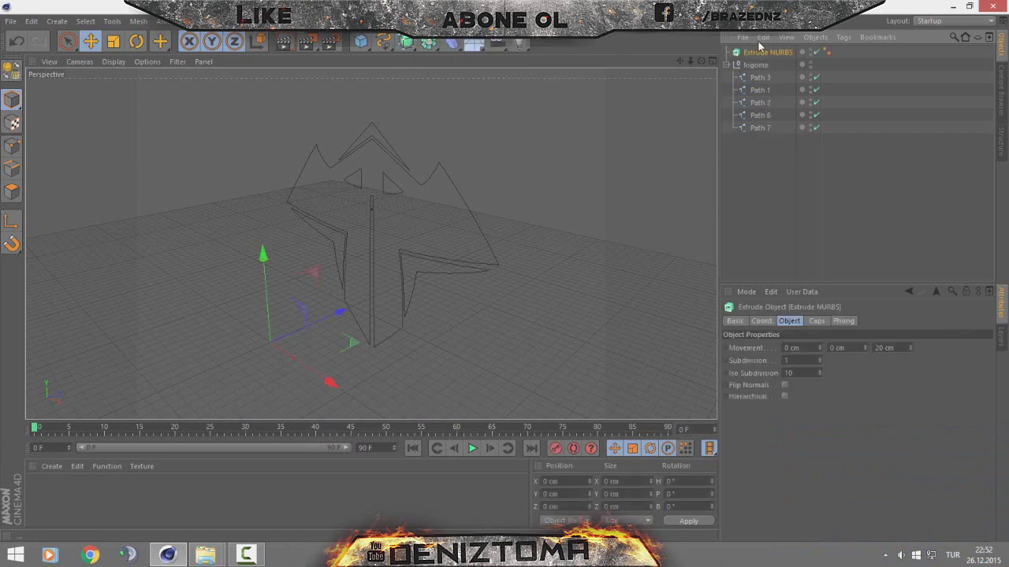
{"action": "key", "text": "ctrl+c"}
{"action": "key", "text": "ctrl+v"}
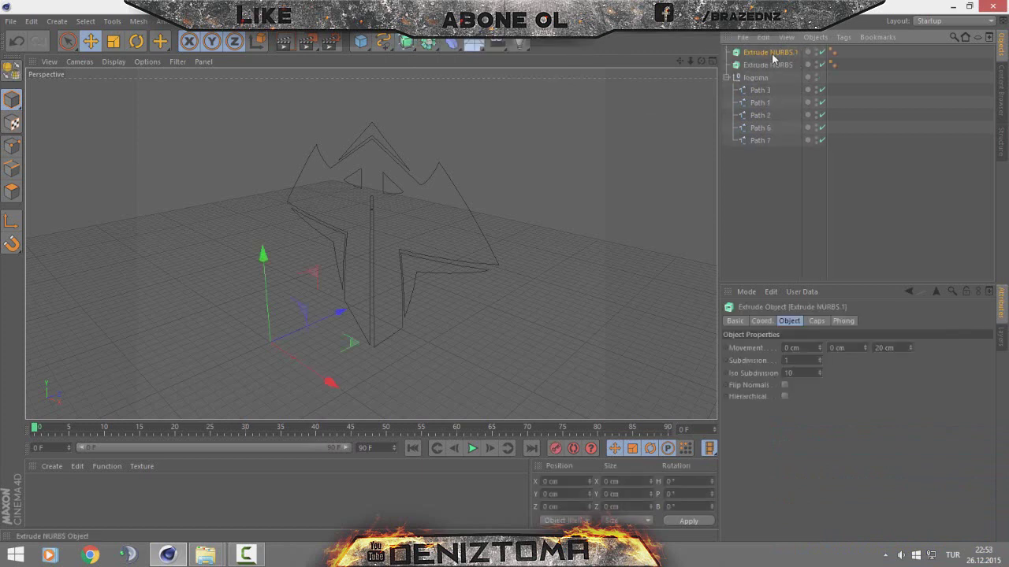
{"action": "key", "text": "ctrl+v"}
{"action": "key", "text": "ctrl+v"}
{"action": "key", "text": "ctrl+v"}
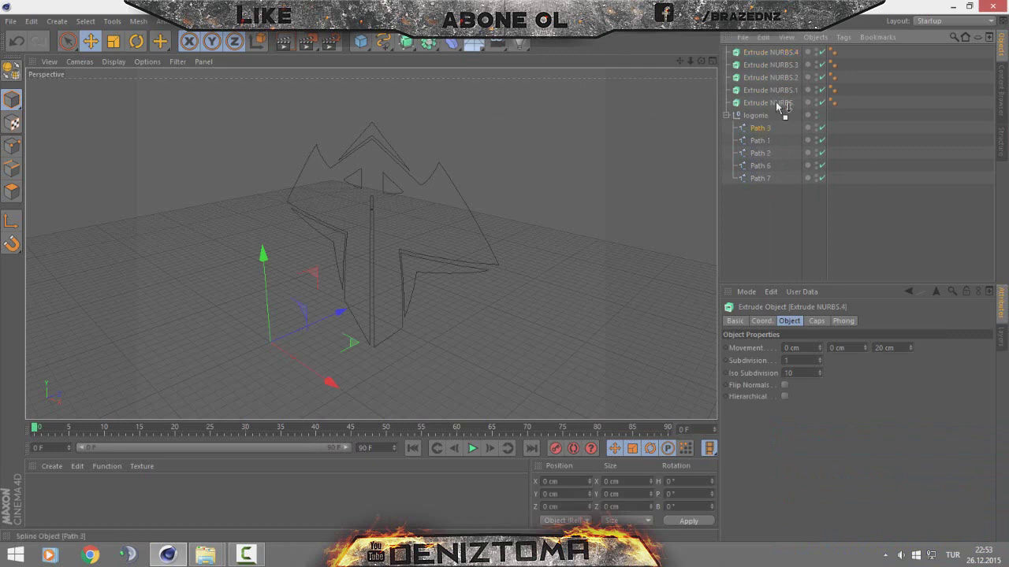
Step: Place one logo path inside each Extrude NURBS and collapse them
{"action": "left_click_drag", "start_coordinate": [776, 101], "coordinate": [776, 102]}
{"action": "left_click", "coordinate": [758, 140]}
{"action": "left_click", "coordinate": [759, 166]}
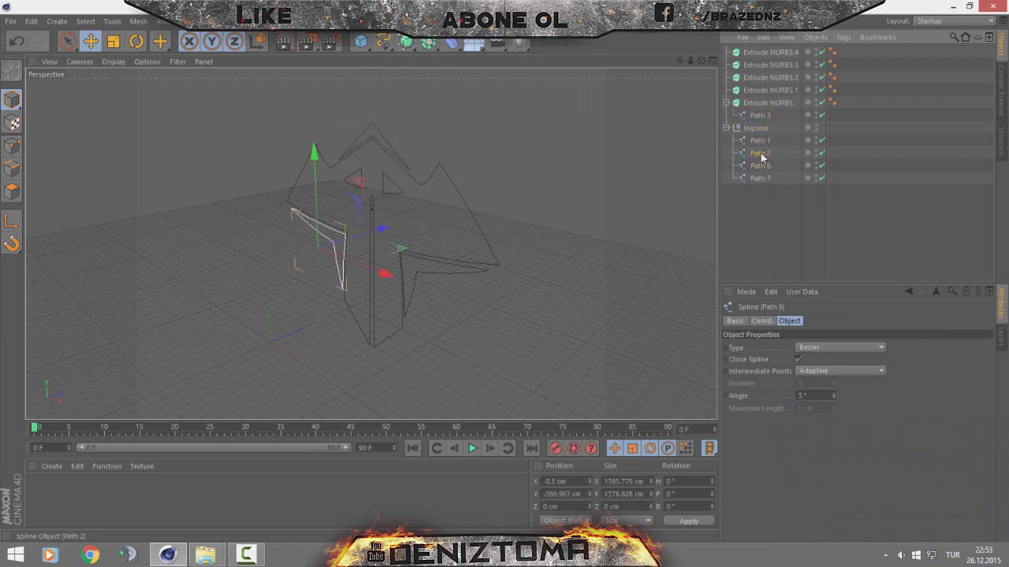
{"action": "left_click", "coordinate": [769, 140]}
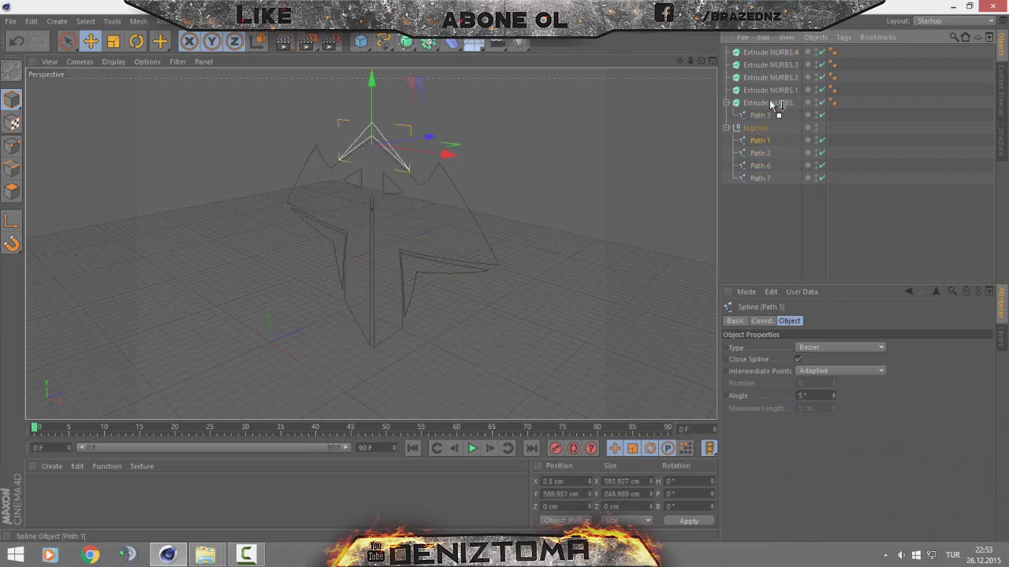
{"action": "left_click_drag", "start_coordinate": [780, 93], "coordinate": [768, 52]}
{"action": "left_click", "coordinate": [762, 177]}
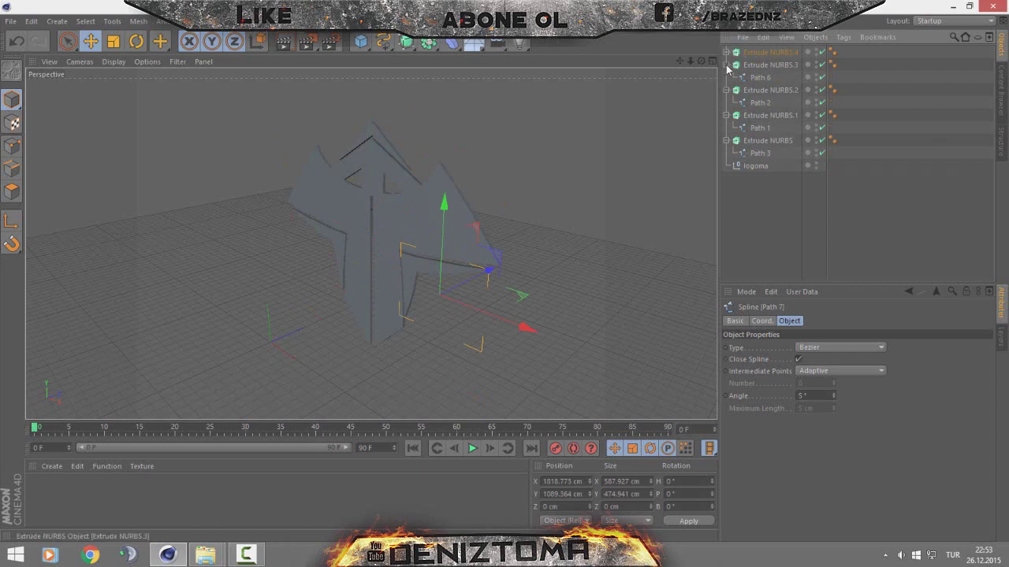
{"action": "left_click", "coordinate": [726, 65]}
{"action": "left_click", "coordinate": [726, 77]}
{"action": "left_click", "coordinate": [726, 90]}
Step: Select all five Extrude NURBS and set their Movement Z depth to 267 cm
{"action": "left_click", "coordinate": [726, 102]}
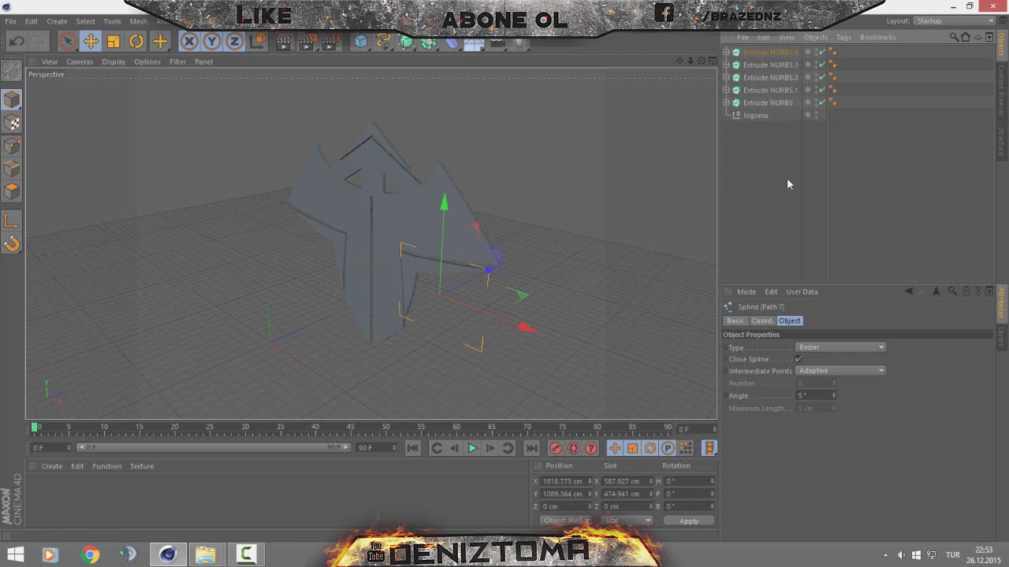
{"action": "left_click", "coordinate": [788, 184]}
{"action": "left_click", "coordinate": [781, 66]}
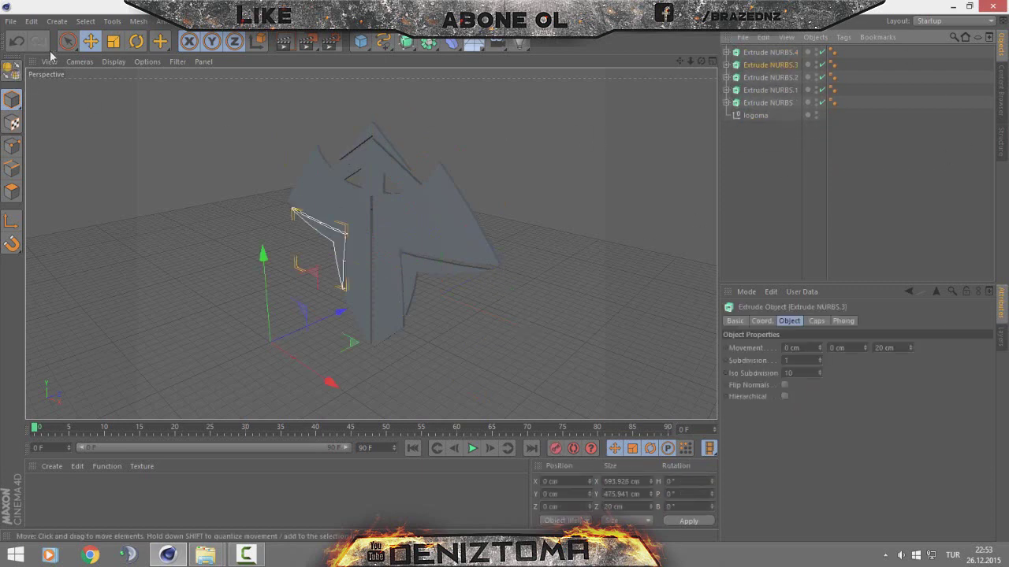
{"action": "left_click", "coordinate": [834, 241]}
{"action": "left_click", "coordinate": [756, 52]}
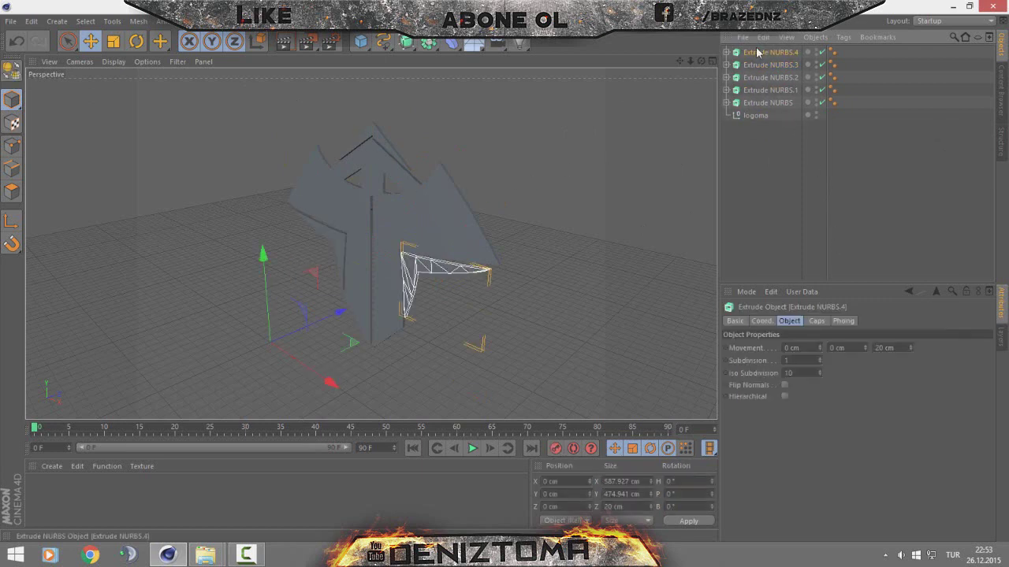
{"action": "left_click", "coordinate": [767, 104], "text": "shift"}
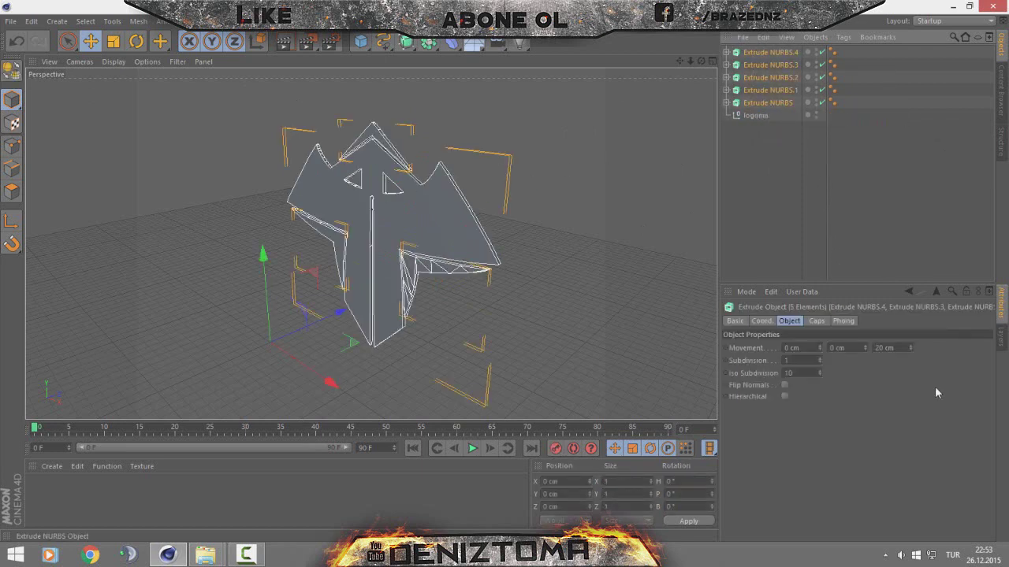
{"action": "left_click", "coordinate": [912, 350]}
{"action": "mouse_move", "coordinate": [911, 348]}
{"action": "left_mouse_down"}
{"action": "mouse_move", "coordinate": [911, 316]}
{"action": "mouse_move", "coordinate": [912, 370]}
{"action": "mouse_move", "coordinate": [912, 356]}
{"action": "left_mouse_up"}
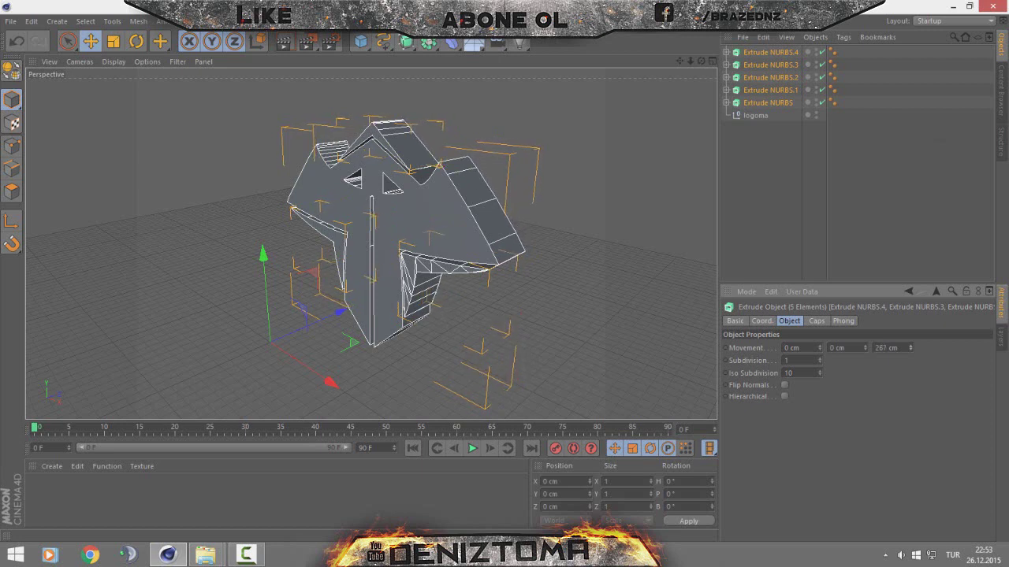
Step: Scale the whole logo model down and frame it in the viewport
{"action": "left_click", "coordinate": [114, 44]}
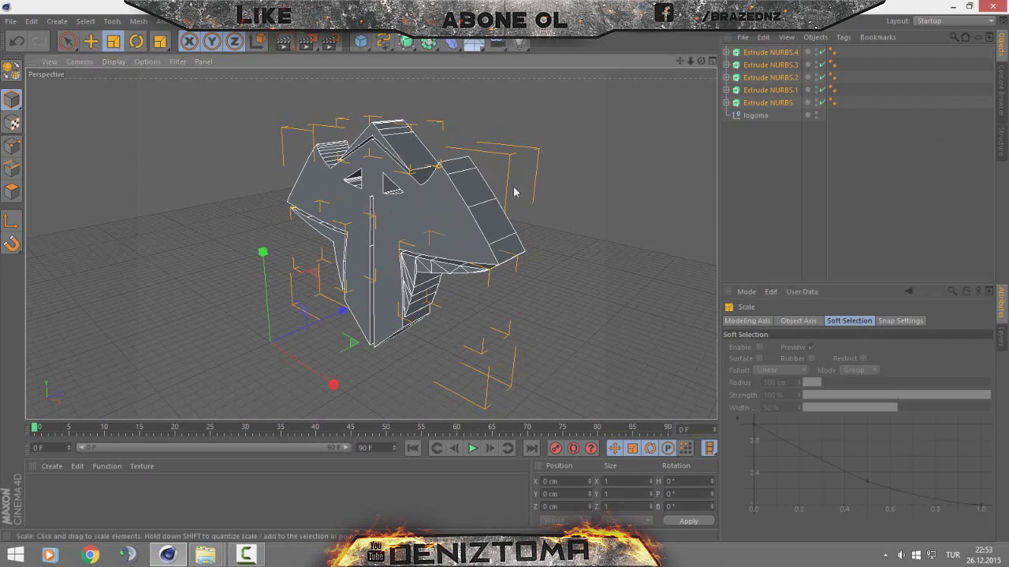
{"action": "mouse_move", "coordinate": [513, 192]}
{"action": "left_mouse_down"}
{"action": "mouse_move", "coordinate": [367, 404]}
{"action": "mouse_move", "coordinate": [380, 390]}
{"action": "left_mouse_up"}
{"action": "left_click", "coordinate": [380, 390]}
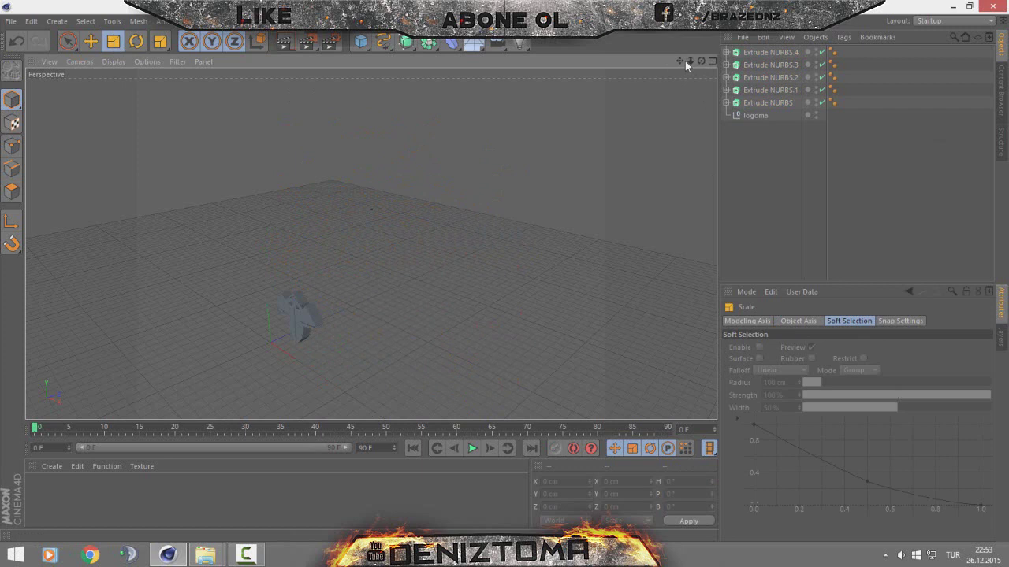
{"action": "key", "text": "h"}
{"action": "left_click_drag", "start_coordinate": [690, 61], "coordinate": [687, 65]}
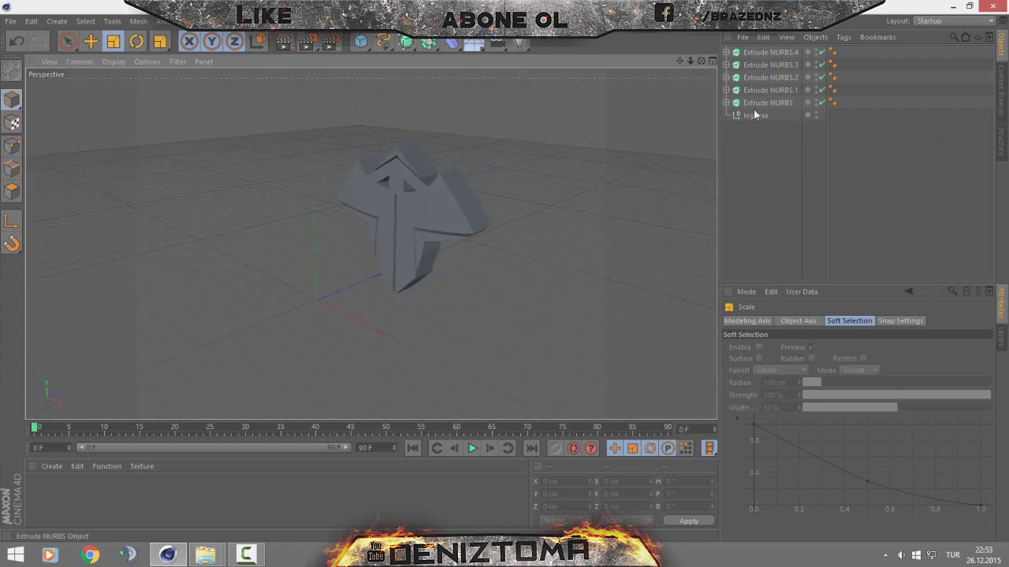
Step: Add a Null object and drag all five Extrude NURBS under it
{"action": "left_click", "coordinate": [56, 22]}
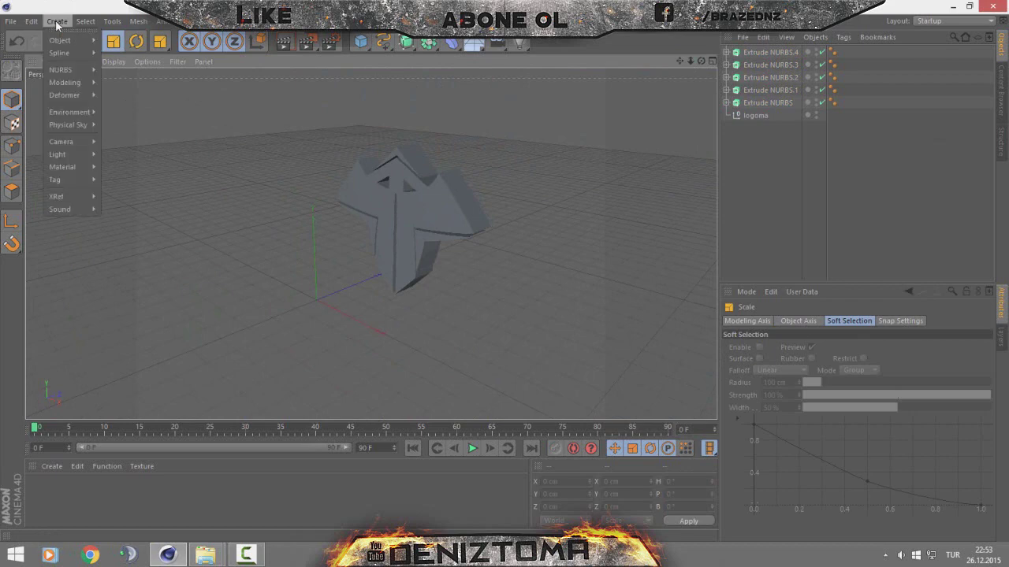
{"action": "mouse_move", "coordinate": [60, 40]}
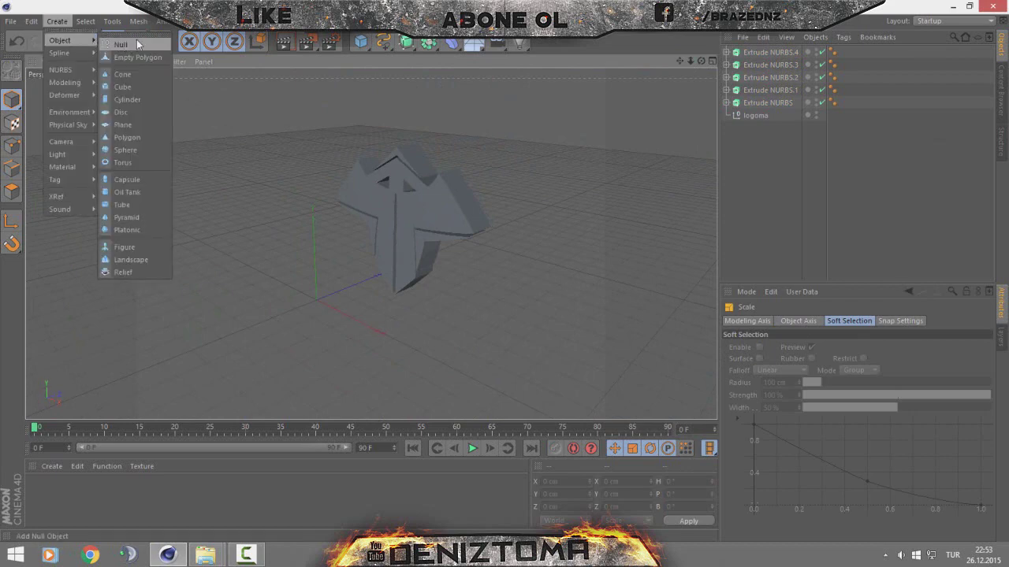
{"action": "left_click", "coordinate": [138, 44]}
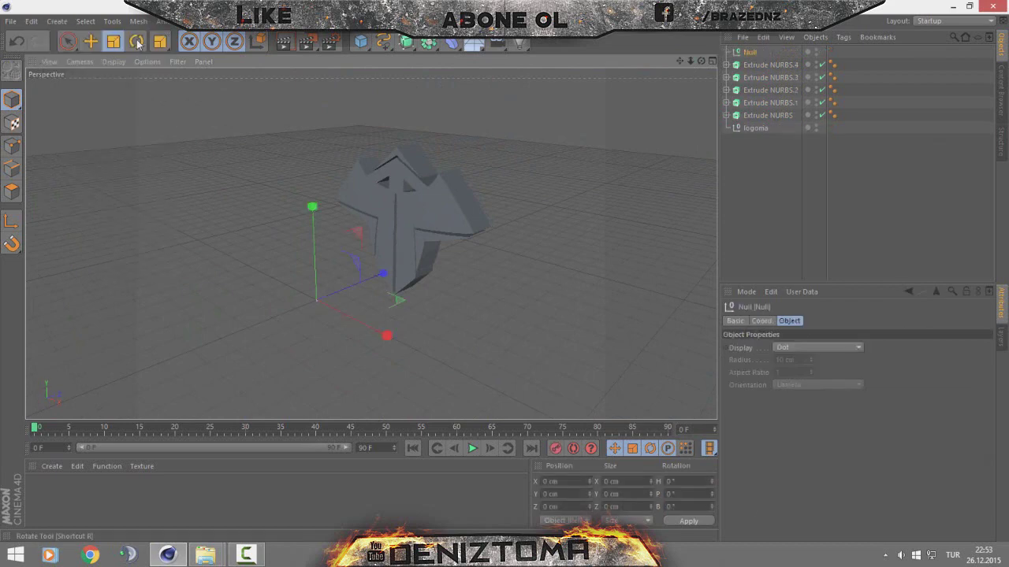
{"action": "left_click", "coordinate": [771, 65]}
{"action": "left_click", "coordinate": [757, 117], "text": "shift"}
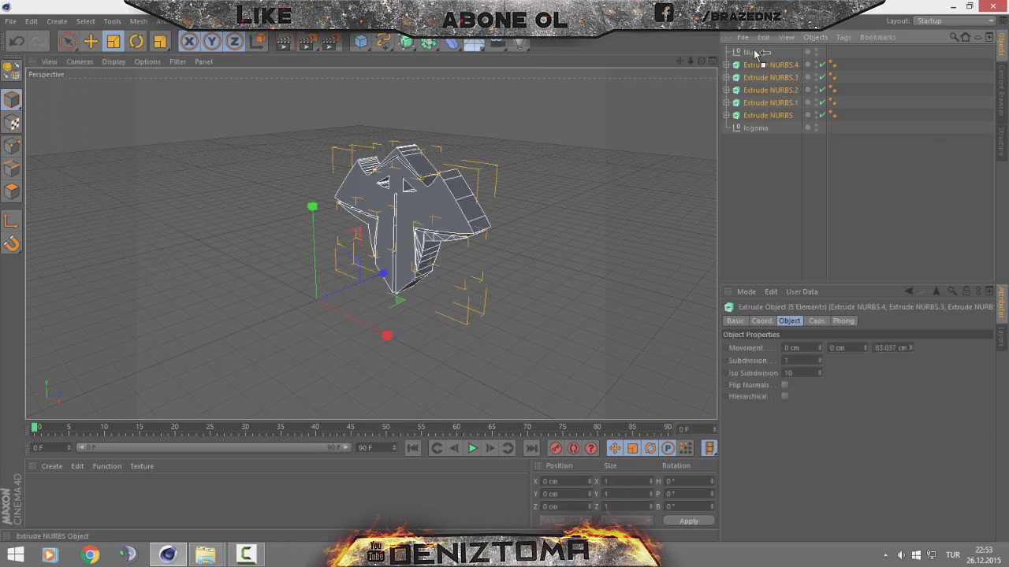
{"action": "left_click_drag", "start_coordinate": [752, 56], "coordinate": [751, 53]}
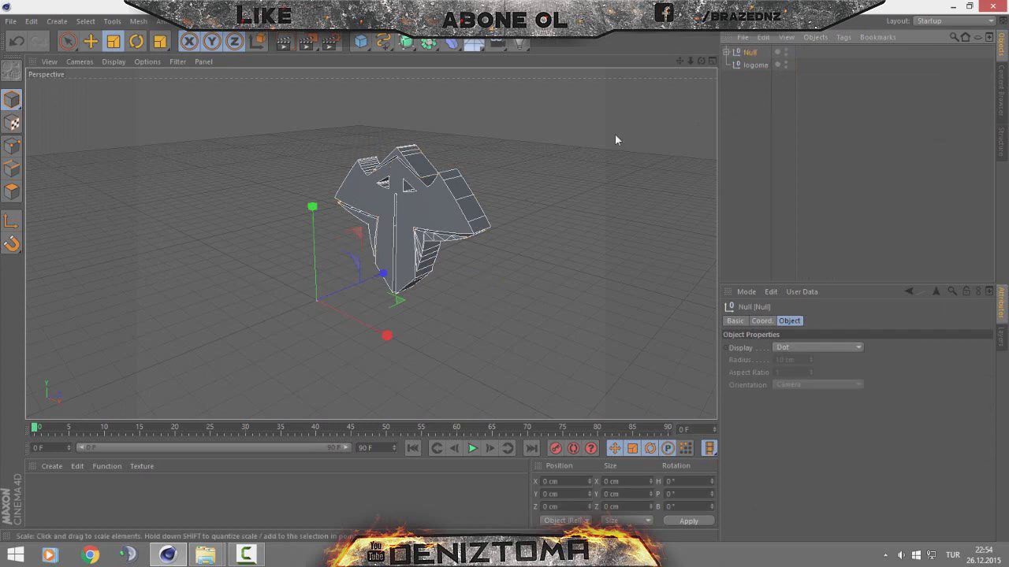
{"action": "left_click", "coordinate": [406, 21]}
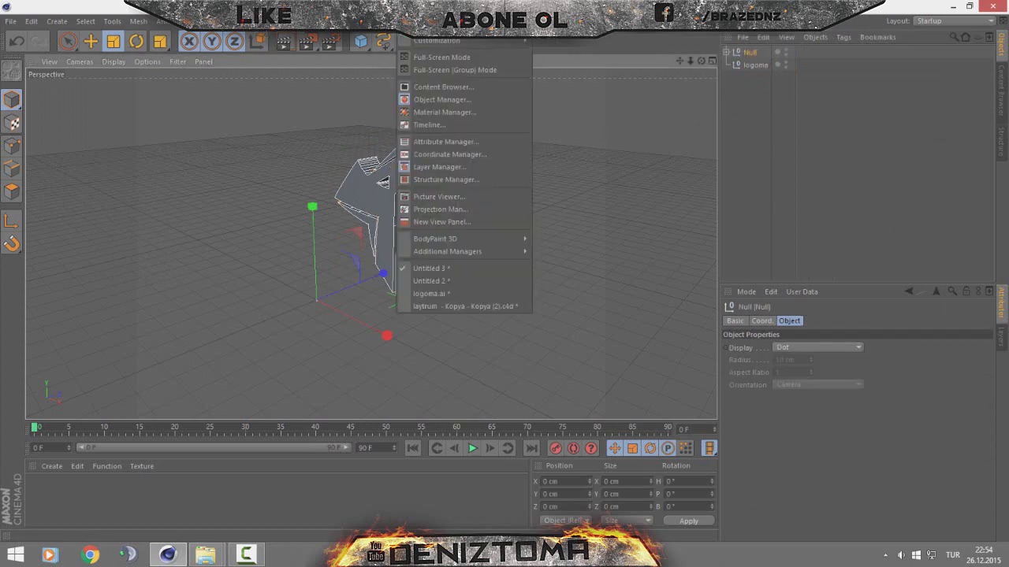
{"action": "left_click", "coordinate": [446, 307]}
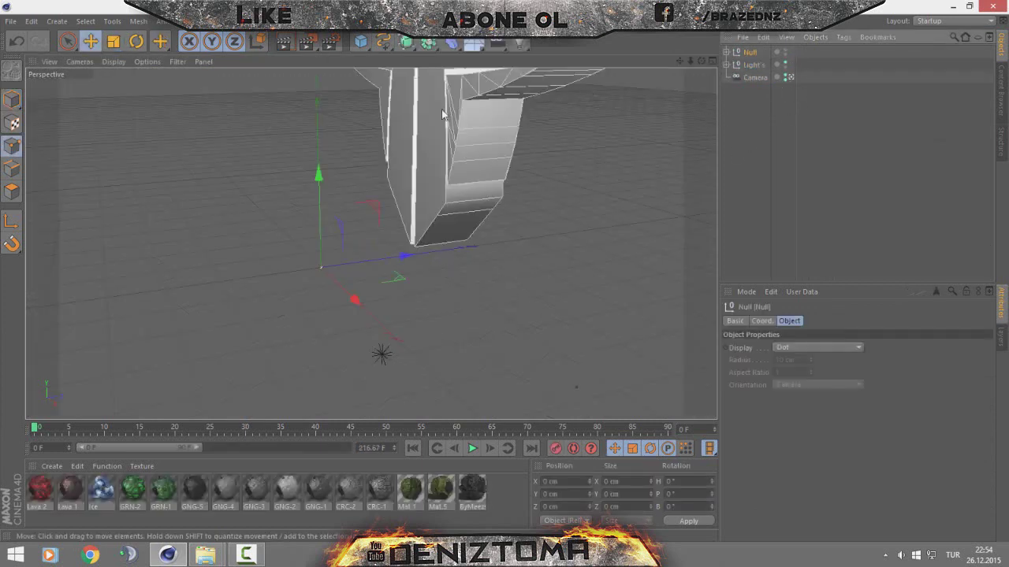
{"action": "left_click_drag", "start_coordinate": [690, 60], "coordinate": [551, 118]}
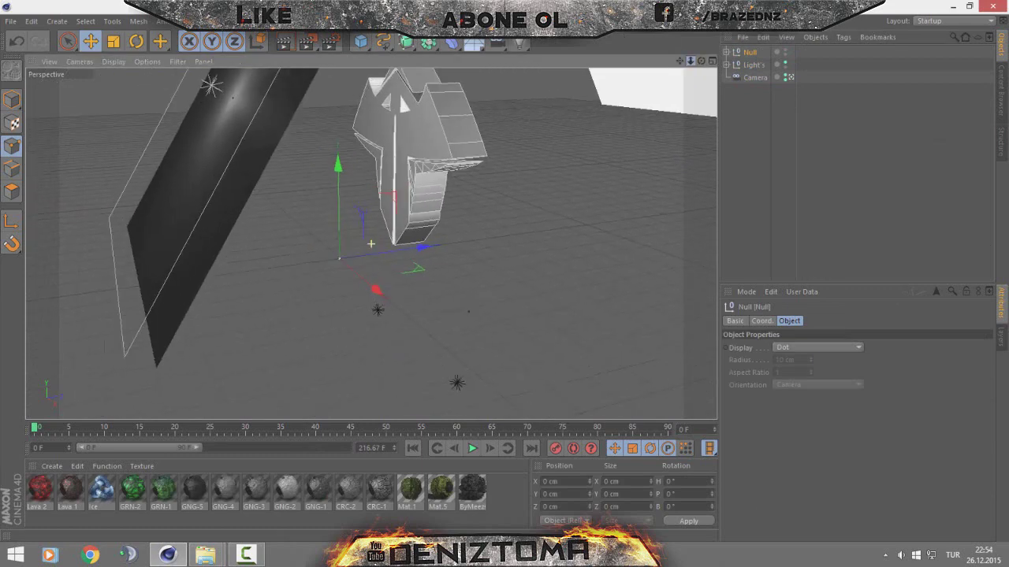
{"action": "left_click", "coordinate": [514, 486]}
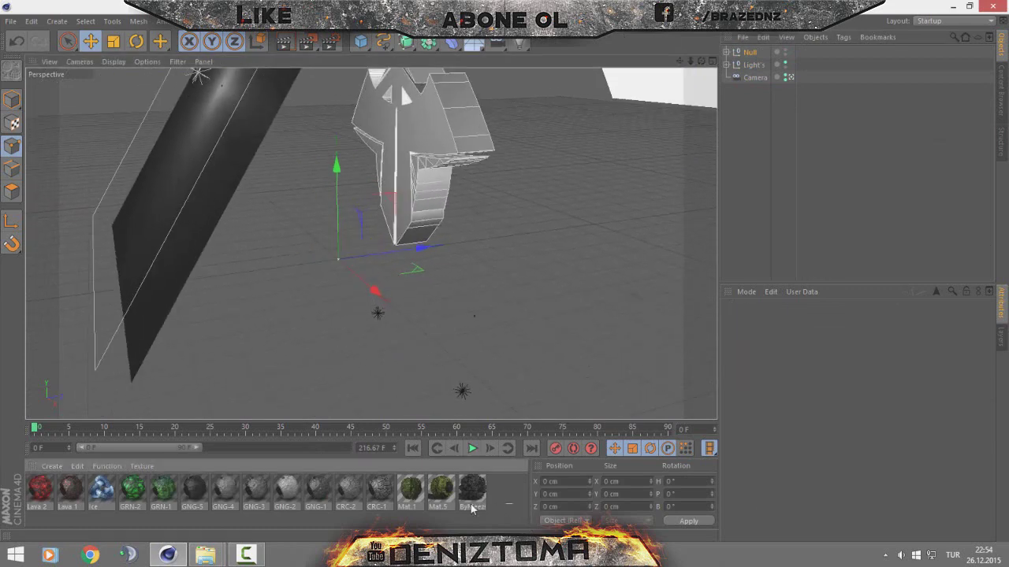
{"action": "mouse_move", "coordinate": [512, 504]}
{"action": "left_mouse_down"}
{"action": "mouse_move", "coordinate": [57, 492]}
{"action": "mouse_move", "coordinate": [1, 510]}
{"action": "mouse_move", "coordinate": [546, 527]}
{"action": "left_mouse_up"}
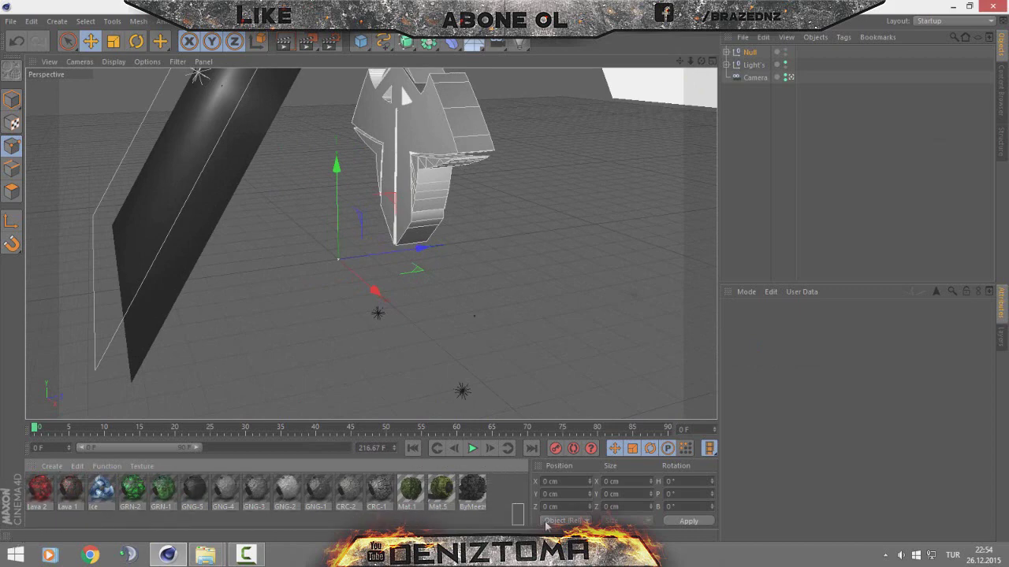
Step: Shrink the logo to about 80%, rotate it about 59° upright, and move it lower-left
{"action": "left_click", "coordinate": [114, 42]}
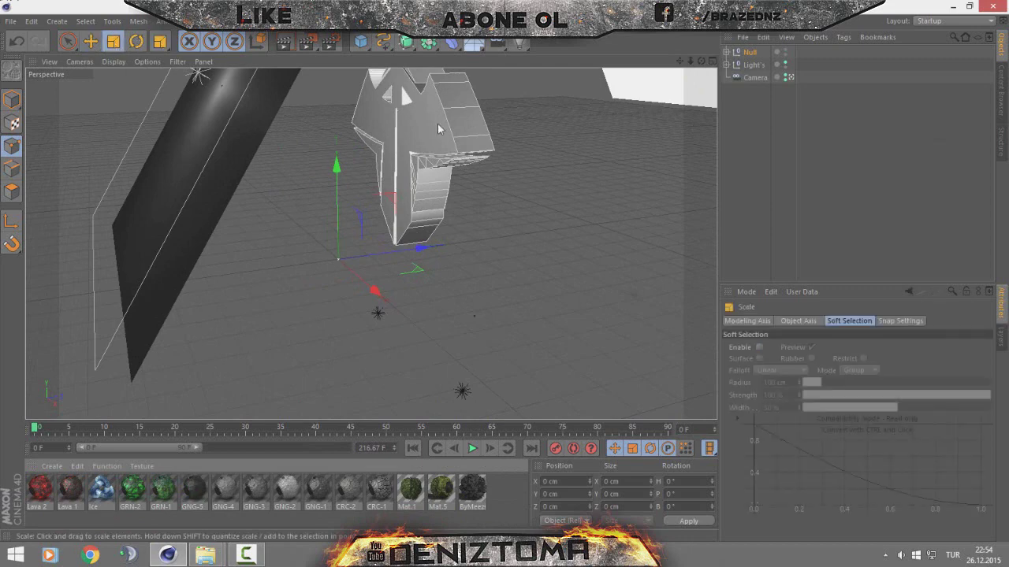
{"action": "mouse_move", "coordinate": [457, 193]}
{"action": "left_mouse_down"}
{"action": "mouse_move", "coordinate": [410, 192]}
{"action": "mouse_move", "coordinate": [426, 193]}
{"action": "left_mouse_up"}
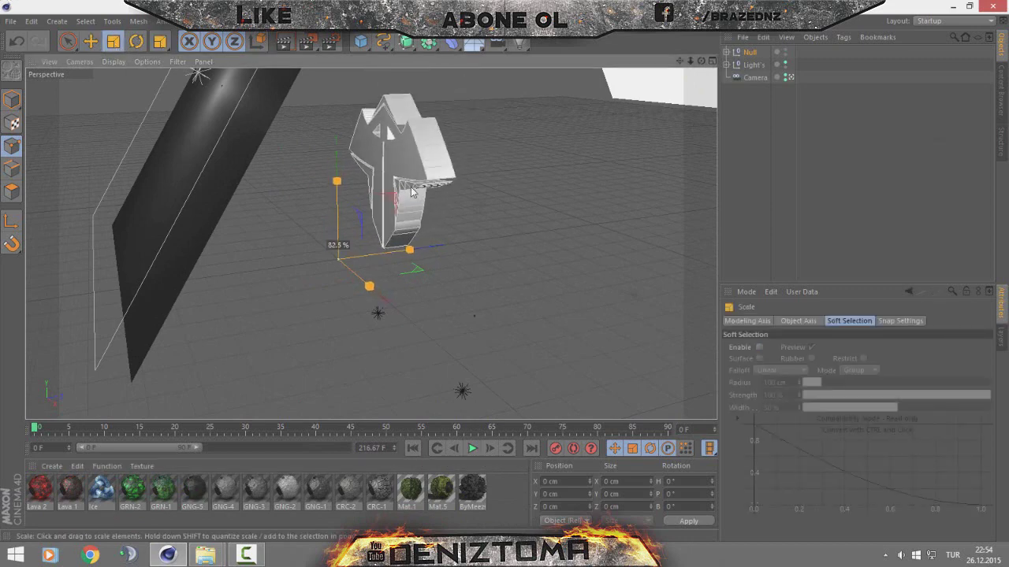
{"action": "left_click_drag", "start_coordinate": [702, 67], "coordinate": [646, 71]}
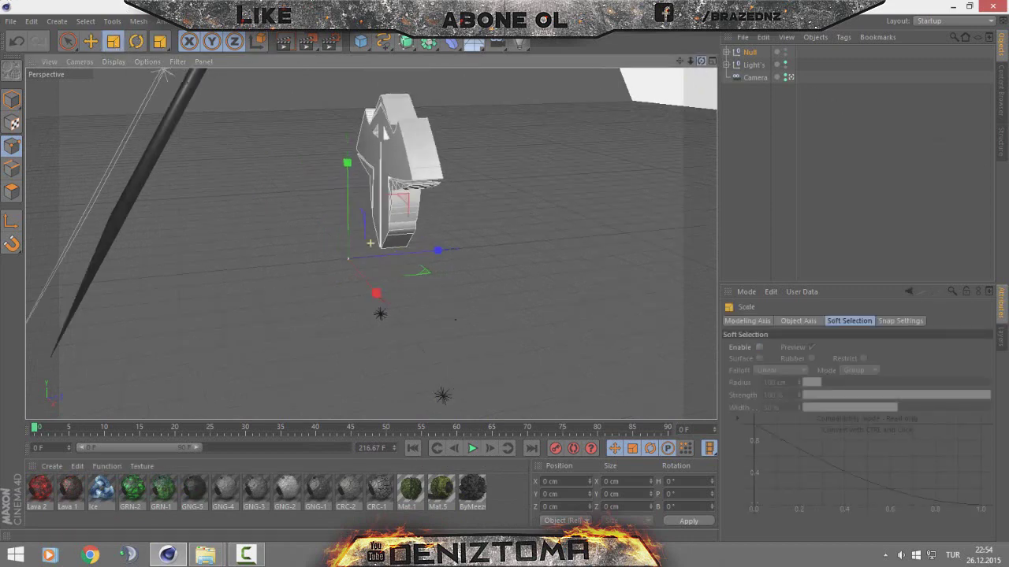
{"action": "left_click", "coordinate": [90, 41]}
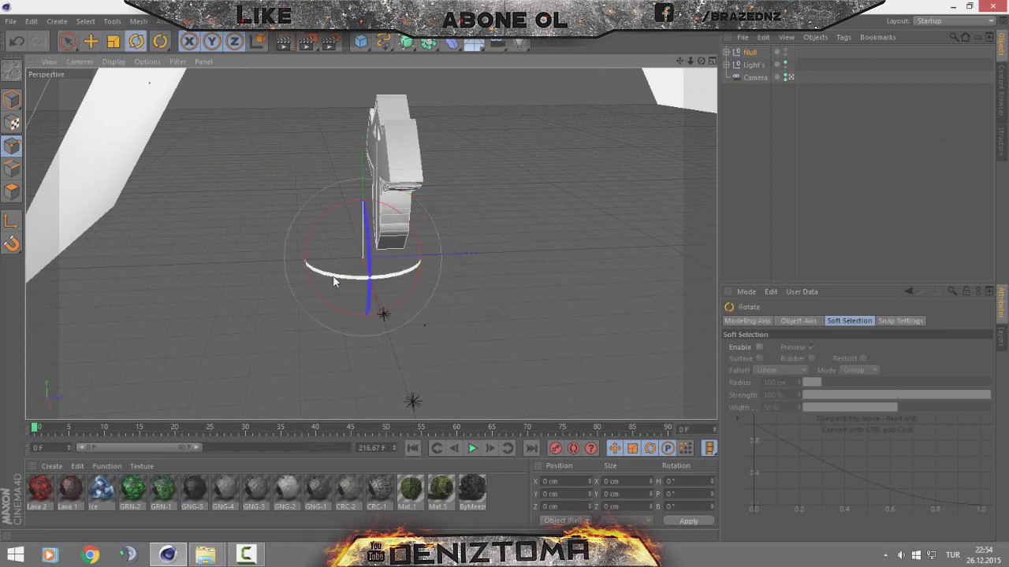
{"action": "mouse_move", "coordinate": [335, 278]}
{"action": "left_mouse_down"}
{"action": "mouse_move", "coordinate": [417, 284]}
{"action": "mouse_move", "coordinate": [449, 260]}
{"action": "left_mouse_up"}
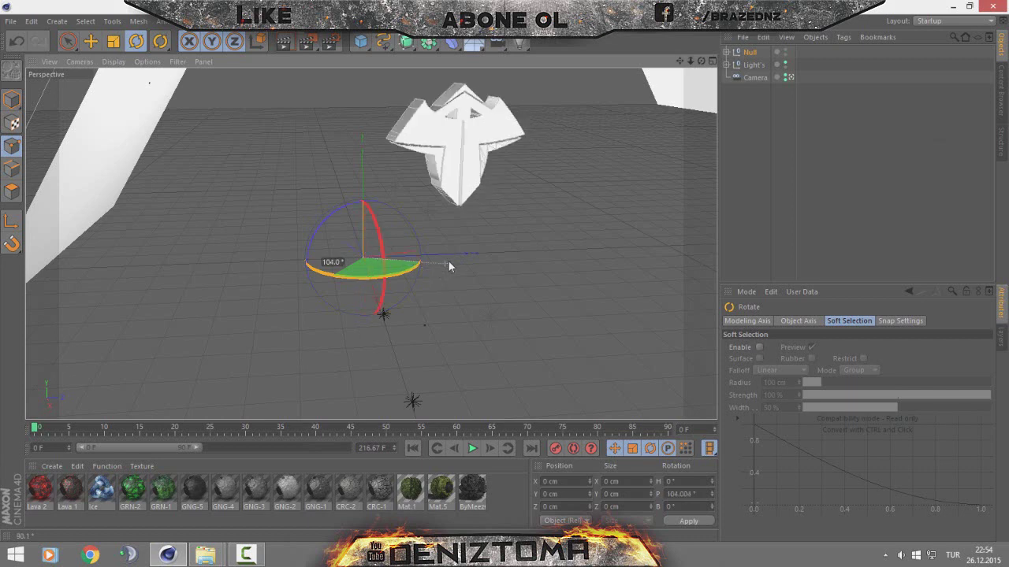
{"action": "left_click", "coordinate": [92, 42]}
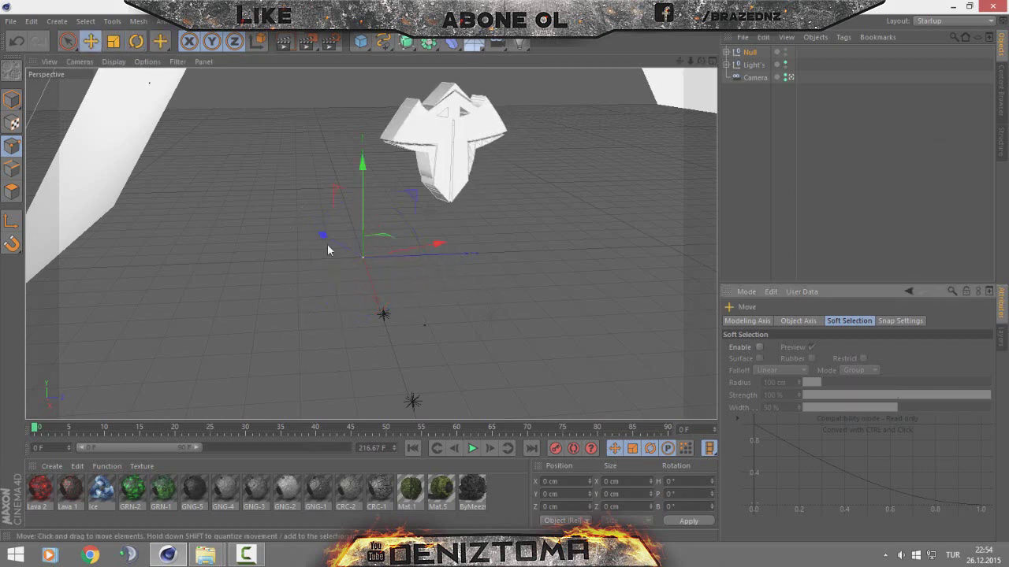
{"action": "left_click_drag", "start_coordinate": [328, 250], "coordinate": [328, 276]}
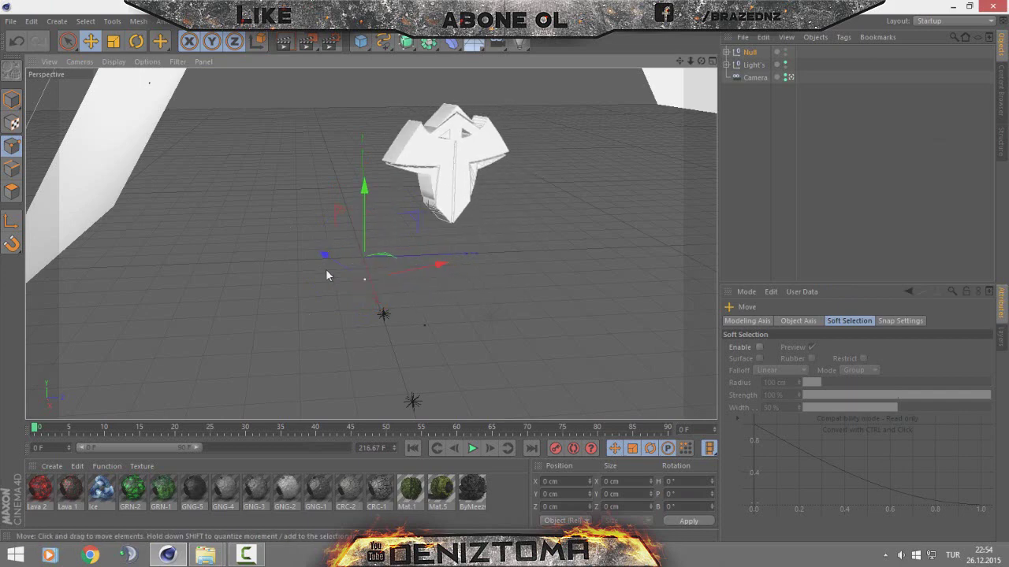
{"action": "mouse_move", "coordinate": [326, 254]}
{"action": "left_mouse_down"}
{"action": "mouse_move", "coordinate": [365, 275]}
{"action": "mouse_move", "coordinate": [457, 271]}
{"action": "mouse_move", "coordinate": [412, 281]}
{"action": "left_mouse_up"}
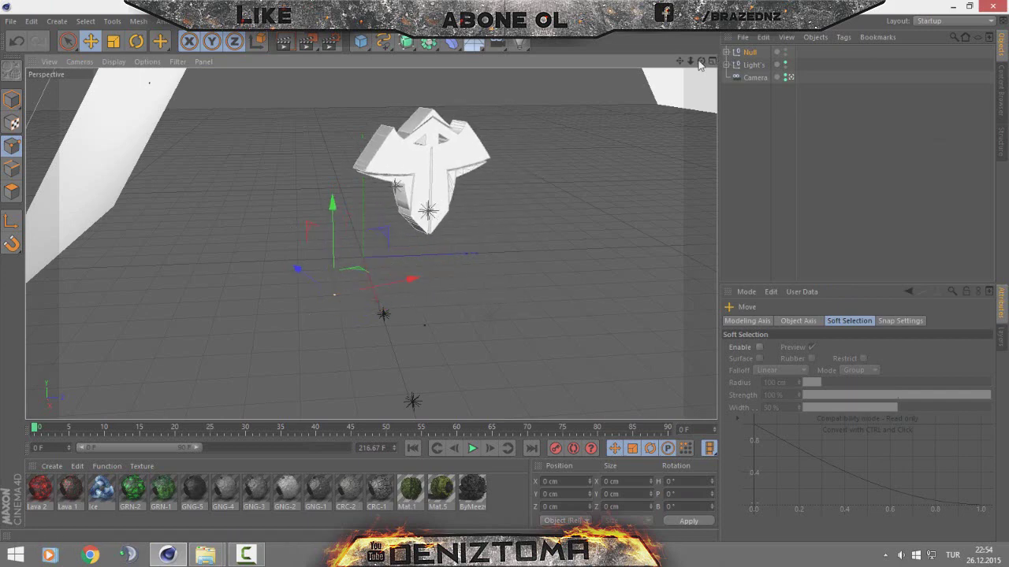
Step: Zoom in, try moving the logo toward the camera, undo it, and select the Null
{"action": "scroll", "coordinate": [371, 243], "scroll_direction": "up", "scroll_amount": 2}
{"action": "scroll", "coordinate": [371, 243], "scroll_direction": "up", "scroll_amount": 2}
{"action": "scroll", "coordinate": [371, 243], "scroll_direction": "up", "scroll_amount": 2}
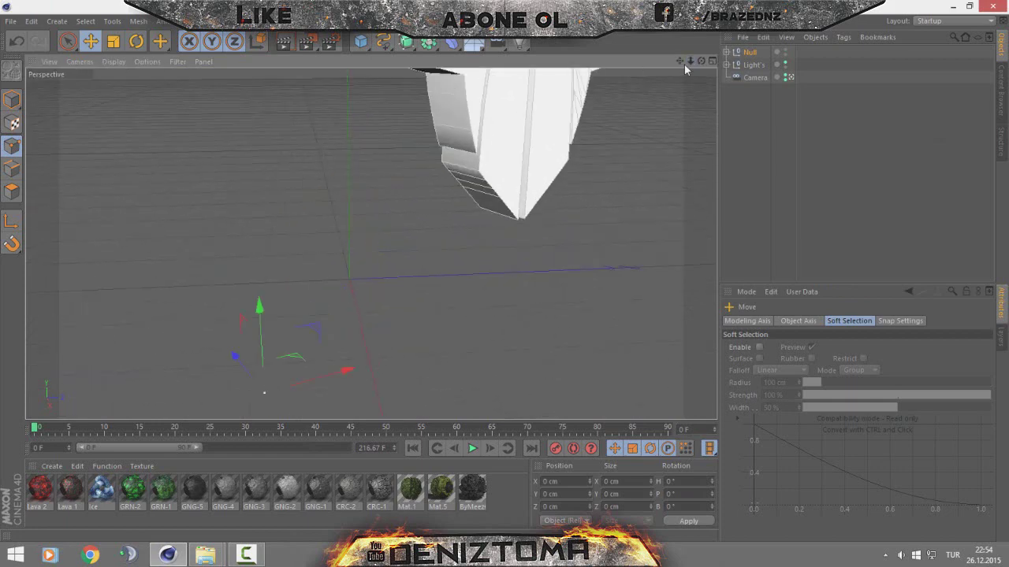
{"action": "scroll", "coordinate": [370, 243], "scroll_direction": "up", "scroll_amount": 1}
{"action": "left_click_drag", "start_coordinate": [370, 244], "coordinate": [591, 310]}
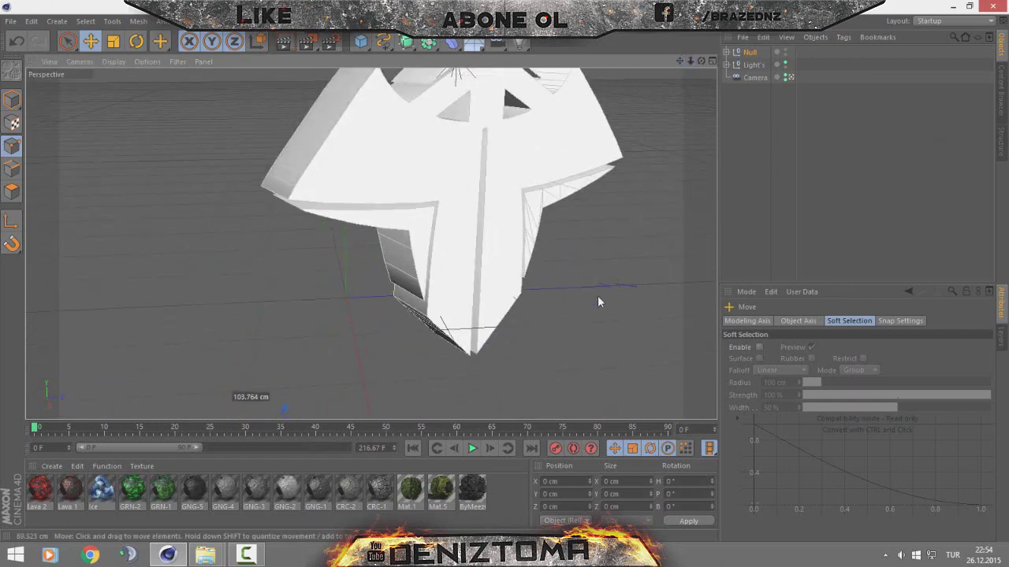
{"action": "key", "text": "ctrl+z"}
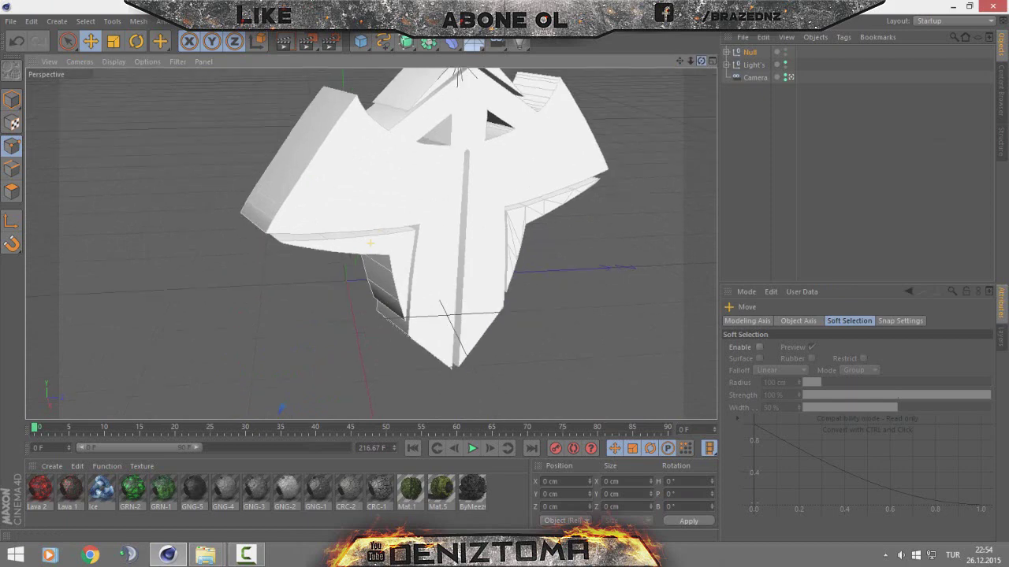
{"action": "left_click_drag", "start_coordinate": [700, 60], "coordinate": [700, 61]}
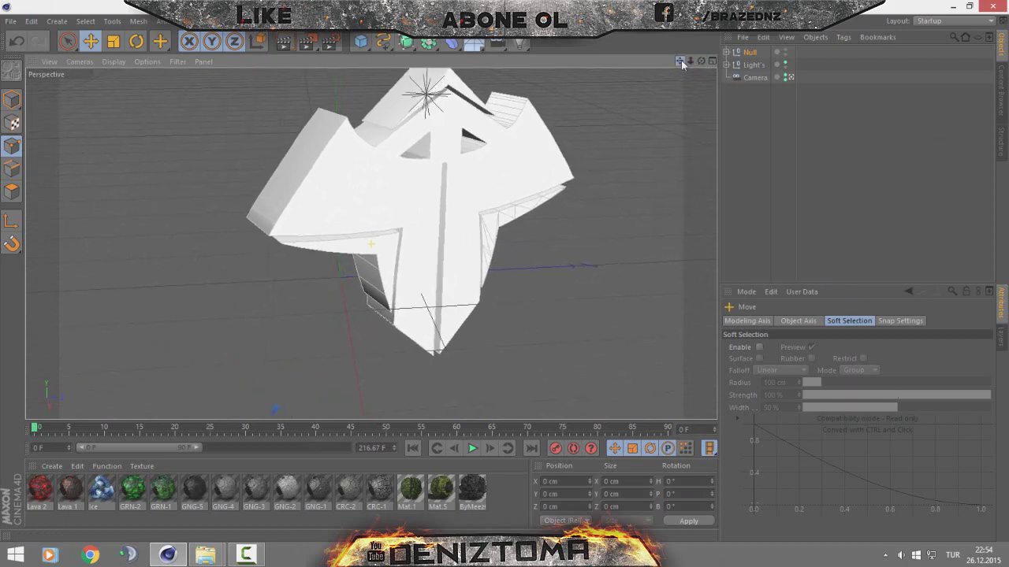
{"action": "left_click", "coordinate": [749, 53]}
{"action": "mouse_move", "coordinate": [691, 63]}
{"action": "left_mouse_down"}
{"action": "mouse_move", "coordinate": [691, 213]}
{"action": "mouse_move", "coordinate": [692, 67]}
{"action": "mouse_move", "coordinate": [654, 122]}
{"action": "left_mouse_up"}
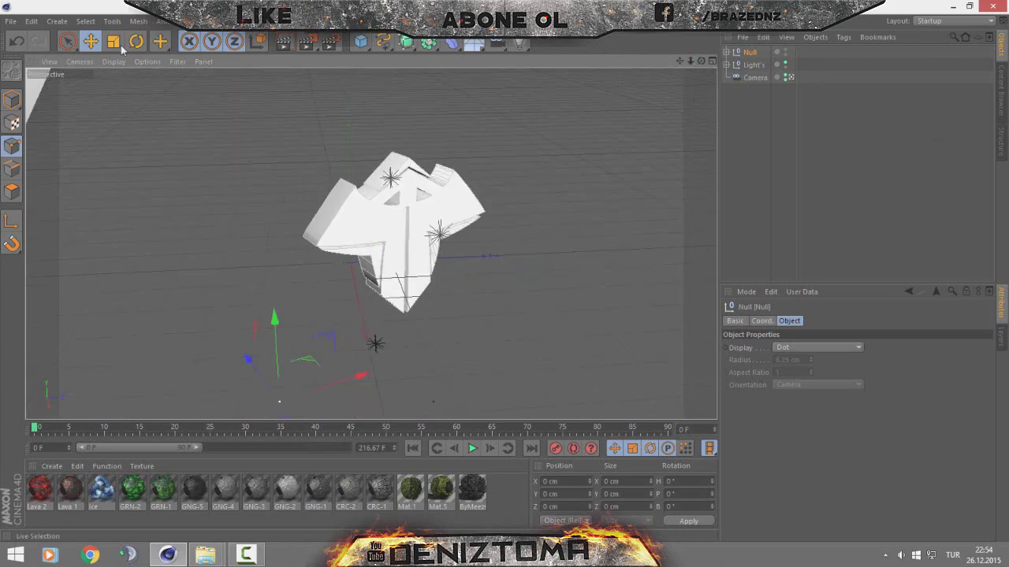
Step: Tilt the logo about 20 degrees so it faces the camera
{"action": "left_click", "coordinate": [141, 43]}
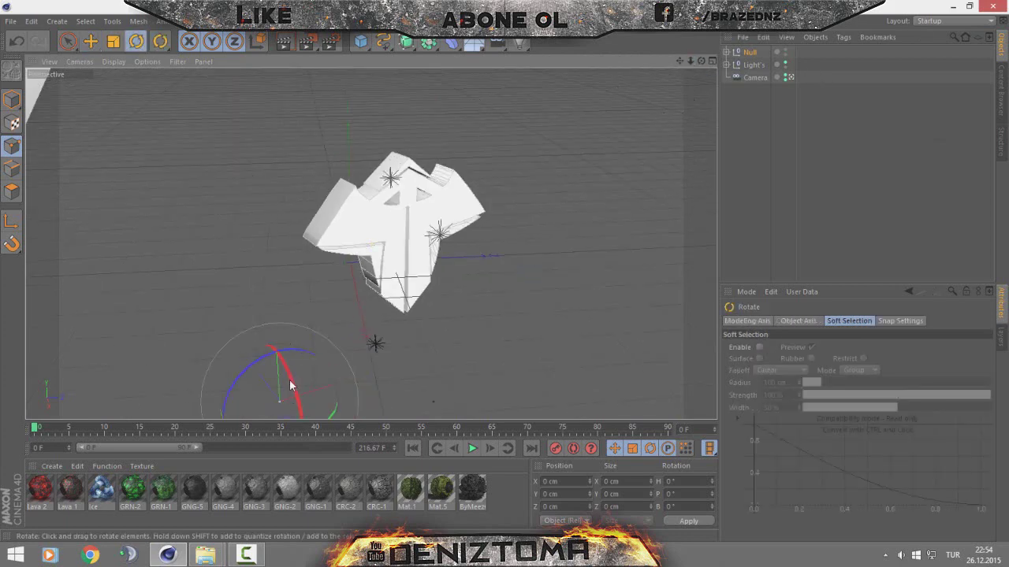
{"action": "left_click_drag", "start_coordinate": [277, 356], "coordinate": [288, 380]}
{"action": "mouse_move", "coordinate": [325, 407]}
{"action": "left_mouse_down"}
{"action": "mouse_move", "coordinate": [300, 413]}
{"action": "mouse_move", "coordinate": [284, 398]}
{"action": "mouse_move", "coordinate": [269, 359]}
{"action": "left_mouse_up"}
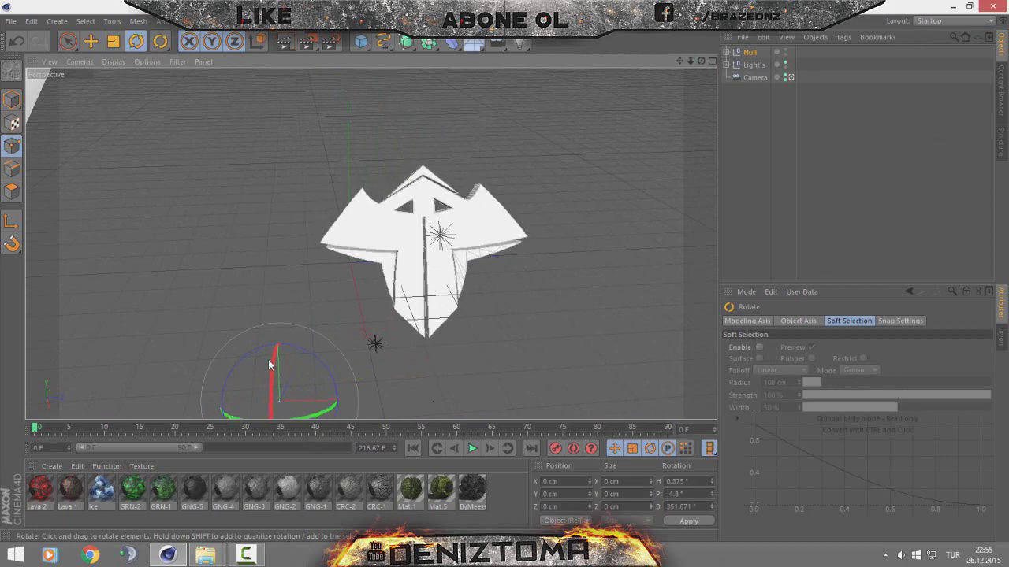
{"action": "left_click_drag", "start_coordinate": [312, 422], "coordinate": [346, 401]}
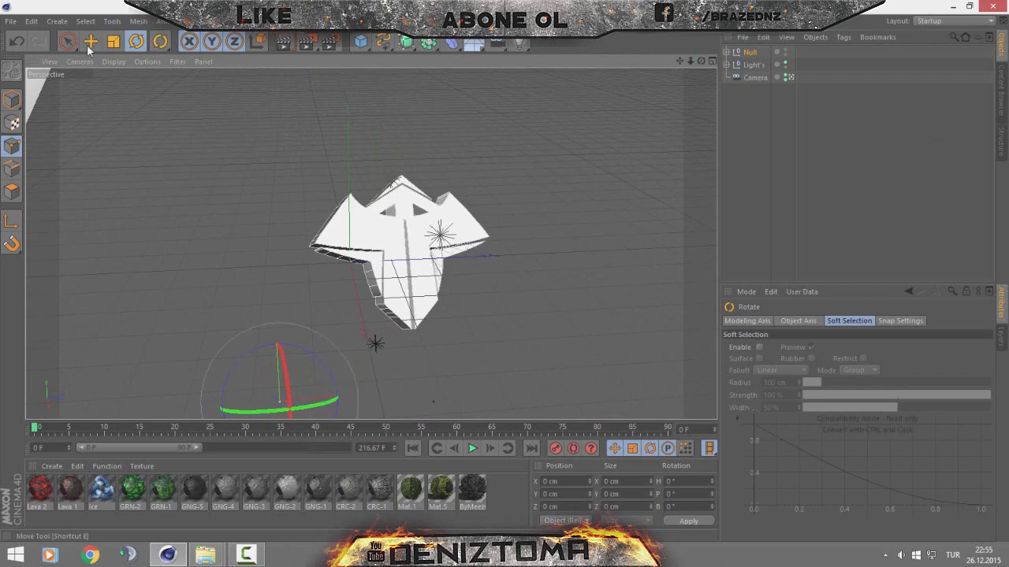
{"action": "key", "text": "e"}
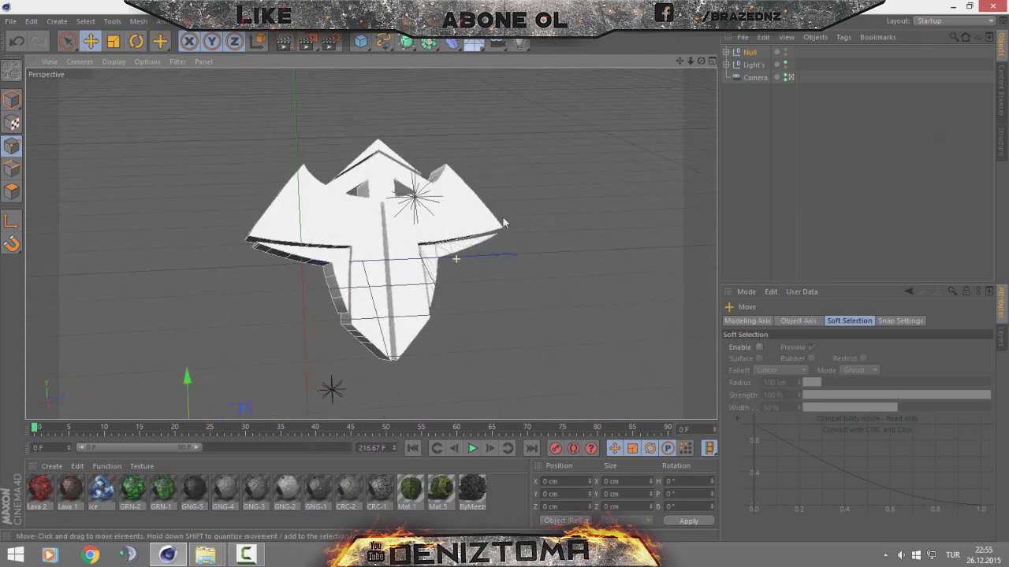
Step: Select the Light's group and reframe the view around the logo
{"action": "left_click_drag", "start_coordinate": [678, 65], "coordinate": [757, 144]}
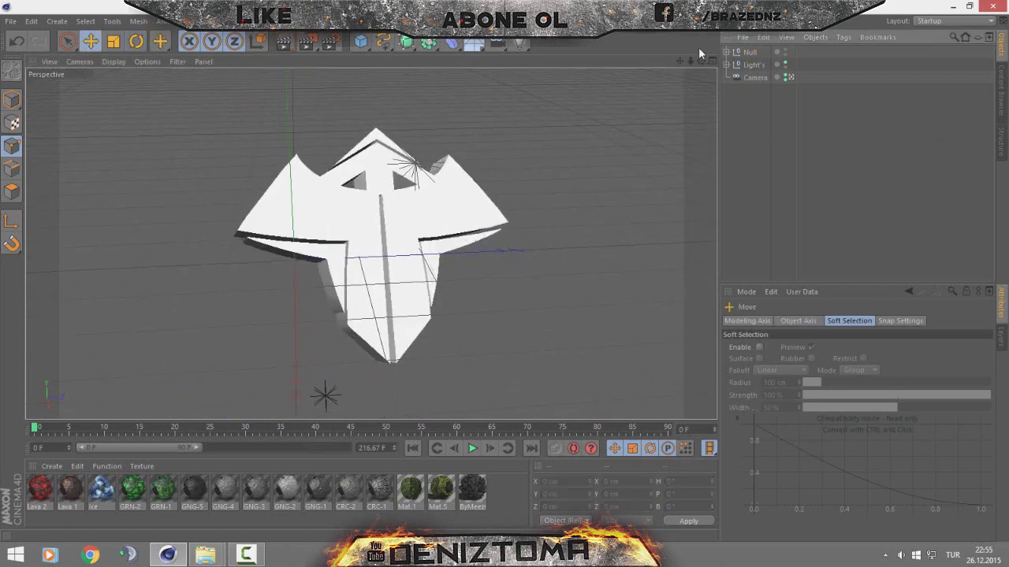
{"action": "left_click_drag", "start_coordinate": [690, 62], "coordinate": [678, 87]}
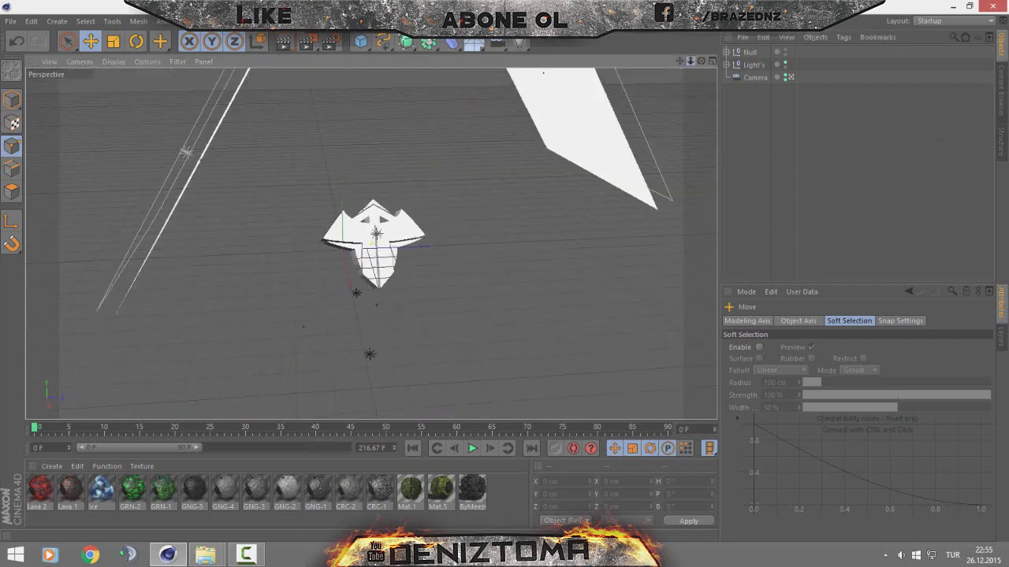
{"action": "left_click", "coordinate": [754, 65]}
{"action": "left_click_drag", "start_coordinate": [394, 357], "coordinate": [414, 265], "text": "alt"}
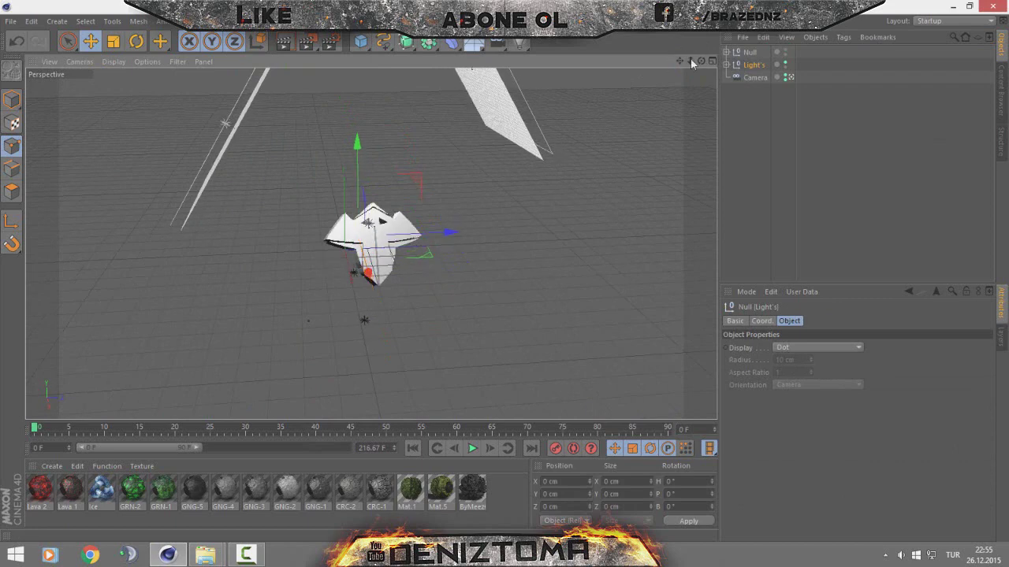
{"action": "left_click_drag", "start_coordinate": [690, 60], "coordinate": [713, 60]}
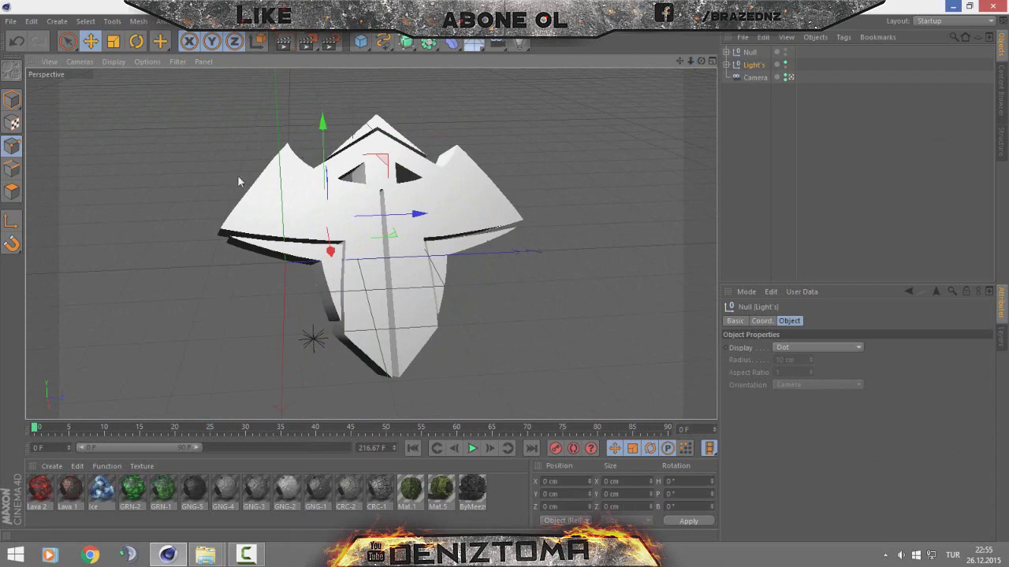
Step: Duplicate Extrude NURBS.2 outside the Null group
{"action": "left_click", "coordinate": [765, 158]}
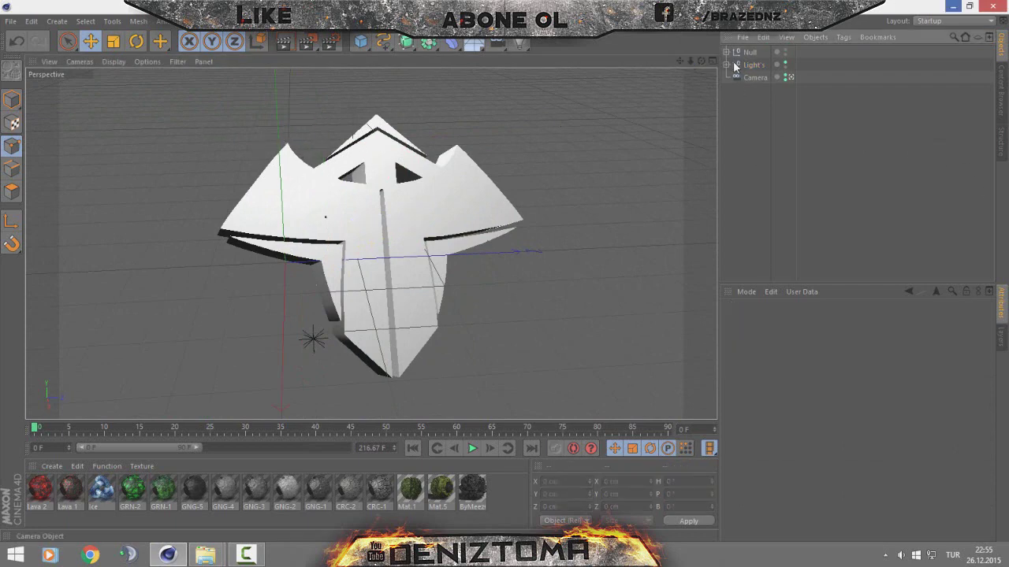
{"action": "left_click", "coordinate": [725, 52]}
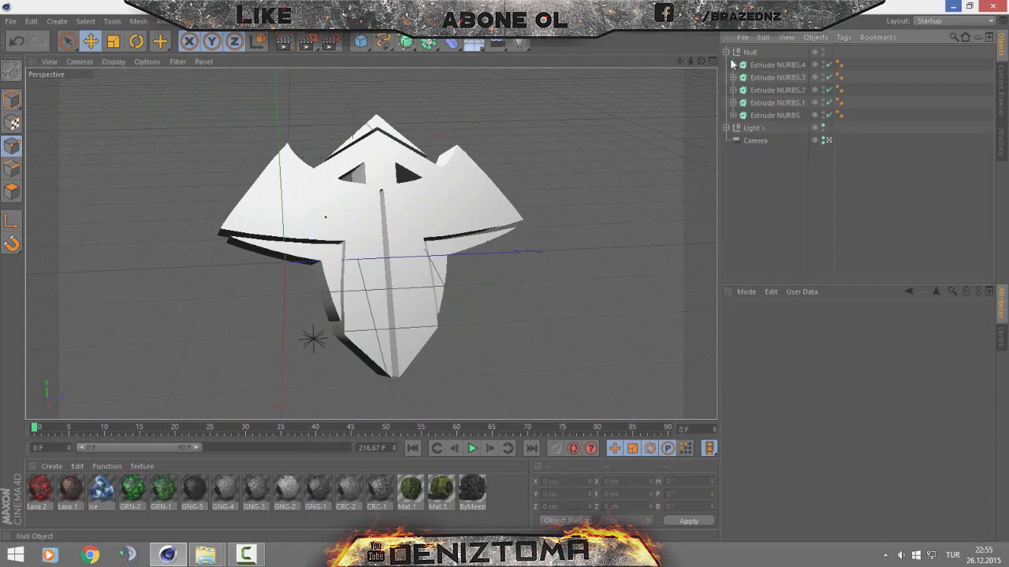
{"action": "left_click", "coordinate": [778, 66]}
{"action": "left_click", "coordinate": [778, 78]}
{"action": "left_click", "coordinate": [780, 90]}
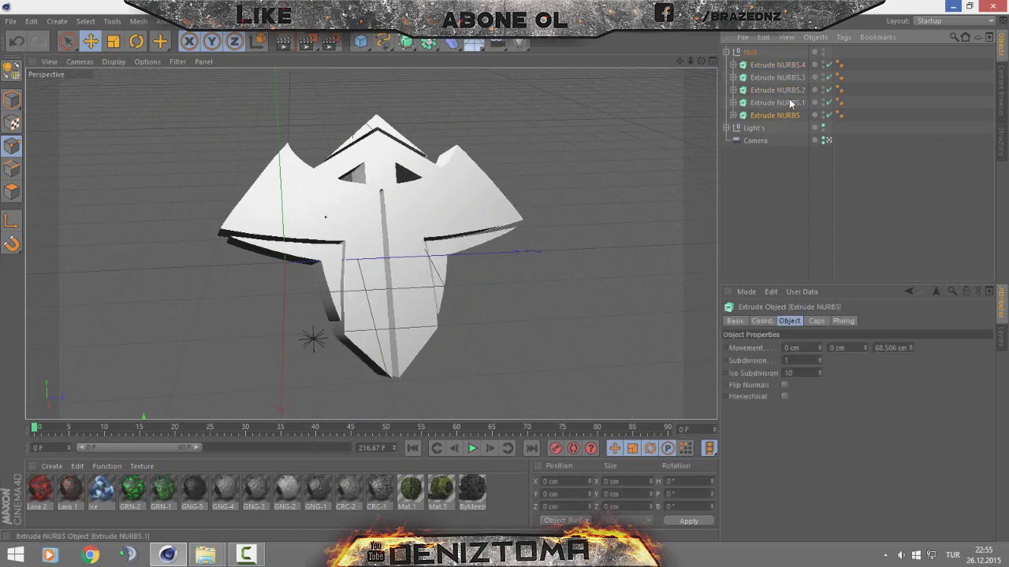
{"action": "left_click", "coordinate": [785, 103]}
{"action": "left_click", "coordinate": [775, 115]}
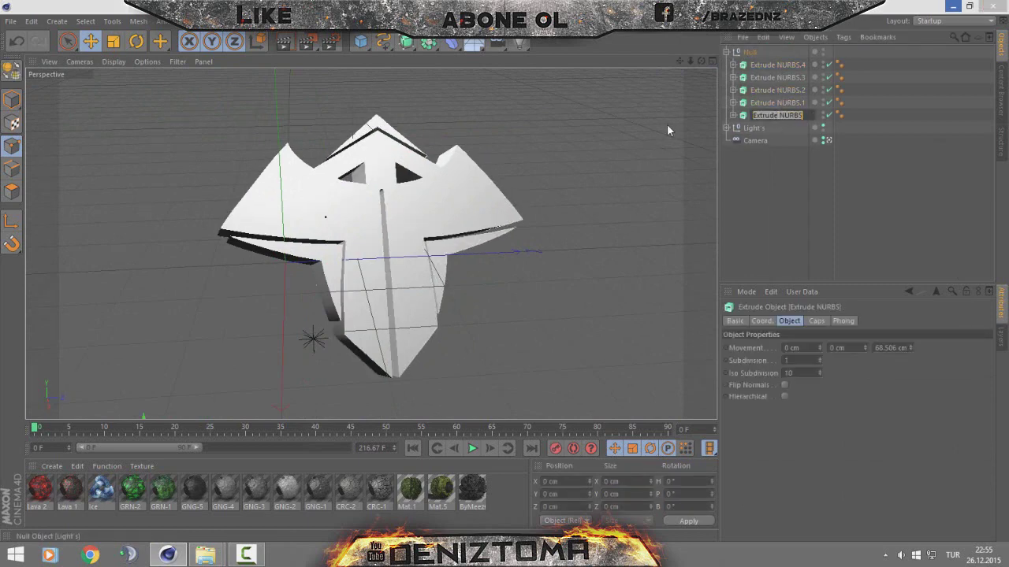
{"action": "left_click", "coordinate": [771, 104]}
{"action": "left_click", "coordinate": [776, 91]}
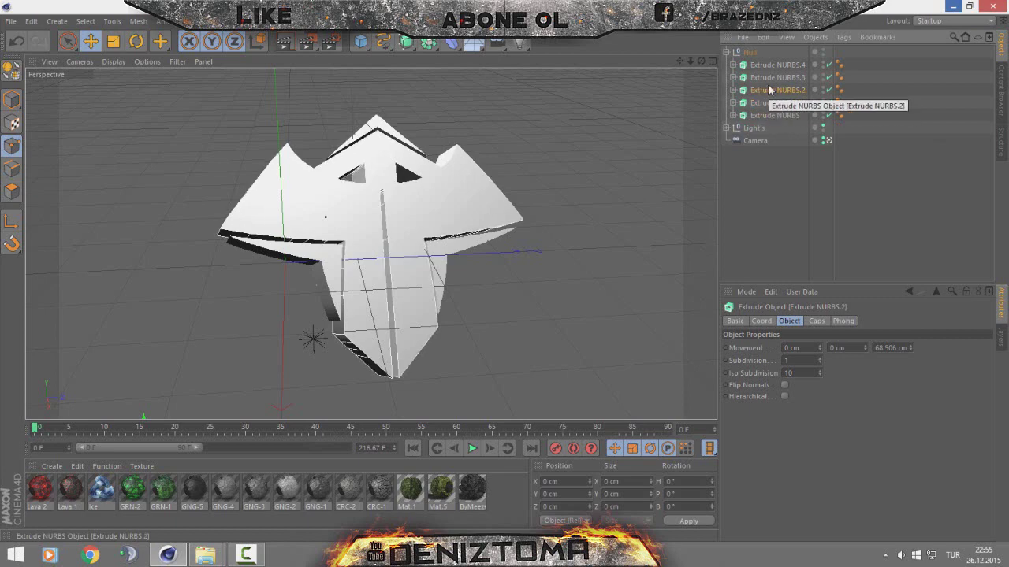
{"action": "key", "text": "ctrl+c"}
{"action": "key", "text": "ctrl+v"}
{"action": "left_click", "coordinate": [726, 64]}
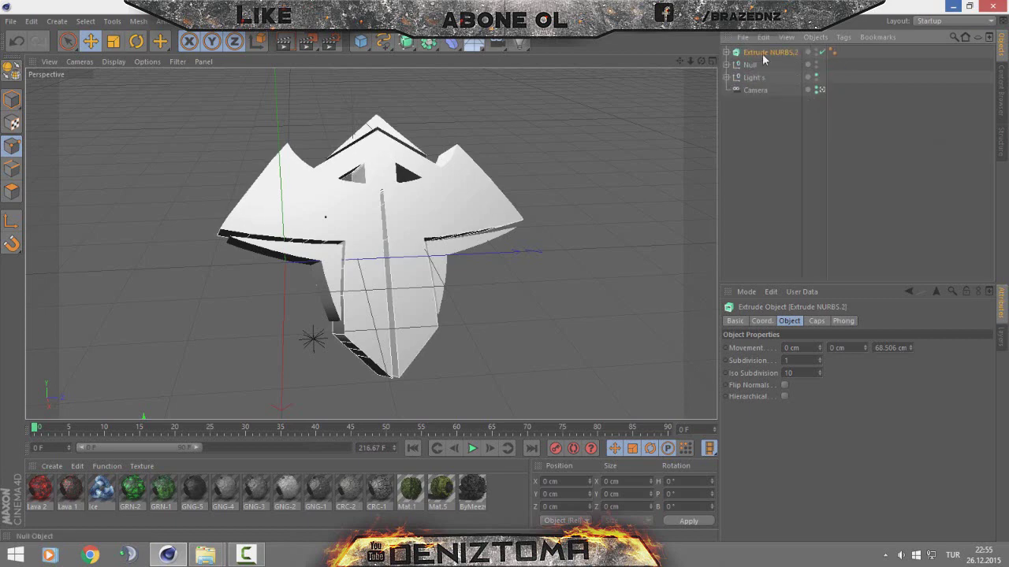
Step: Remove a mistaken Array object and add an Atom Array generator
{"action": "left_click", "coordinate": [428, 42]}
{"action": "left_click", "coordinate": [428, 43]}
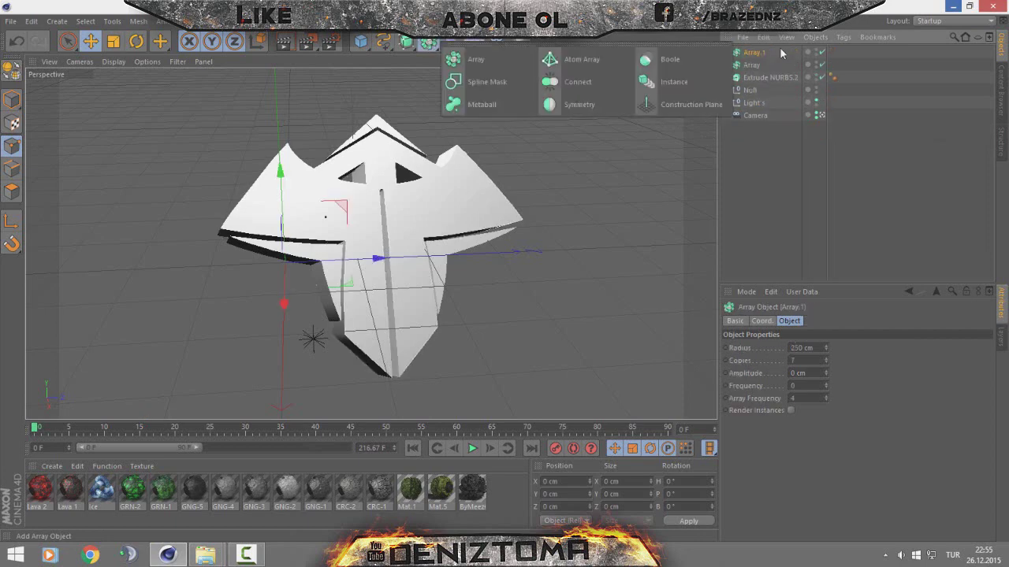
{"action": "left_click", "coordinate": [752, 65], "text": "shift"}
{"action": "key", "text": "Delete"}
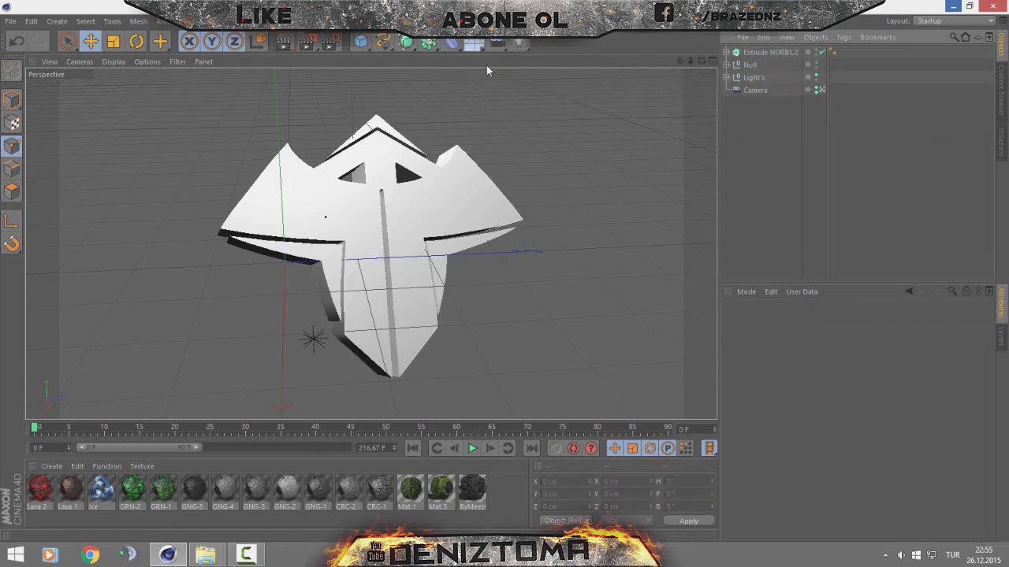
{"action": "left_click", "coordinate": [428, 43]}
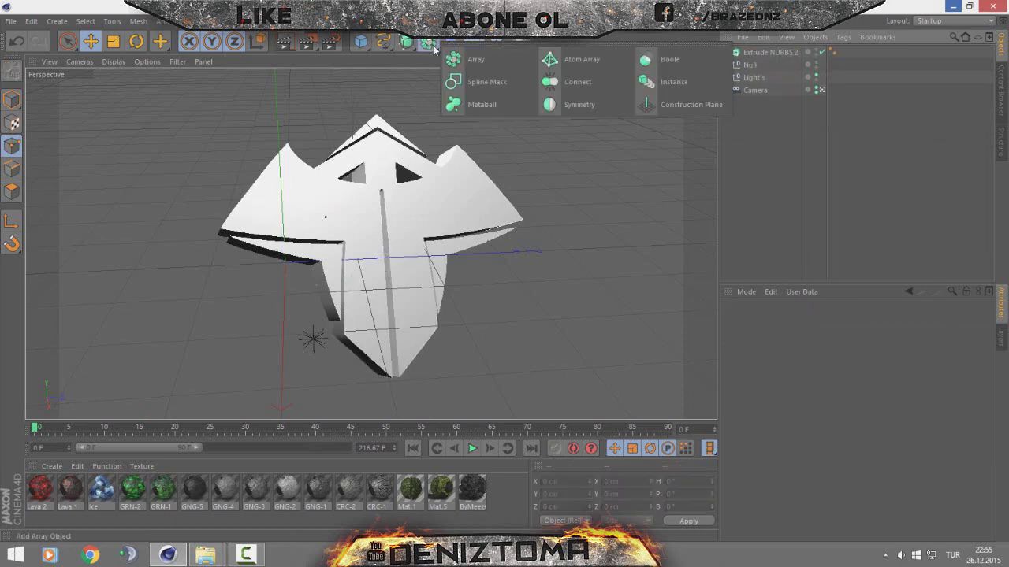
{"action": "left_click", "coordinate": [560, 61]}
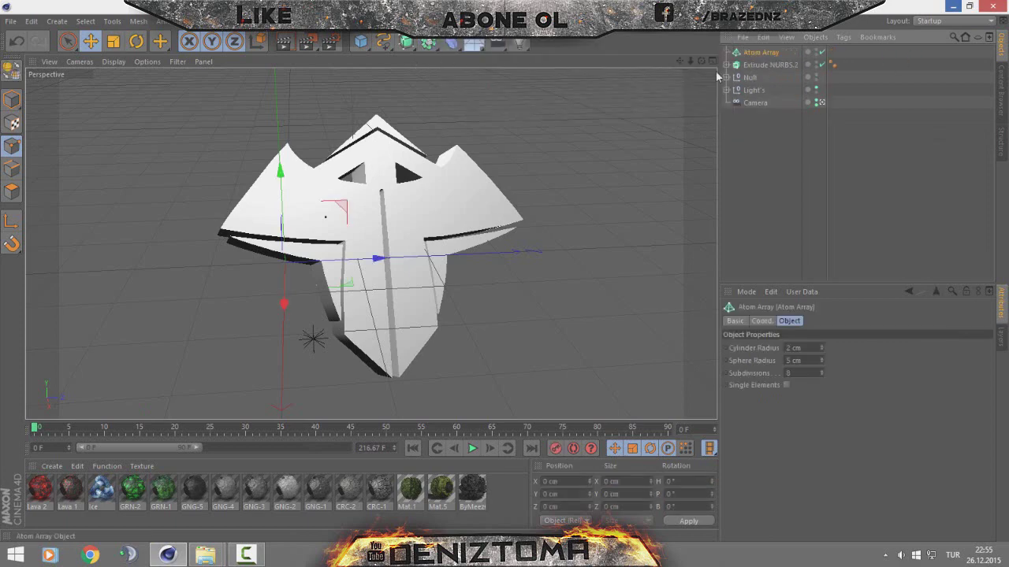
Step: Nest Extrude NURBS.2 inside the Atom Array
{"action": "left_click", "coordinate": [779, 65]}
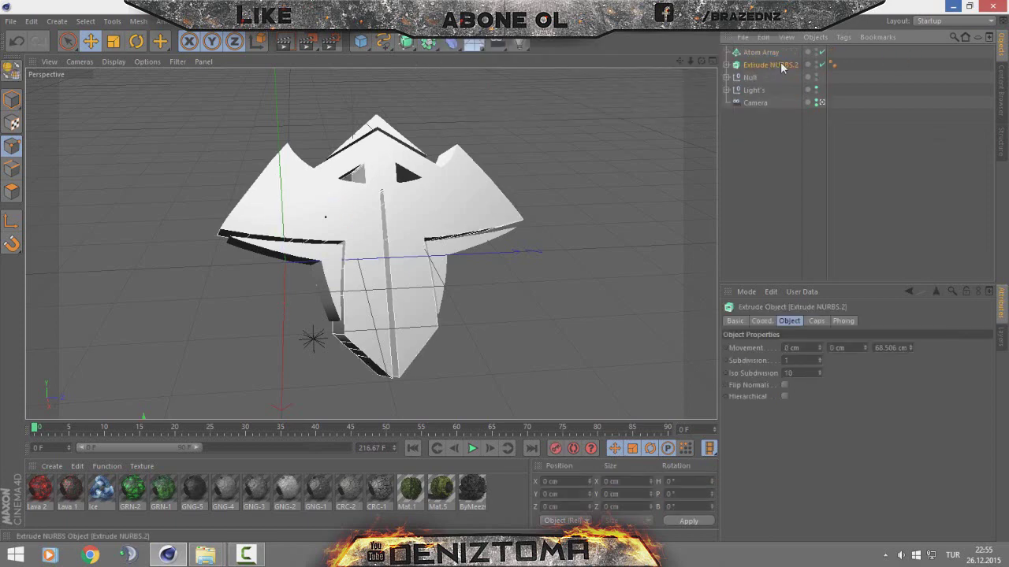
{"action": "left_click", "coordinate": [726, 65]}
{"action": "left_click", "coordinate": [726, 66]}
{"action": "left_click_drag", "start_coordinate": [763, 54], "coordinate": [761, 53]}
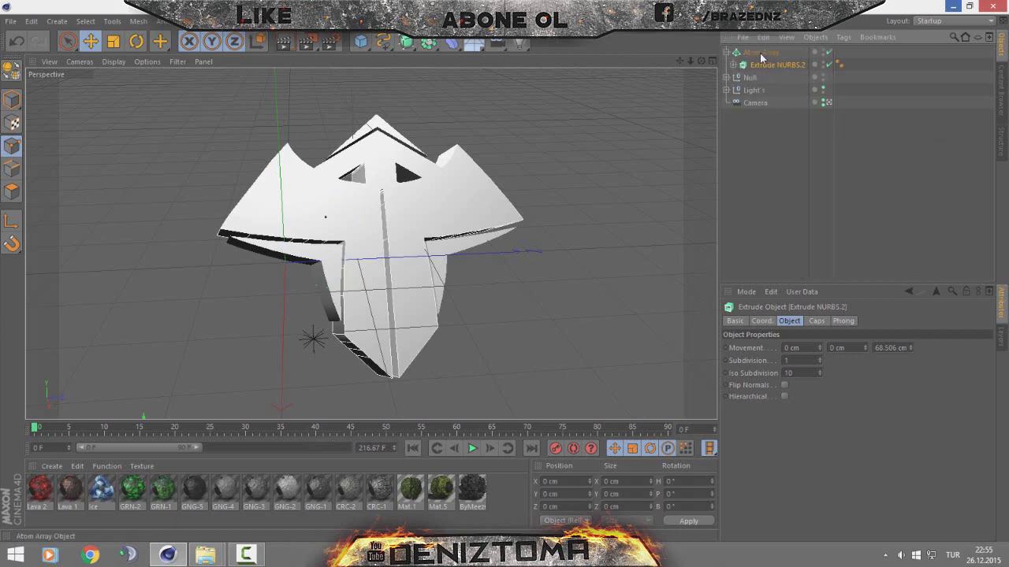
Step: Give the Atom Array 1 cm cylinder and sphere radii with 5 subdivisions
{"action": "left_click", "coordinate": [771, 113]}
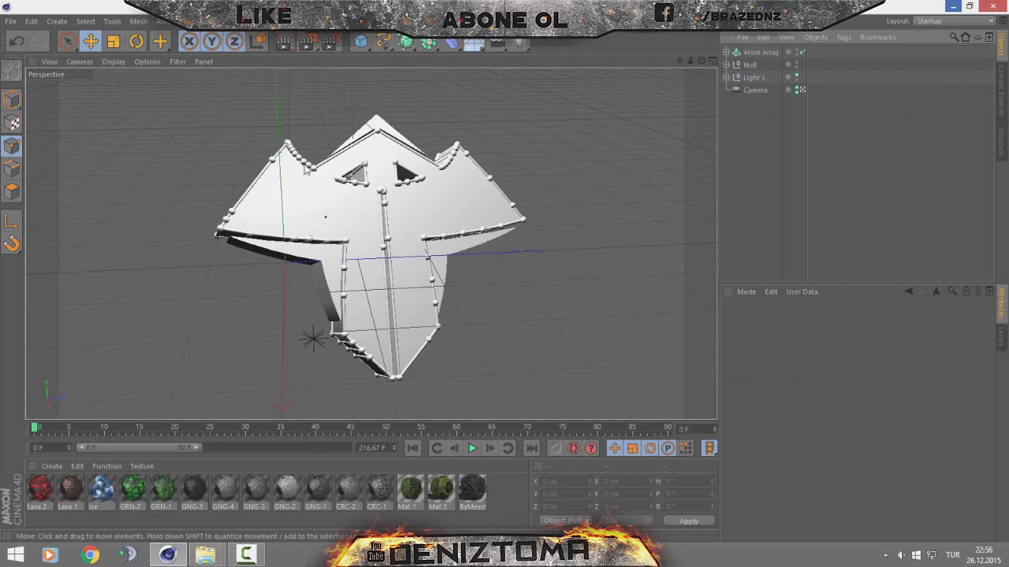
{"action": "left_click", "coordinate": [748, 52]}
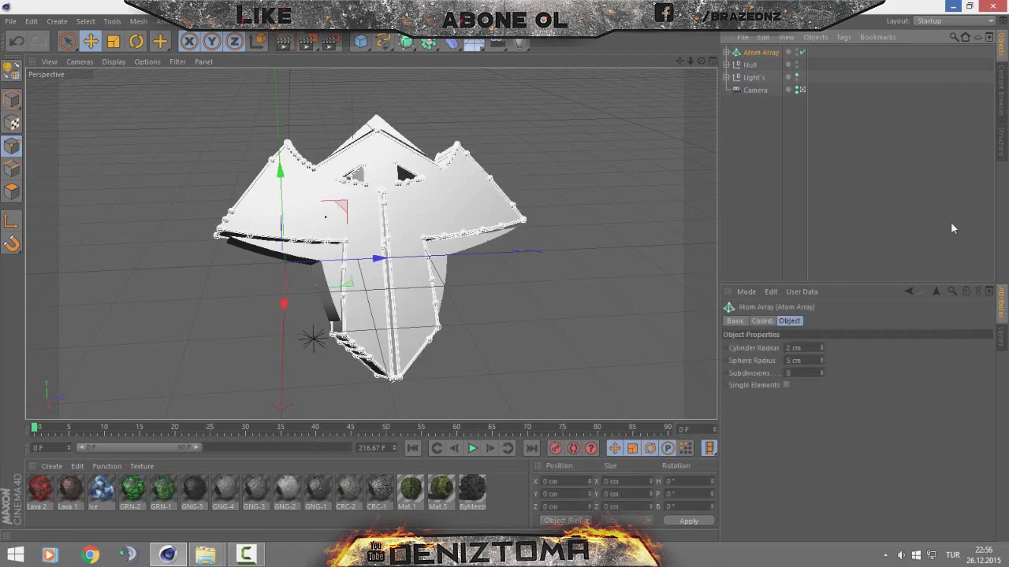
{"action": "double_click", "coordinate": [816, 347]}
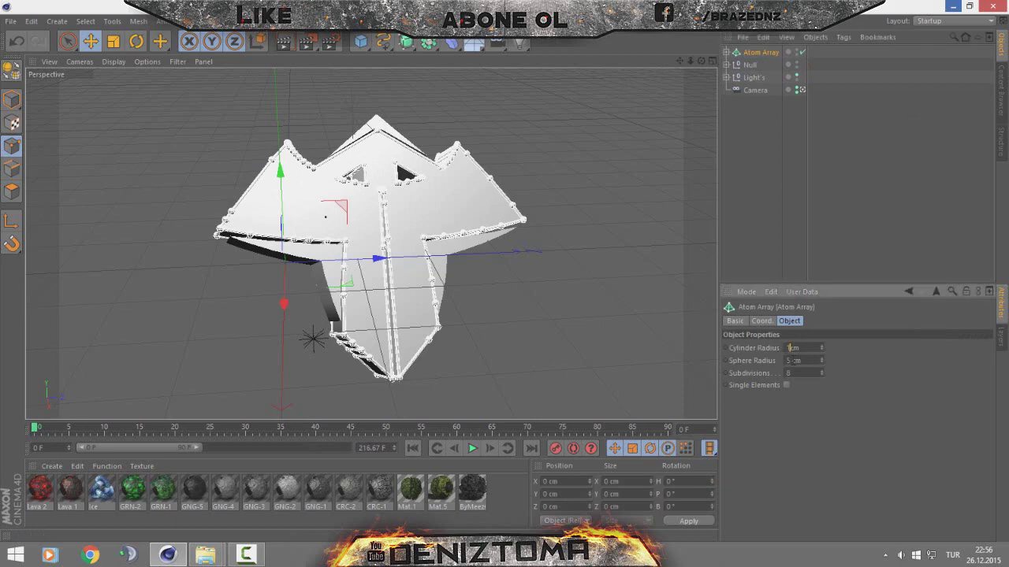
{"action": "type", "text": "1"}
{"action": "key", "text": "Tab"}
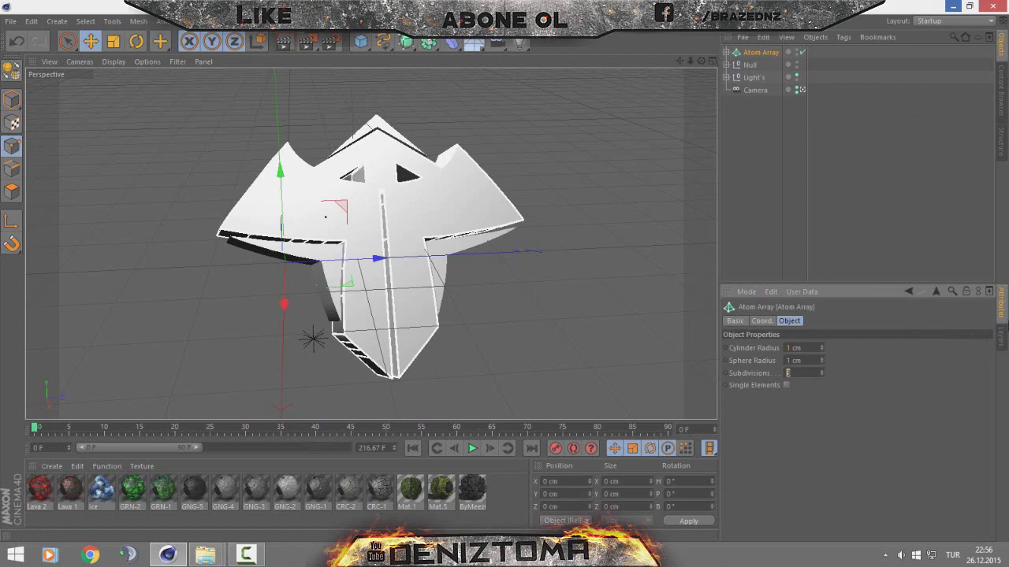
{"action": "key", "text": "Return"}
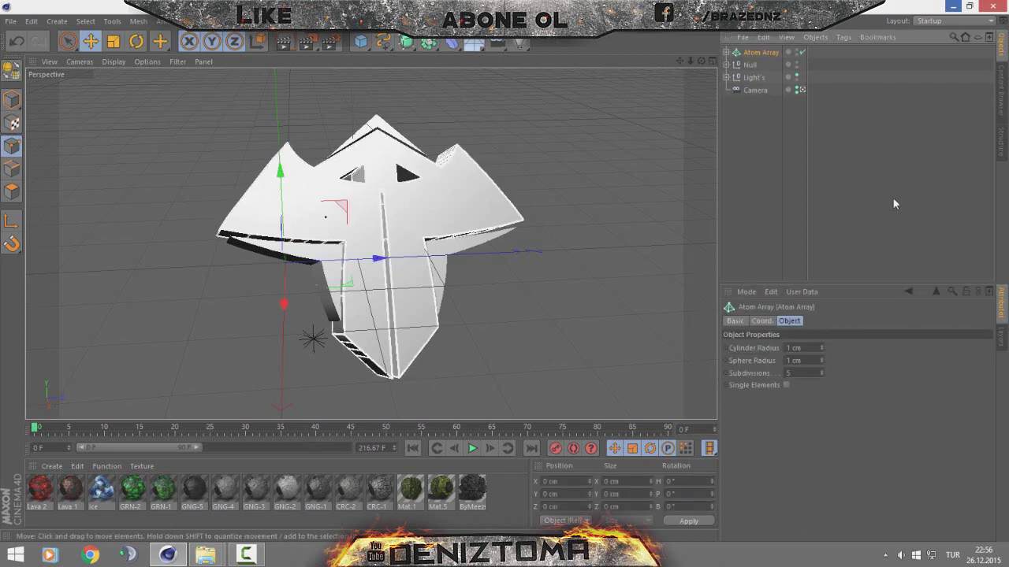
{"action": "left_click", "coordinate": [940, 189]}
Step: Apply the mossy green Mat.5 material to the Atom Array
{"action": "left_click", "coordinate": [444, 489]}
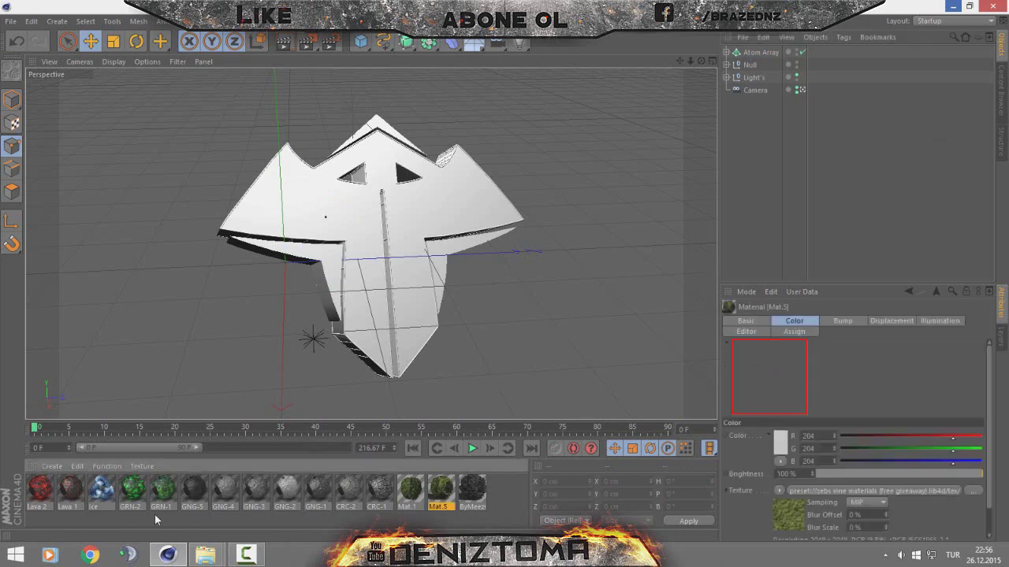
{"action": "left_click", "coordinate": [190, 531]}
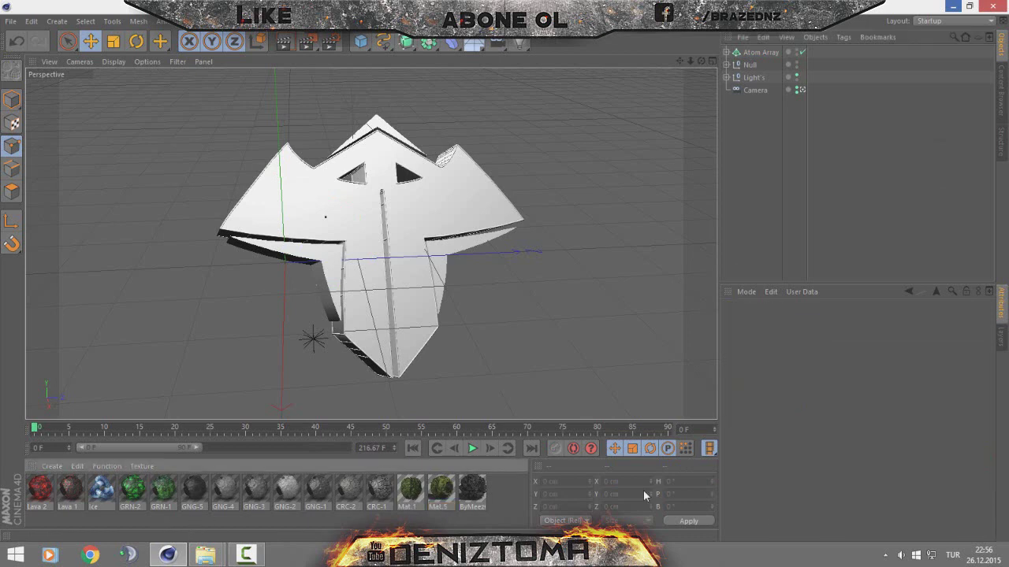
{"action": "left_click", "coordinate": [439, 489]}
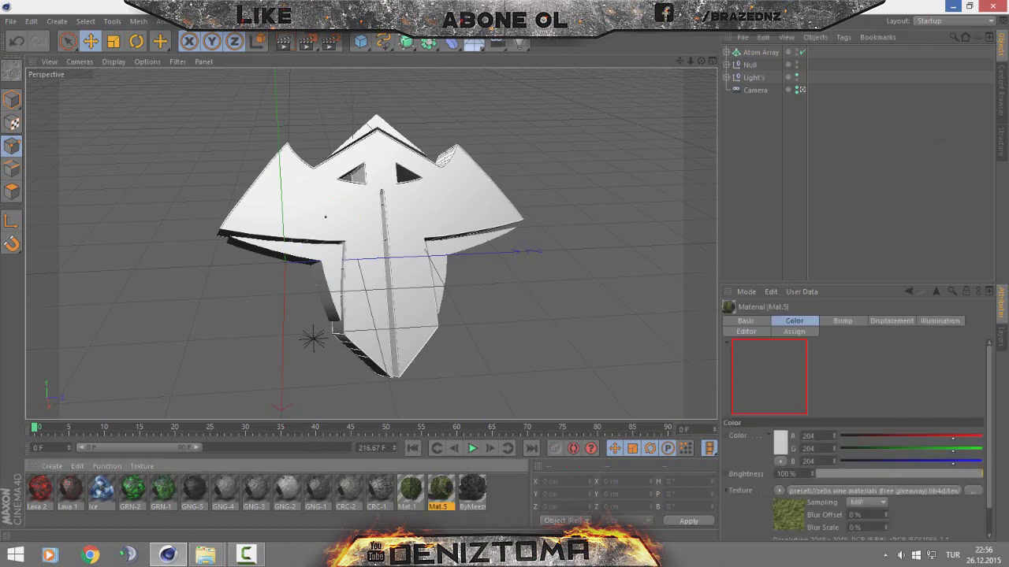
{"action": "mouse_move", "coordinate": [952, 7]}
{"action": "left_mouse_down"}
{"action": "mouse_move", "coordinate": [762, 66]}
{"action": "mouse_move", "coordinate": [760, 53]}
{"action": "left_mouse_up"}
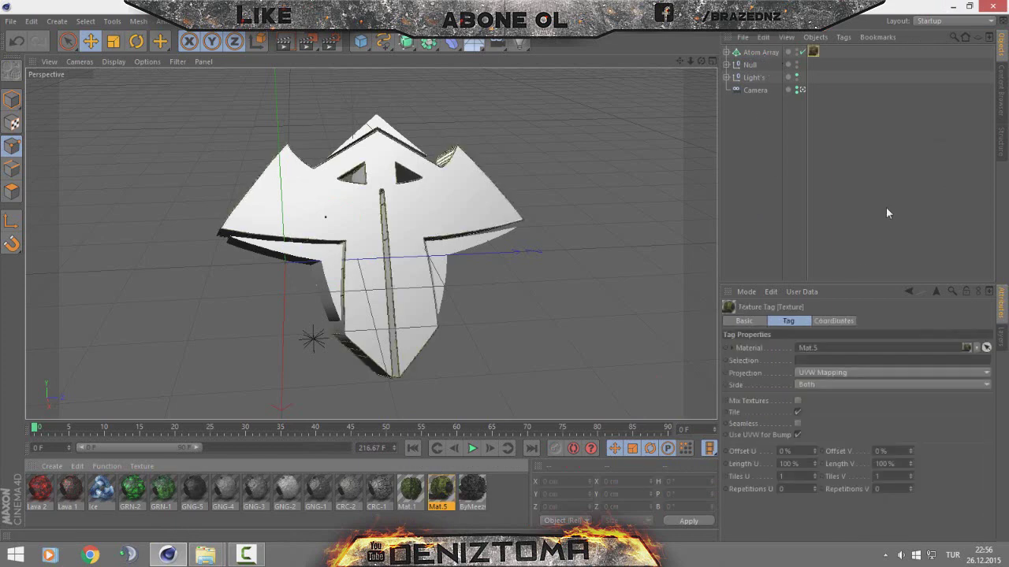
{"action": "left_click", "coordinate": [780, 114]}
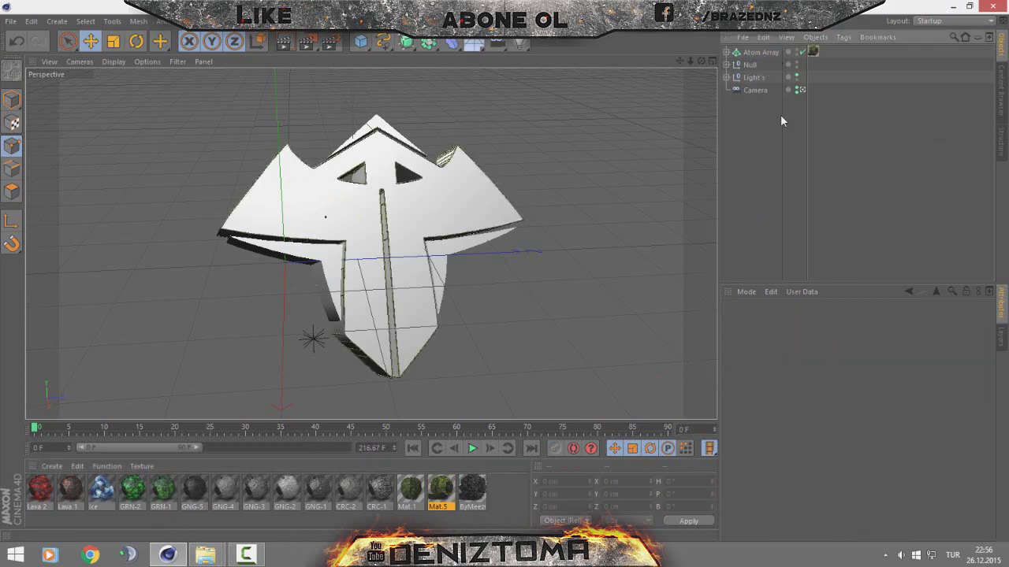
Step: Set the Mat.5 texture tag to Cubic projection with Seamless enabled
{"action": "left_click", "coordinate": [813, 51]}
{"action": "left_click", "coordinate": [817, 373]}
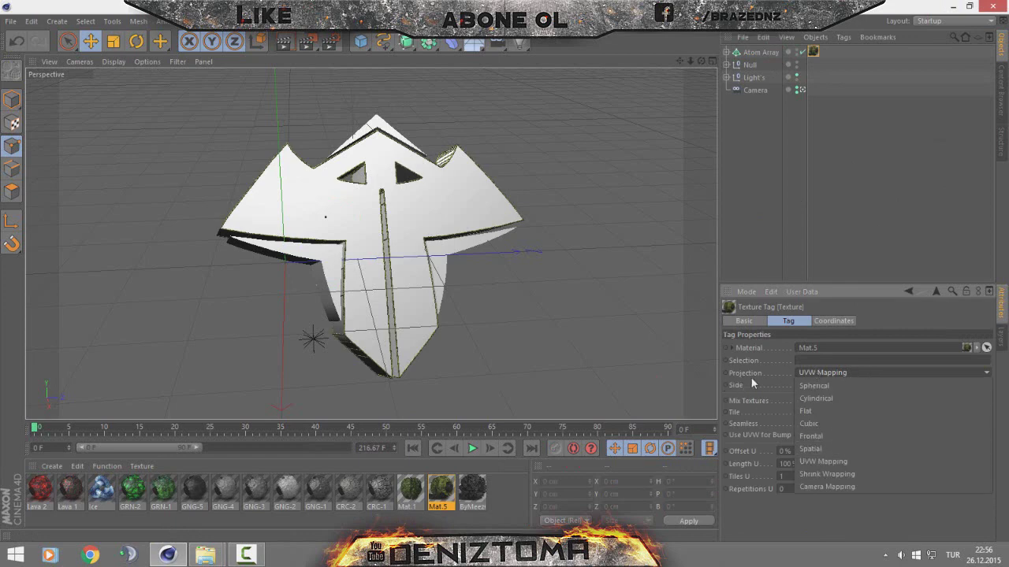
{"action": "left_click", "coordinate": [849, 424]}
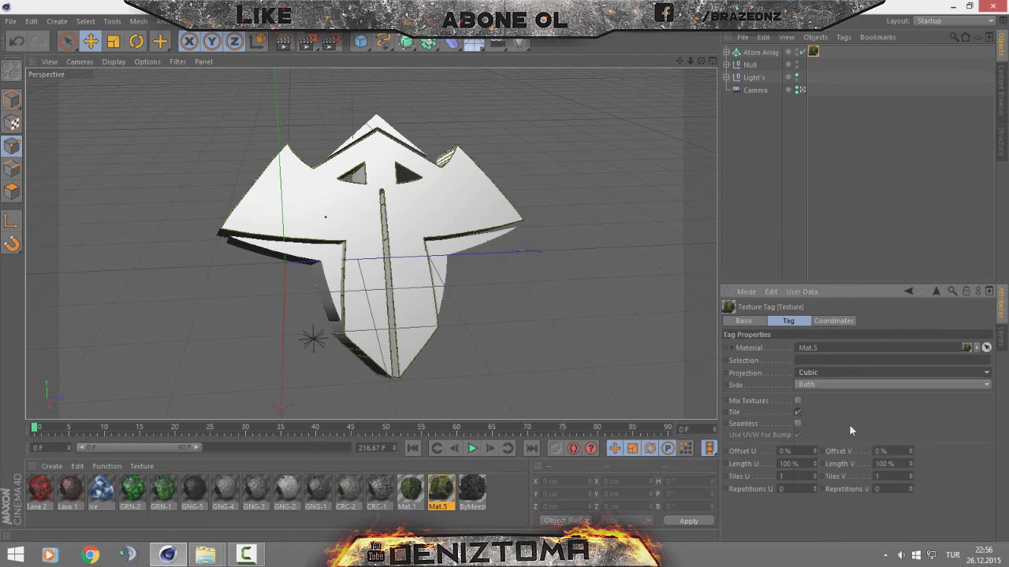
{"action": "left_click", "coordinate": [798, 424]}
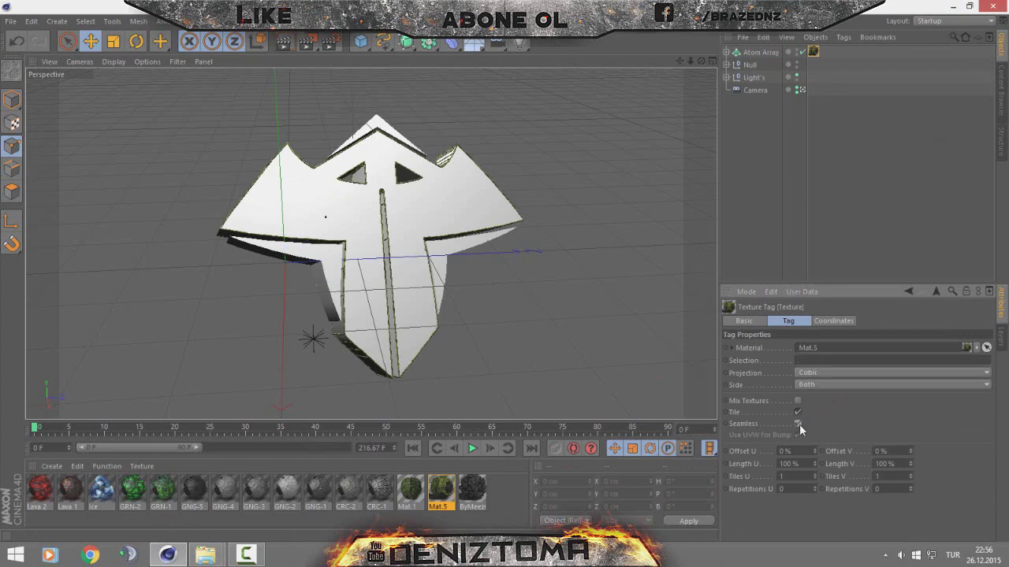
{"action": "left_click", "coordinate": [889, 156]}
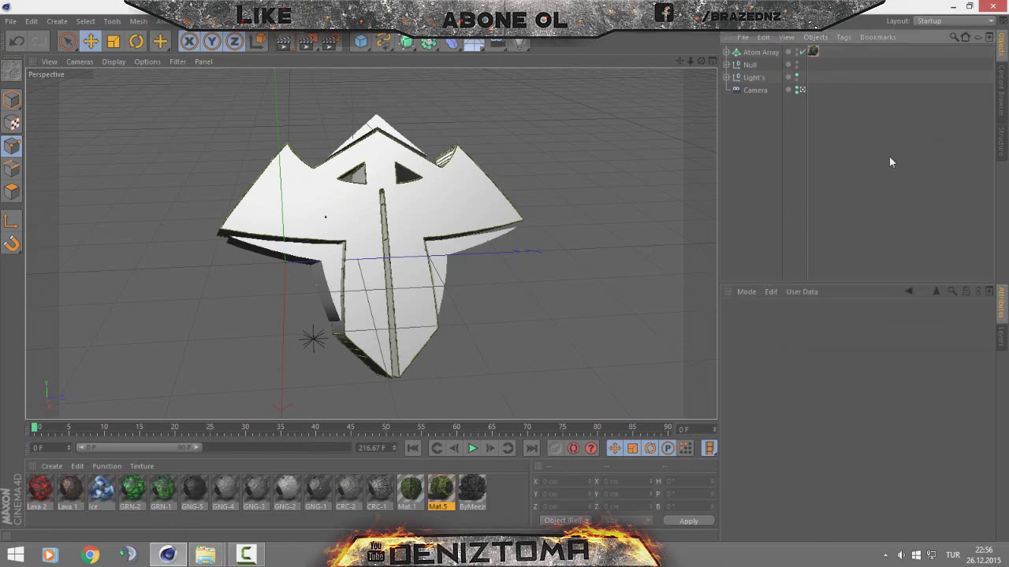
{"action": "left_click", "coordinate": [813, 52]}
{"action": "left_click", "coordinate": [819, 118]}
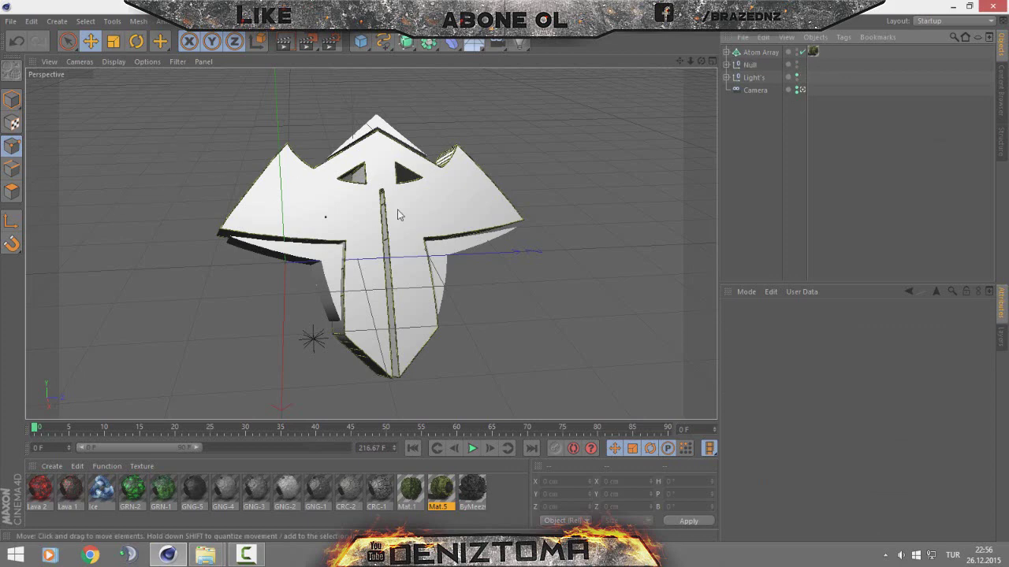
Step: Raise the Atom Array sphere radius to 2.07 cm and cylinder radius to 3
{"action": "left_click", "coordinate": [760, 52]}
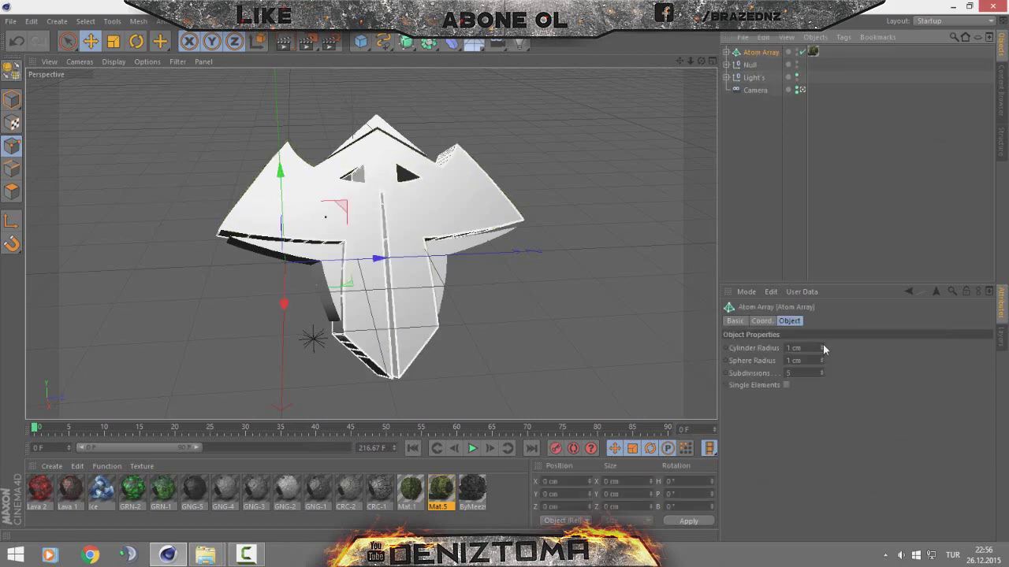
{"action": "left_click_drag", "start_coordinate": [821, 360], "coordinate": [826, 361]}
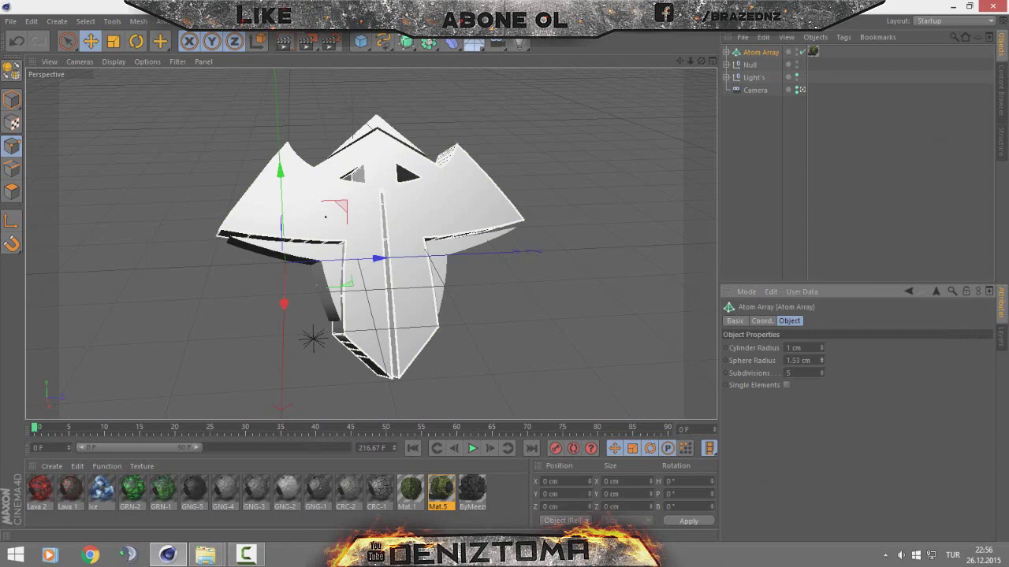
{"action": "double_click", "coordinate": [804, 347]}
{"action": "key", "text": "Return"}
{"action": "left_click", "coordinate": [788, 175]}
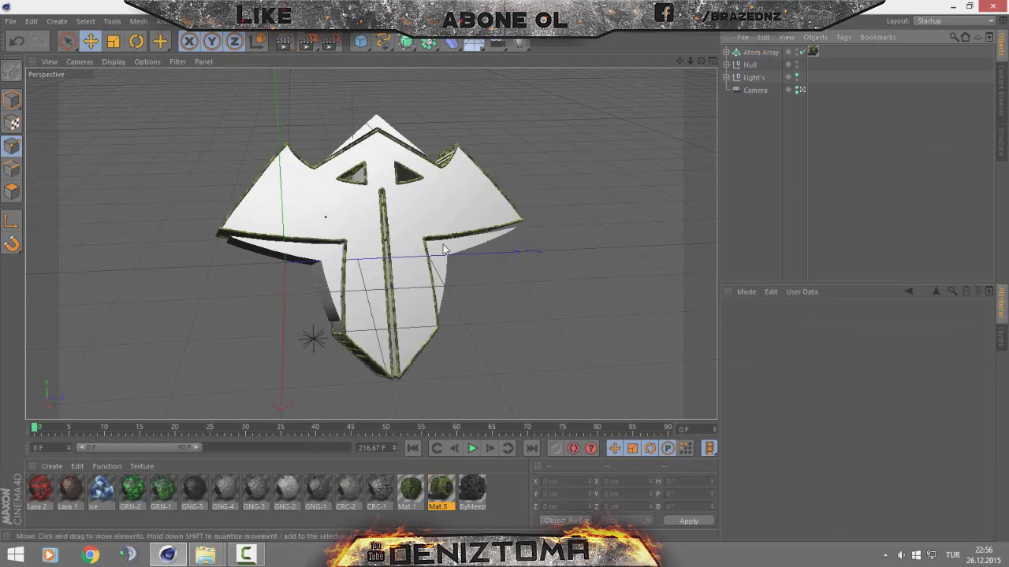
{"action": "left_click", "coordinate": [812, 52]}
{"action": "left_click", "coordinate": [910, 193]}
Step: Apply the grey stone GNG-5 material to the Null with Cubic projection
{"action": "left_click", "coordinate": [189, 495]}
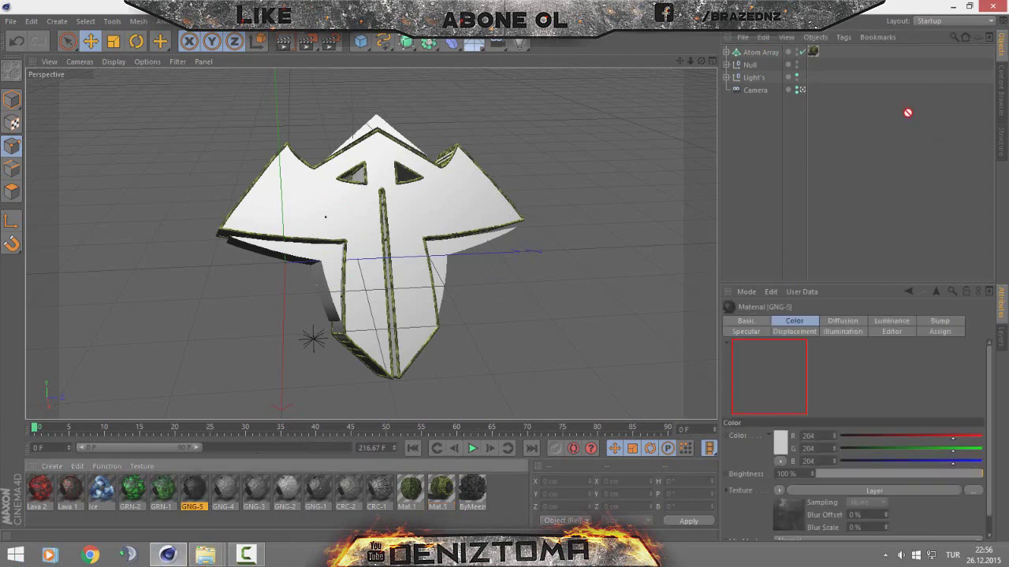
{"action": "left_click_drag", "start_coordinate": [907, 112], "coordinate": [758, 67]}
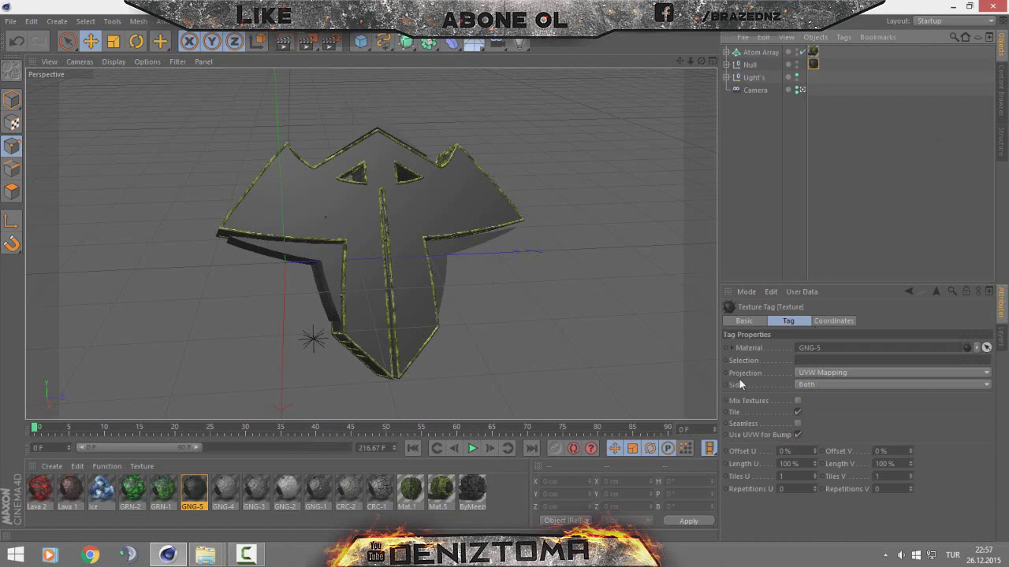
{"action": "left_click", "coordinate": [824, 373]}
{"action": "left_click", "coordinate": [819, 425]}
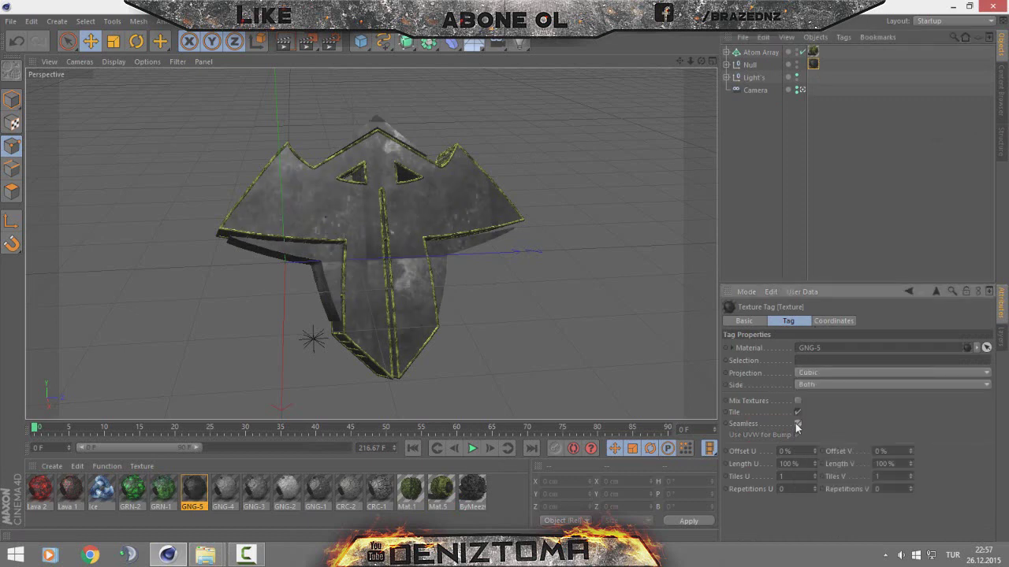
{"action": "left_click", "coordinate": [606, 169]}
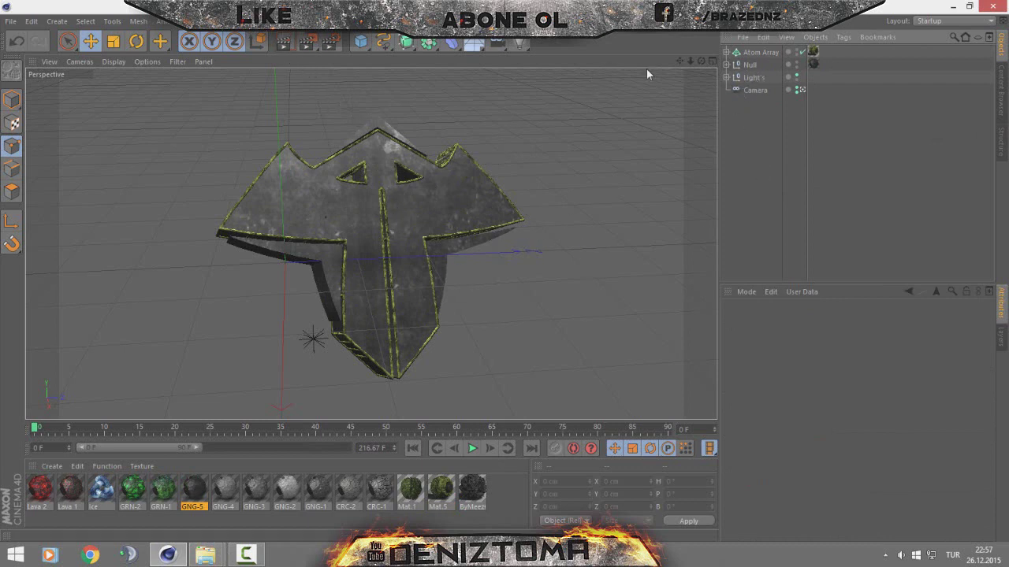
Step: Add a MoText object showing the default word 'Text' beside the logo
{"action": "left_click_drag", "start_coordinate": [394, 244], "coordinate": [371, 243], "text": "alt"}
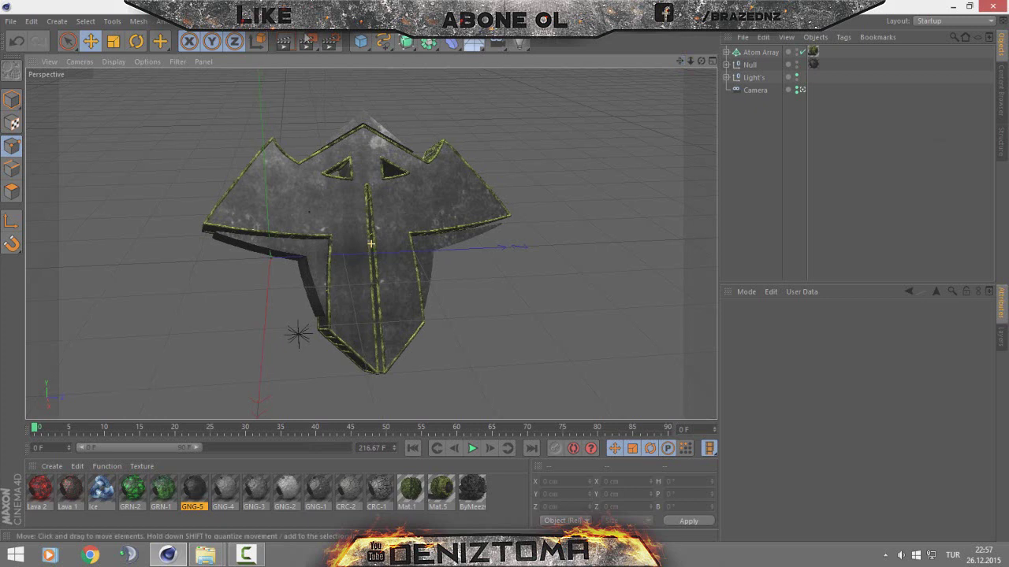
{"action": "left_click", "coordinate": [272, 20]}
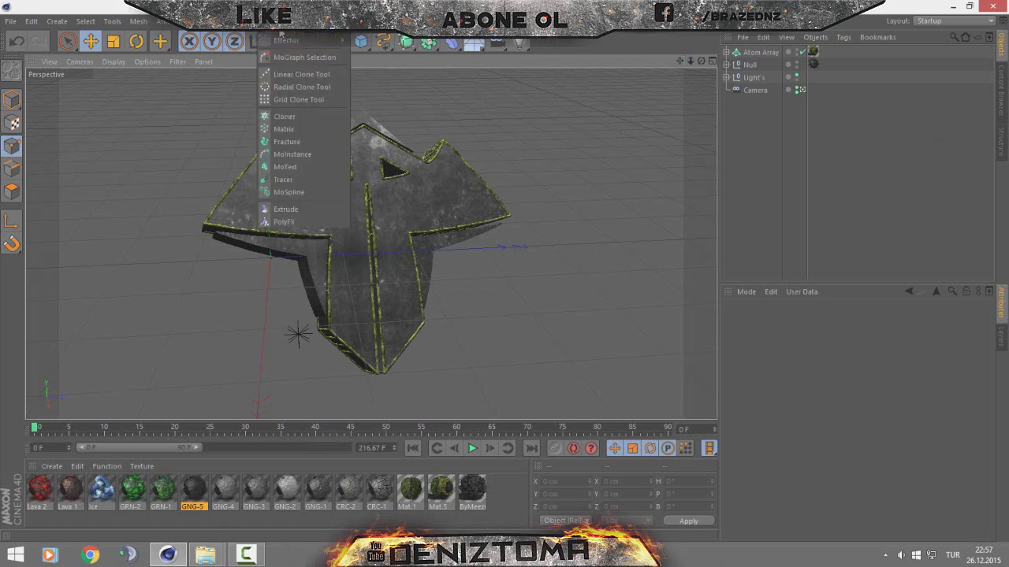
{"action": "left_click", "coordinate": [302, 167]}
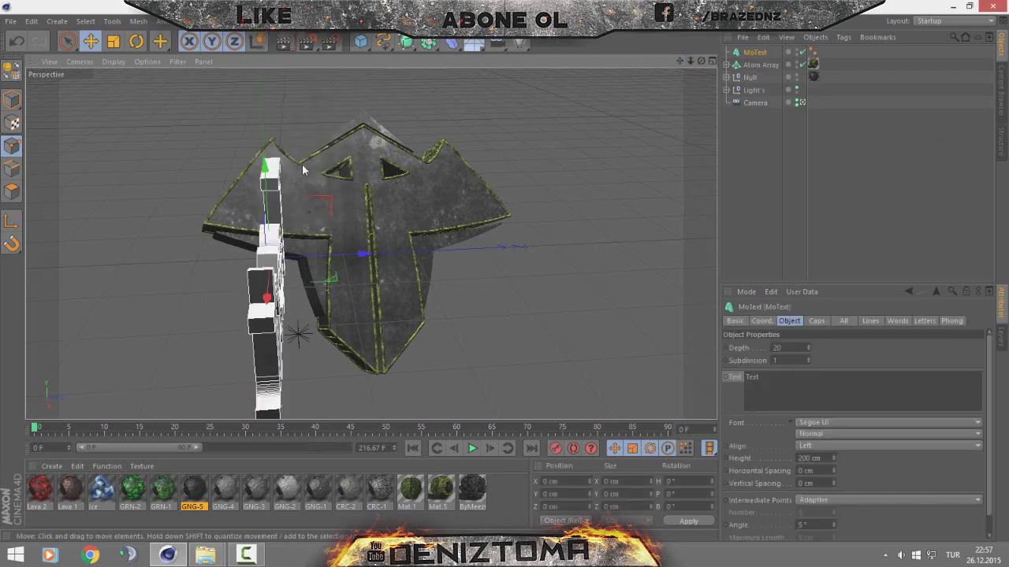
{"action": "left_click", "coordinate": [131, 47]}
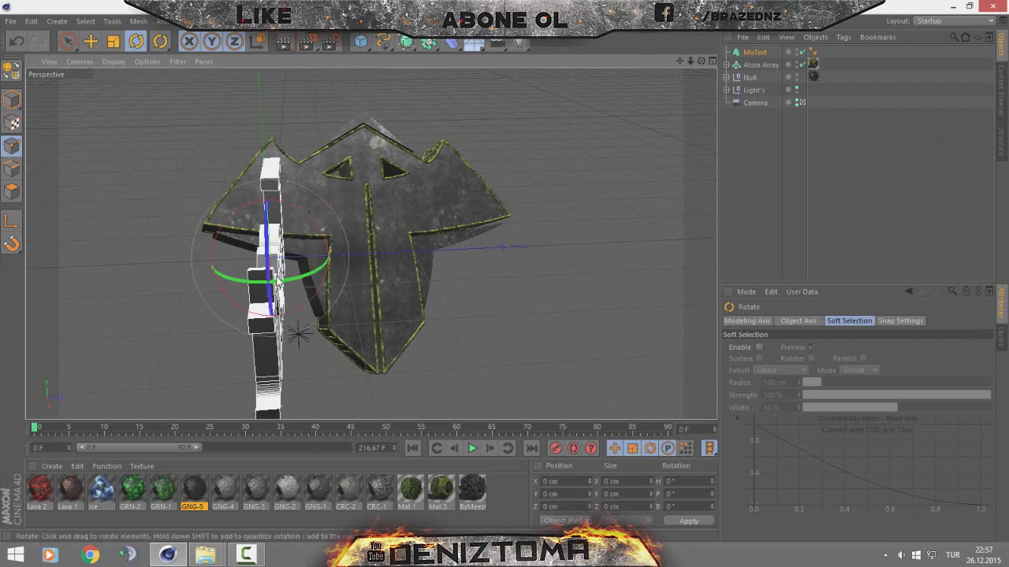
Step: Position the 'Text' MoText in front of the stone shield and rotate it to face forward
{"action": "mouse_move", "coordinate": [313, 266]}
{"action": "left_mouse_down"}
{"action": "mouse_move", "coordinate": [368, 249]}
{"action": "mouse_move", "coordinate": [376, 233]}
{"action": "left_mouse_up"}
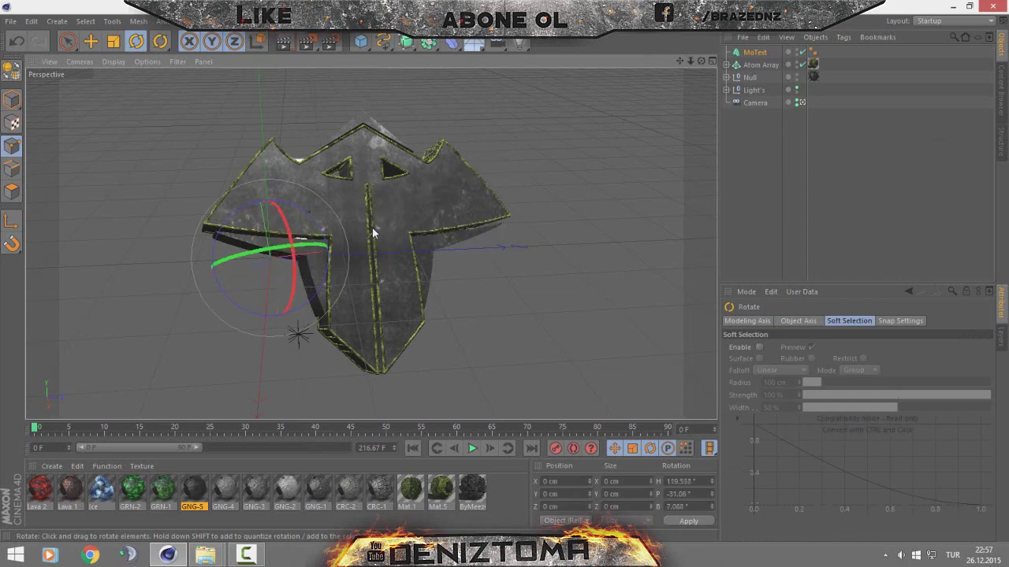
{"action": "left_click", "coordinate": [82, 46]}
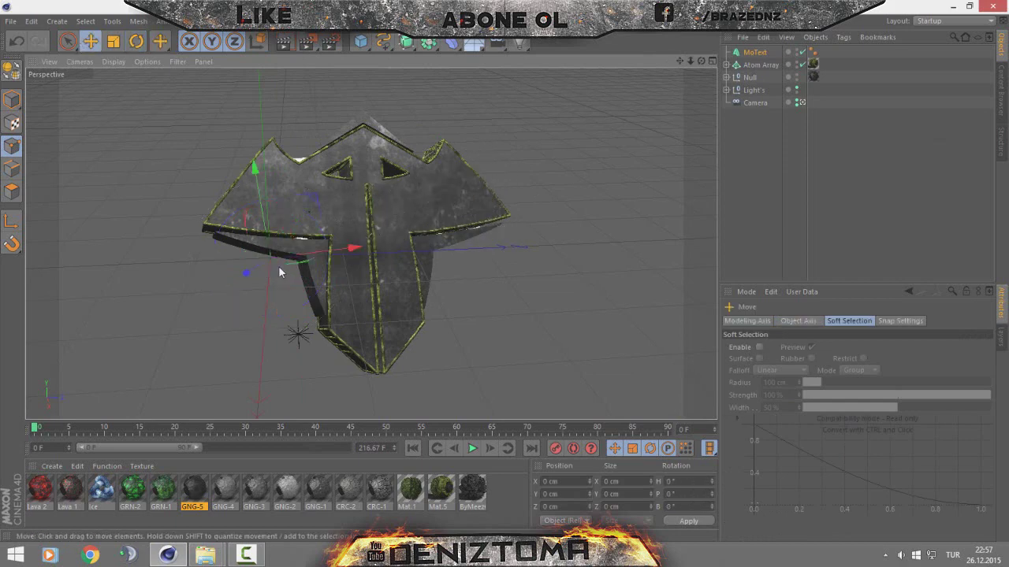
{"action": "mouse_move", "coordinate": [233, 280]}
{"action": "left_mouse_down"}
{"action": "mouse_move", "coordinate": [264, 254]}
{"action": "mouse_move", "coordinate": [320, 246]}
{"action": "mouse_move", "coordinate": [256, 262]}
{"action": "left_mouse_up"}
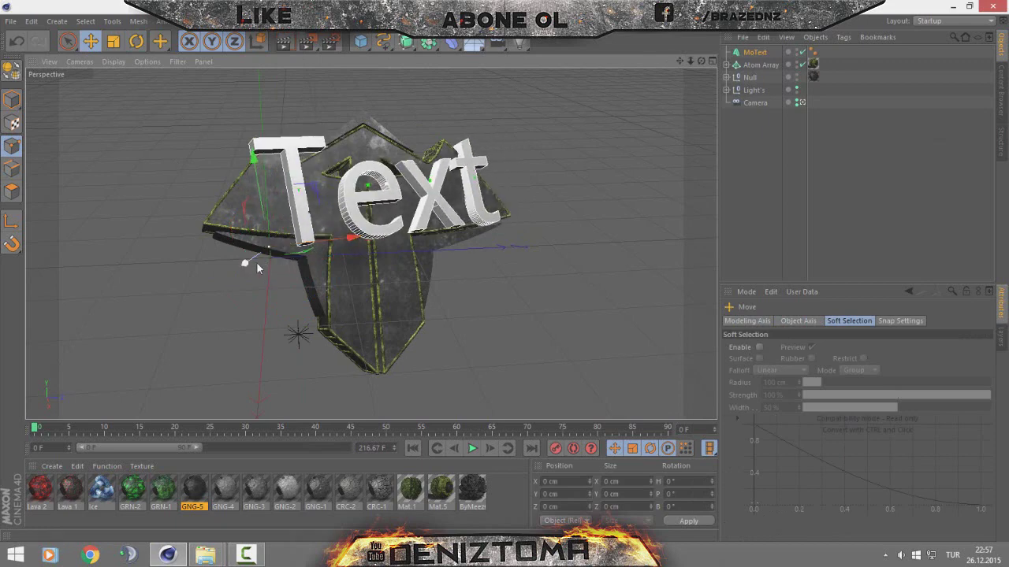
{"action": "left_click", "coordinate": [136, 41]}
{"action": "left_click_drag", "start_coordinate": [251, 246], "coordinate": [241, 238]}
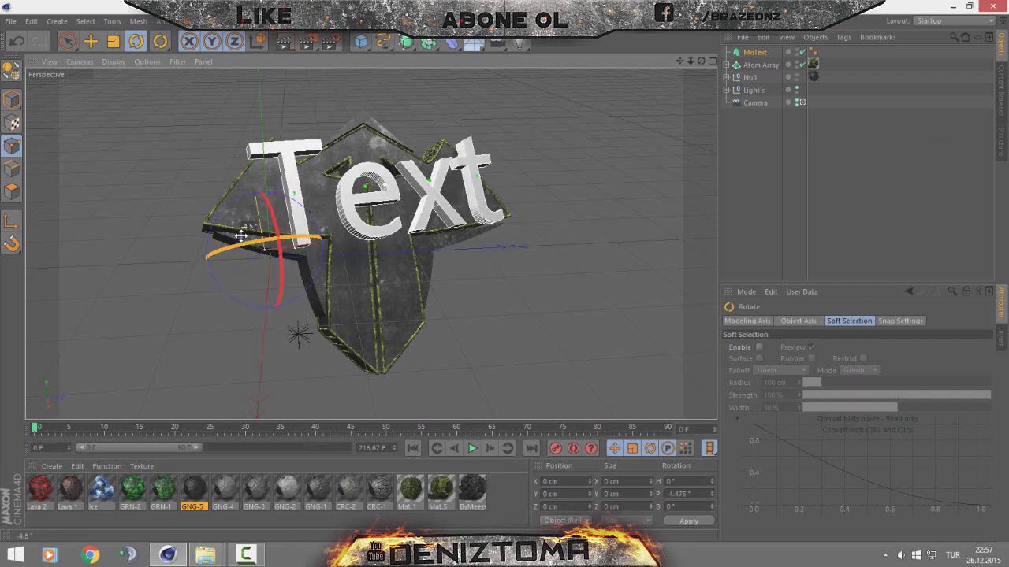
{"action": "left_click", "coordinate": [90, 41]}
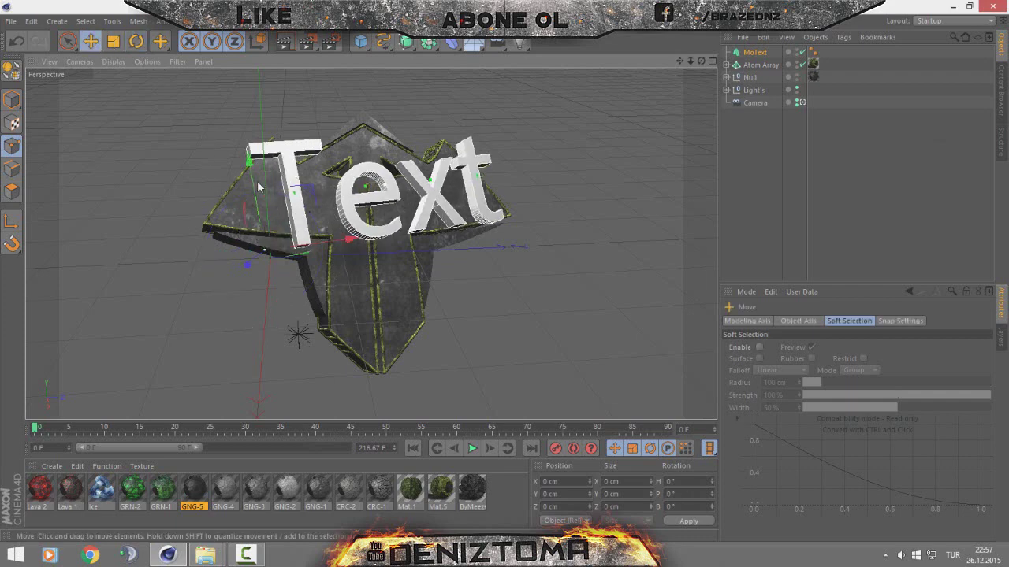
{"action": "left_click_drag", "start_coordinate": [256, 267], "coordinate": [254, 285]}
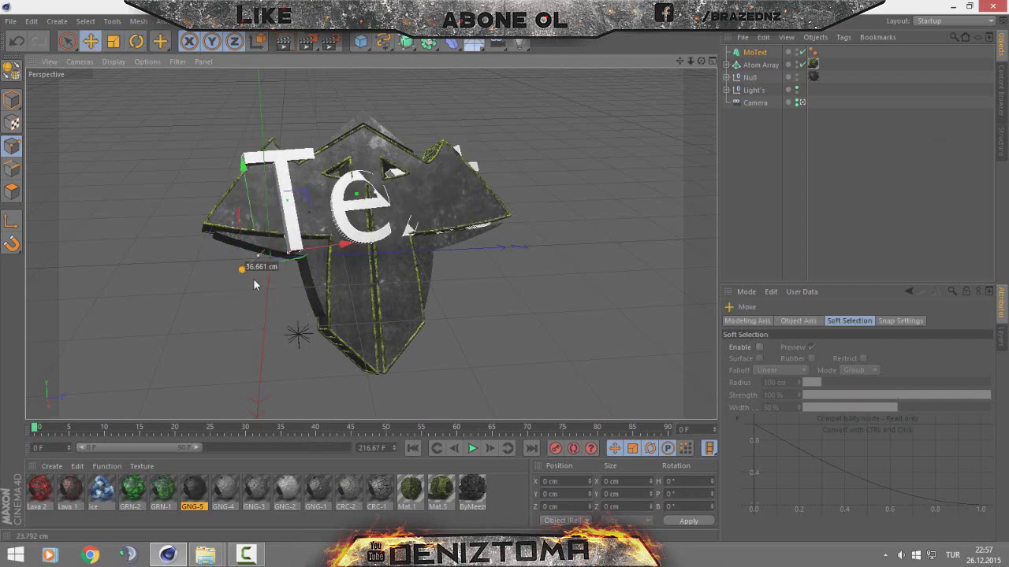
{"action": "left_click", "coordinate": [136, 41]}
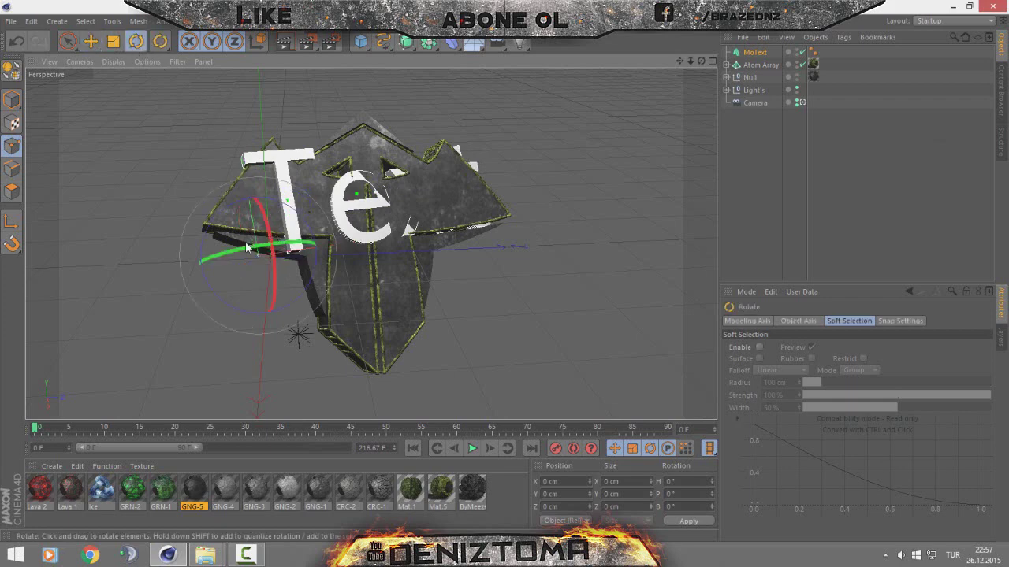
{"action": "left_click_drag", "start_coordinate": [247, 248], "coordinate": [231, 246]}
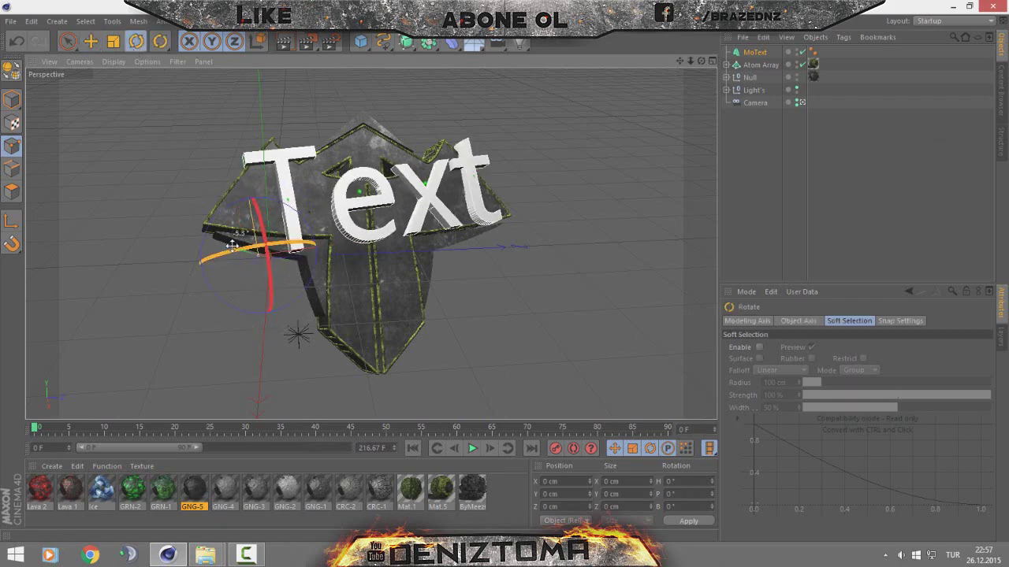
{"action": "left_click", "coordinate": [902, 166]}
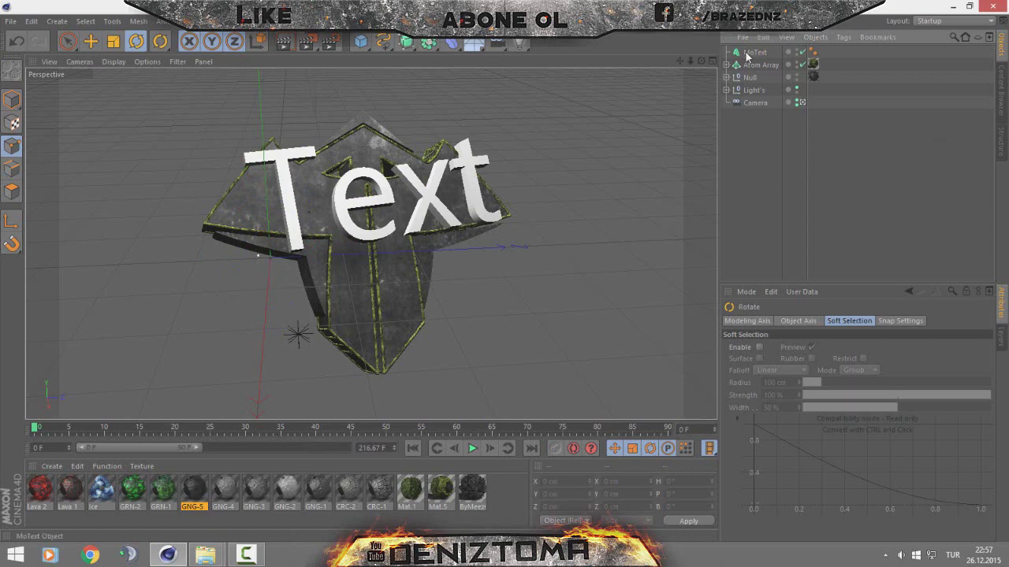
Step: Change the MoText to read 'Dnz' and deepen its extrusion to 67
{"action": "left_click", "coordinate": [750, 53]}
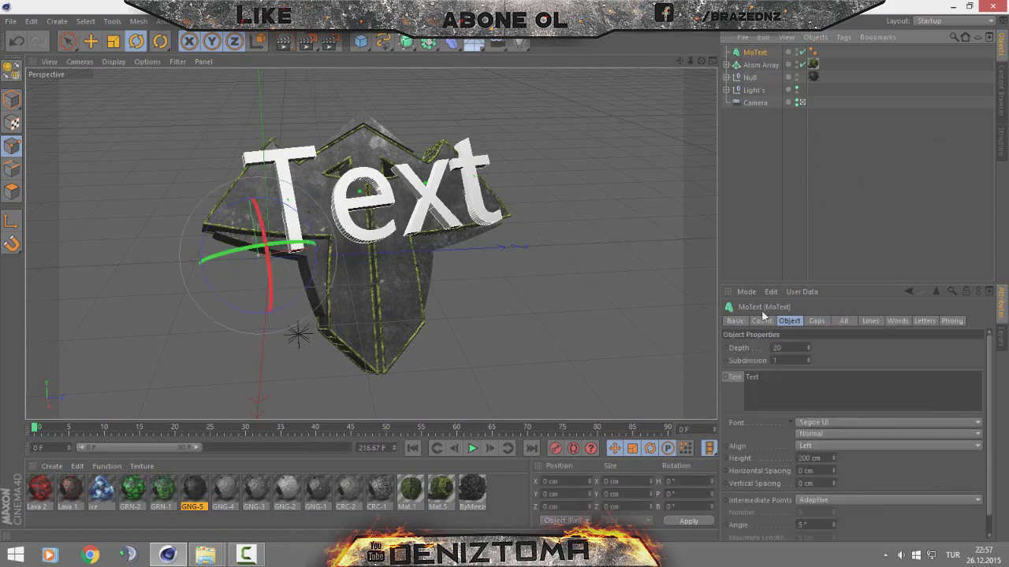
{"action": "left_click", "coordinate": [806, 382]}
{"action": "type", "text": "Dnz"}
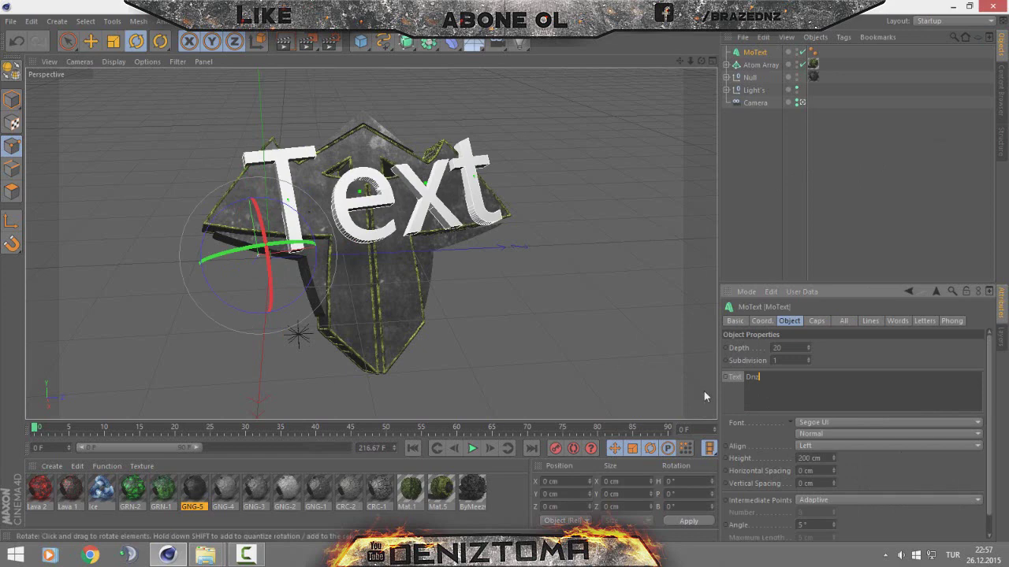
{"action": "left_click", "coordinate": [742, 355]}
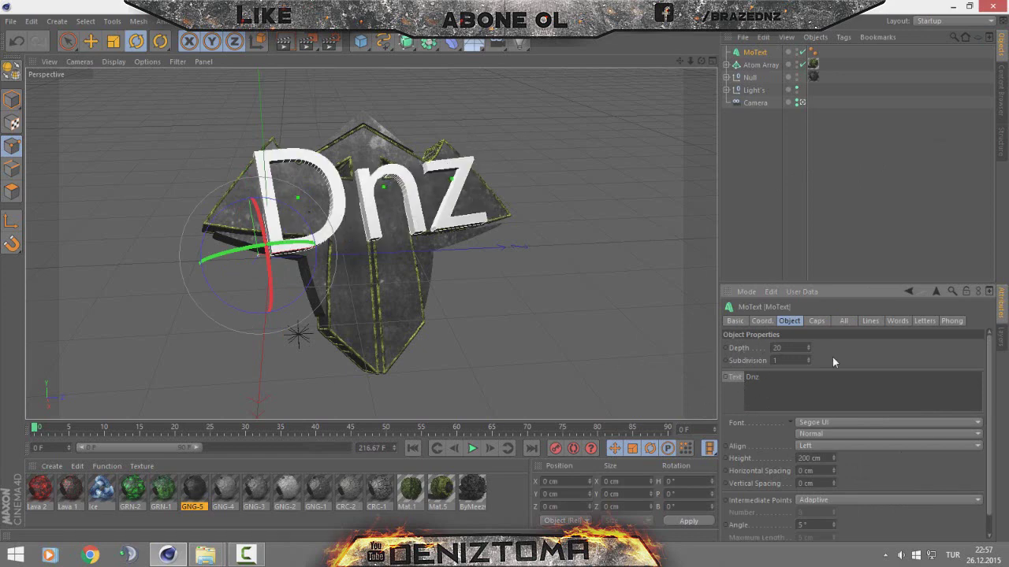
{"action": "mouse_move", "coordinate": [808, 348]}
{"action": "left_mouse_down"}
{"action": "mouse_move", "coordinate": [809, 378]}
{"action": "mouse_move", "coordinate": [808, 315]}
{"action": "left_mouse_up"}
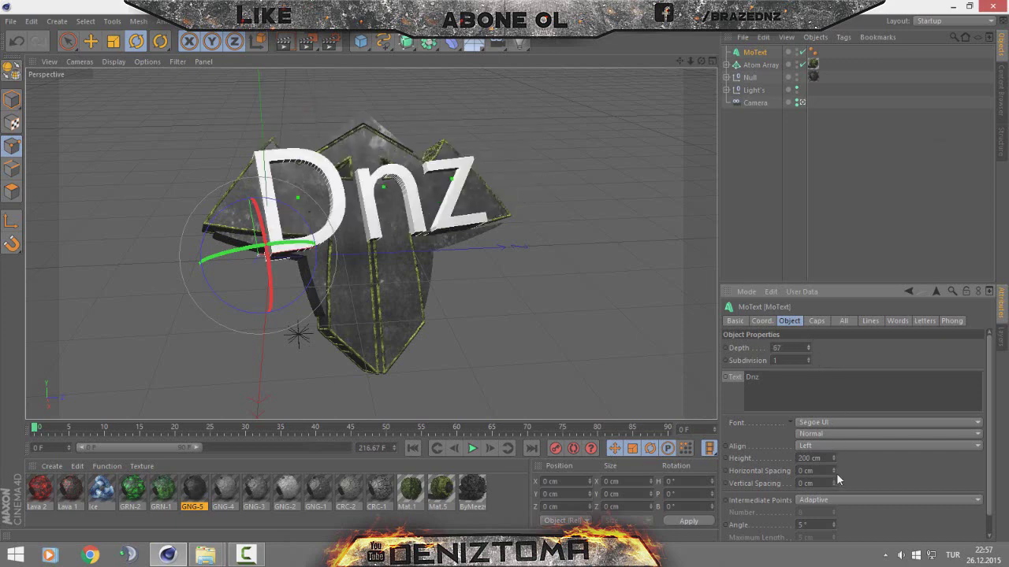
Step: Set the MoText font to Praetorian after briefly trying REVOLUTION
{"action": "left_click", "coordinate": [828, 419]}
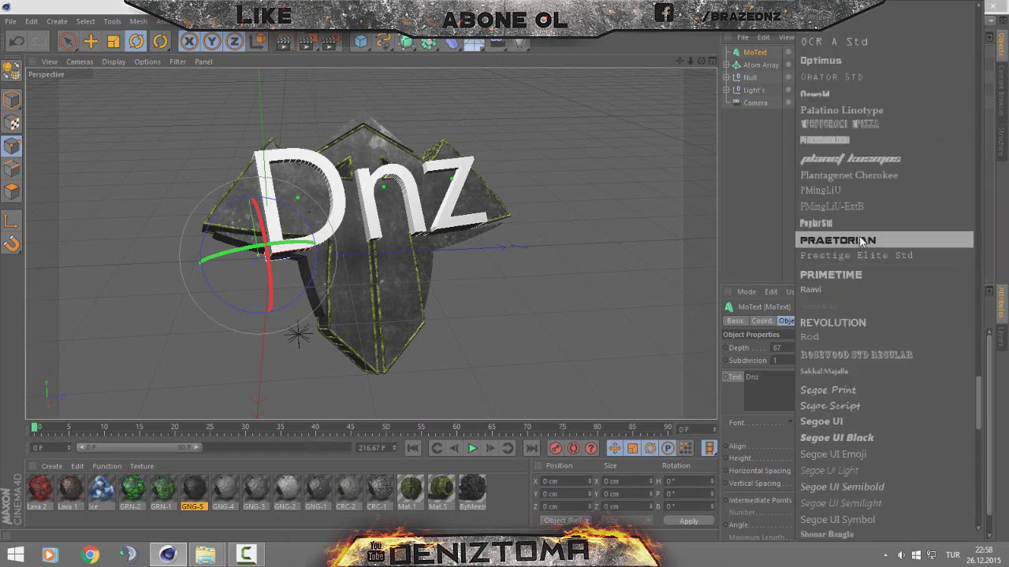
{"action": "left_click", "coordinate": [847, 242]}
{"action": "left_click", "coordinate": [828, 423]}
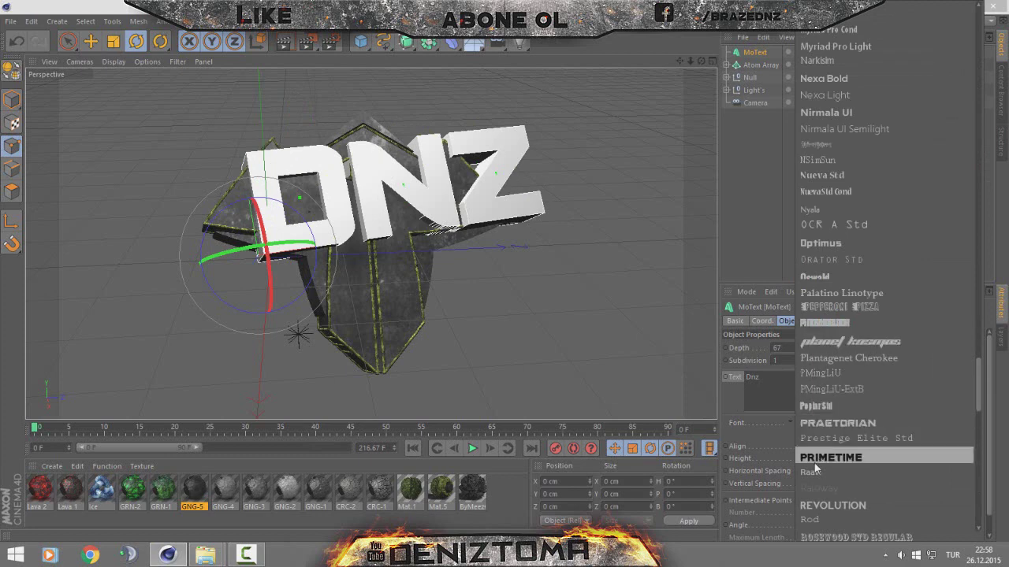
{"action": "left_click", "coordinate": [803, 511]}
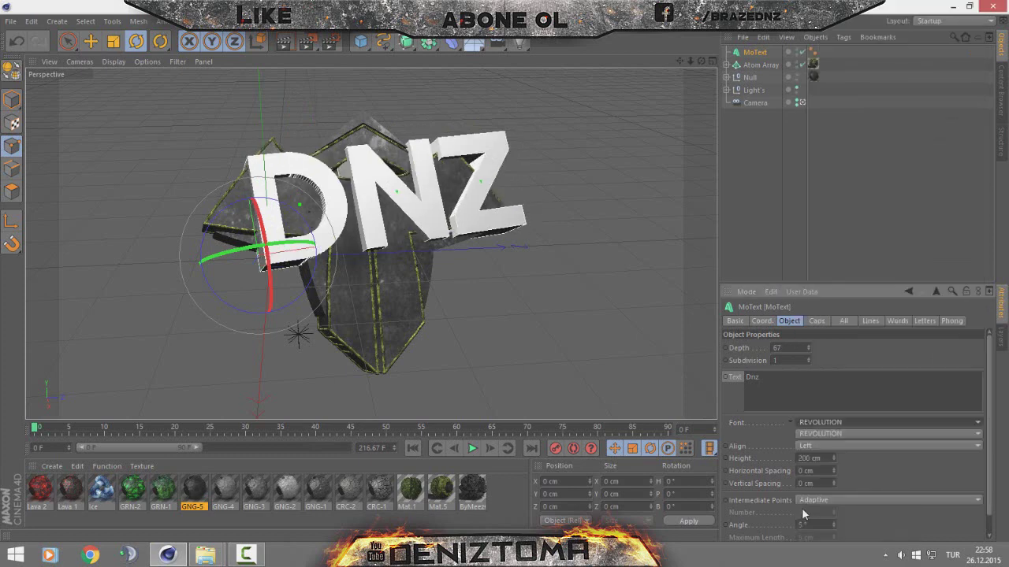
{"action": "left_click", "coordinate": [840, 422]}
{"action": "left_click", "coordinate": [871, 357]}
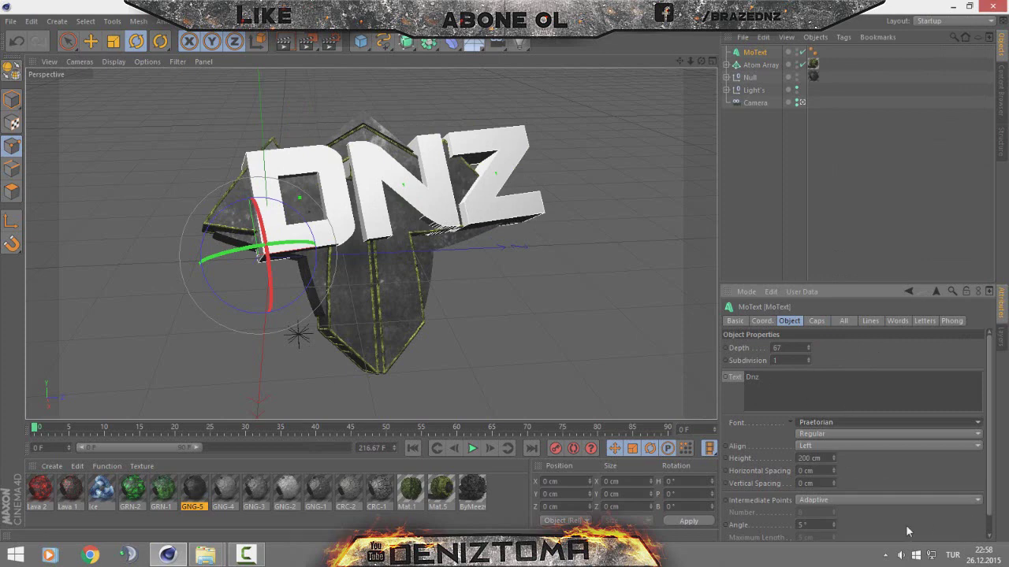
Step: Reduce the text height to 96 cm and move the DNZ text up over the shield
{"action": "left_click_drag", "start_coordinate": [834, 458], "coordinate": [834, 493]}
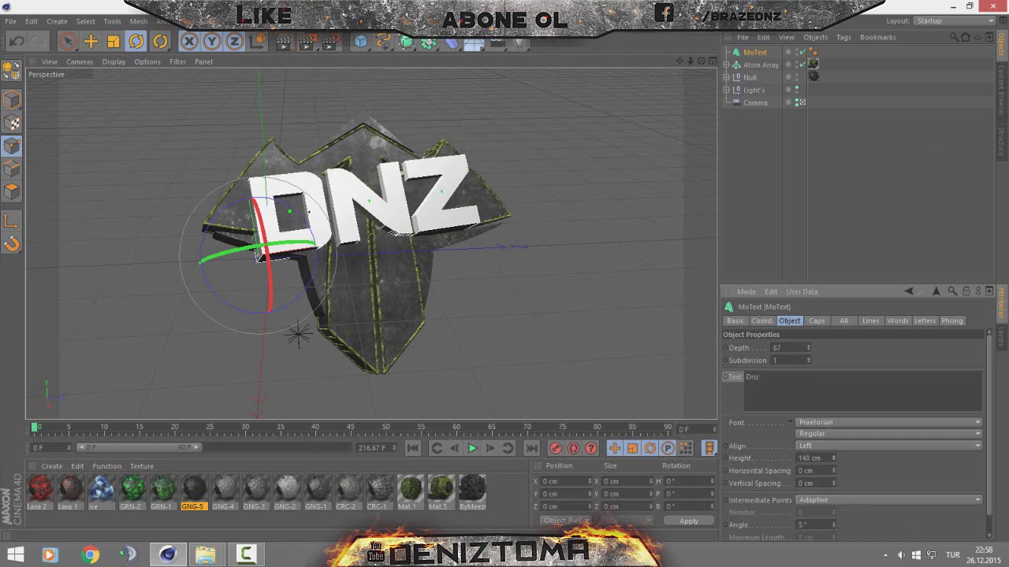
{"action": "left_click_drag", "start_coordinate": [833, 493], "coordinate": [833, 541]}
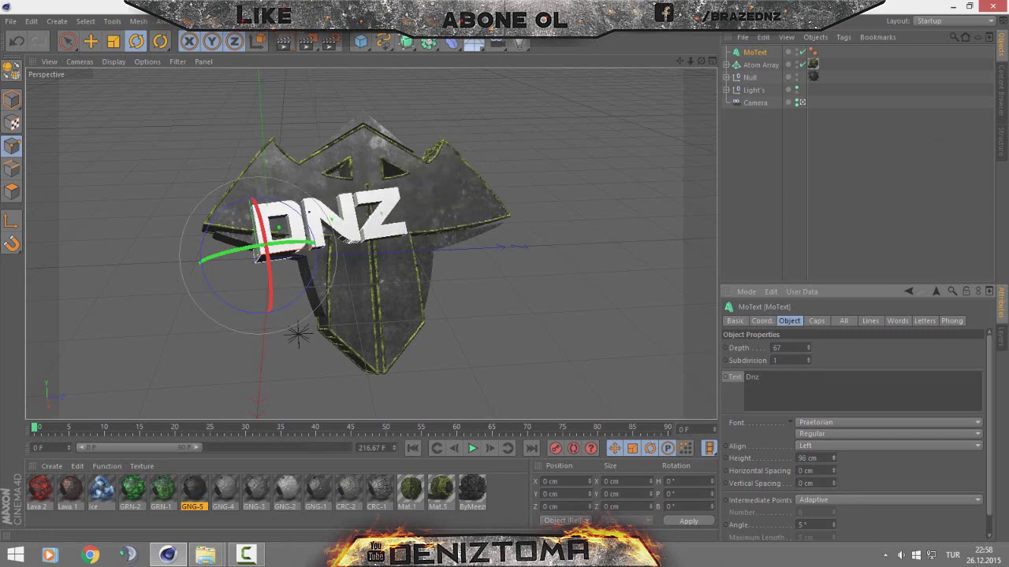
{"action": "left_click", "coordinate": [89, 40]}
{"action": "left_click_drag", "start_coordinate": [351, 240], "coordinate": [383, 215]}
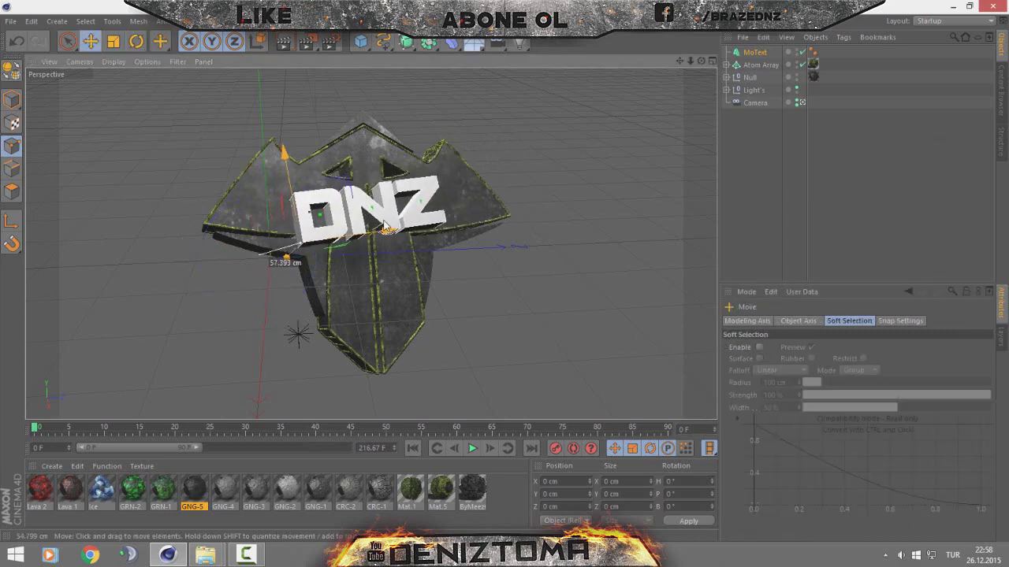
Step: Rotate the DNZ text to face the camera and set Horizontal Spacing to 59 cm
{"action": "left_click", "coordinate": [137, 41]}
{"action": "left_click_drag", "start_coordinate": [314, 180], "coordinate": [311, 189]}
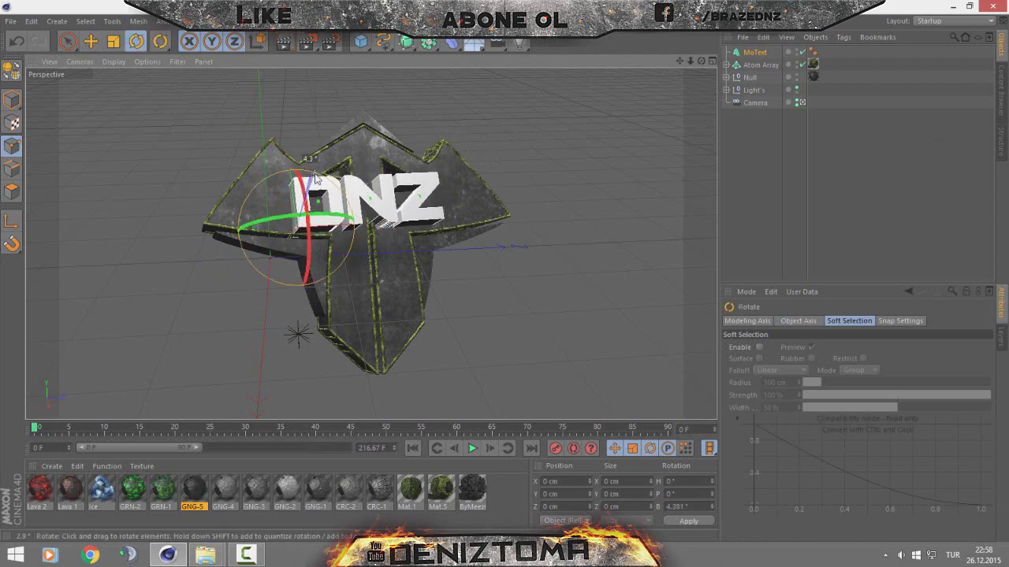
{"action": "left_click", "coordinate": [804, 52]}
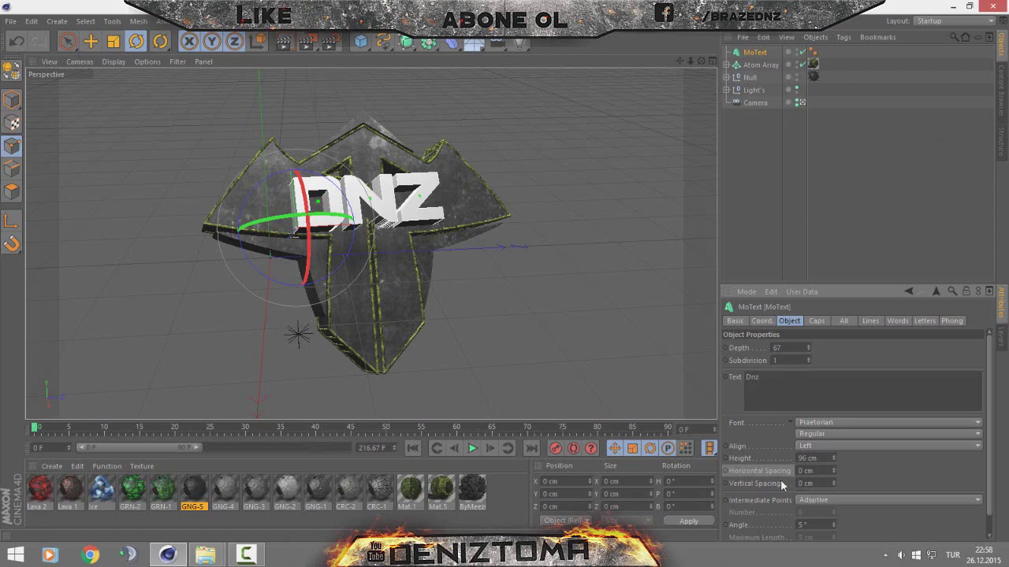
{"action": "mouse_move", "coordinate": [833, 470]}
{"action": "left_mouse_down"}
{"action": "mouse_move", "coordinate": [867, 470]}
{"action": "mouse_move", "coordinate": [256, 345]}
{"action": "left_mouse_up"}
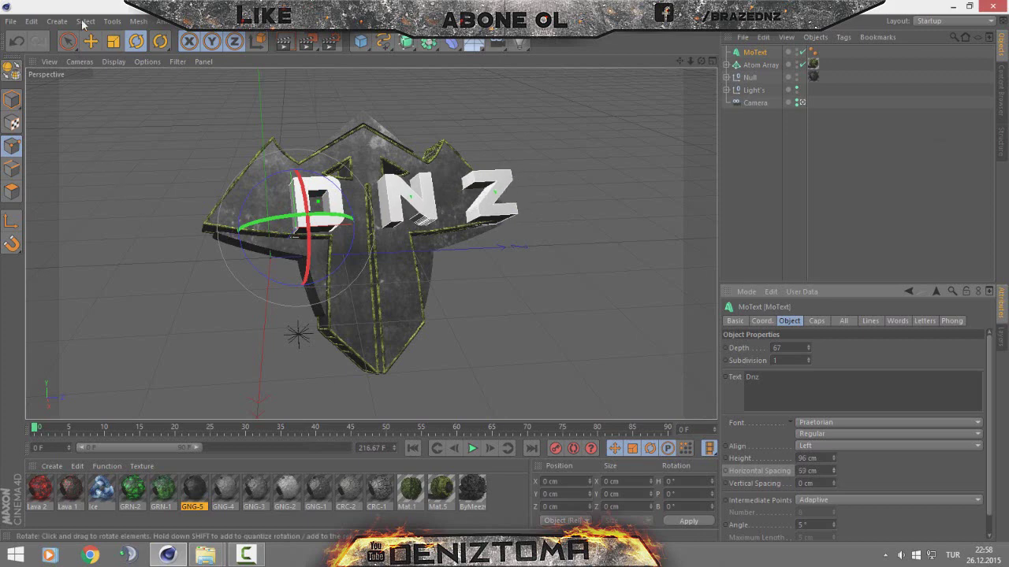
Step: Move the DNZ text left and nudge it so it sits centred on the shield
{"action": "left_click", "coordinate": [90, 41]}
{"action": "left_click_drag", "start_coordinate": [390, 233], "coordinate": [344, 226]}
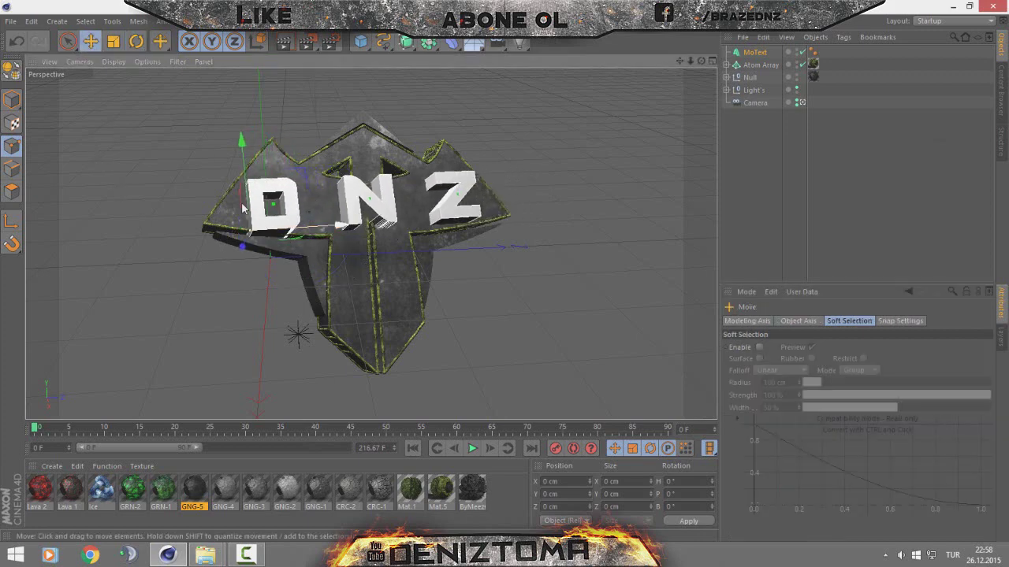
{"action": "left_click_drag", "start_coordinate": [242, 146], "coordinate": [239, 143]}
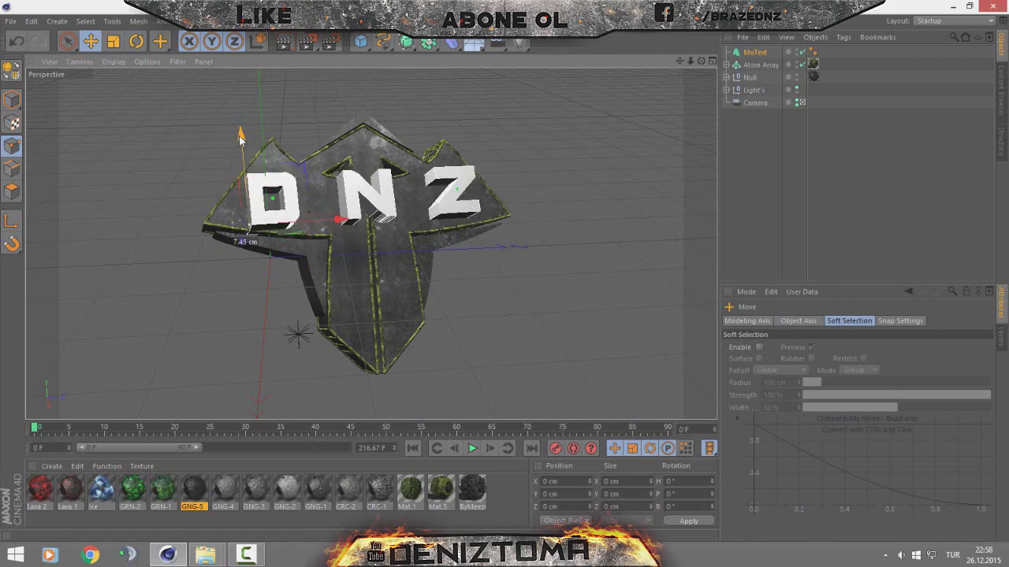
{"action": "left_click", "coordinate": [933, 185]}
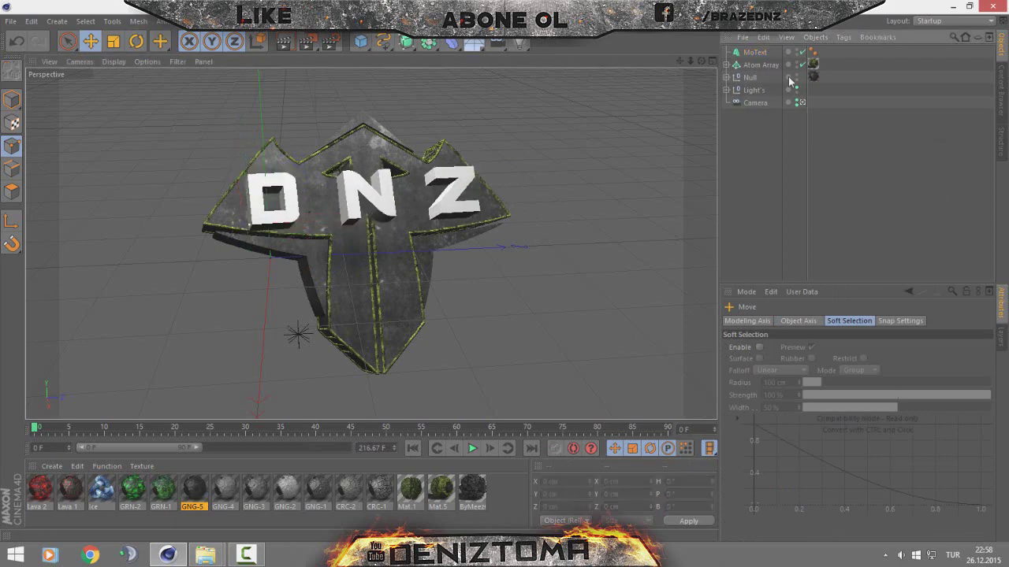
{"action": "left_click", "coordinate": [754, 52]}
Step: Give the MoText Fillet Caps on Start and End, each with 2 steps and 3 cm radius
{"action": "left_click", "coordinate": [816, 322]}
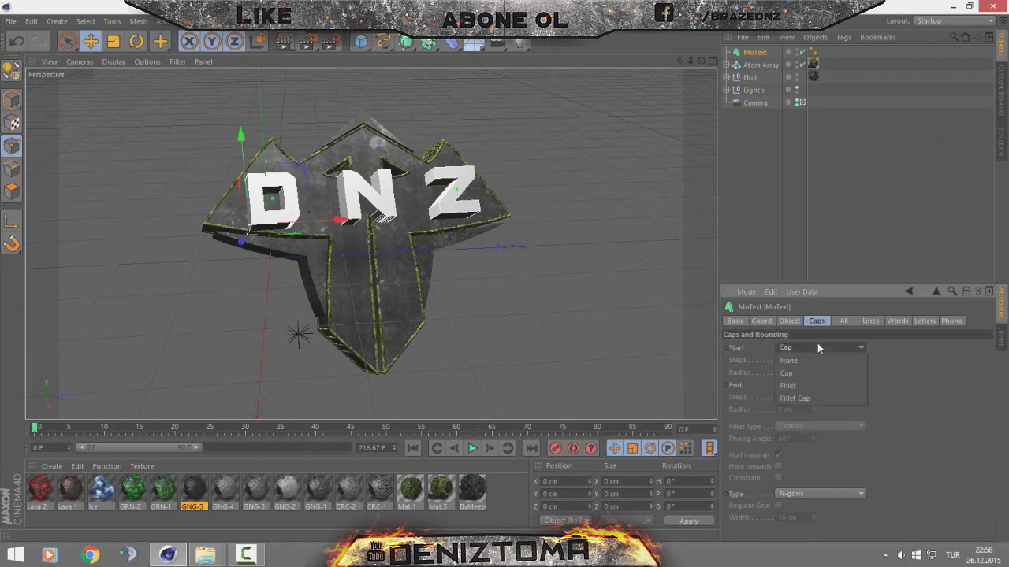
{"action": "left_click", "coordinate": [817, 346]}
{"action": "left_click", "coordinate": [807, 399]}
{"action": "left_click", "coordinate": [815, 386]}
{"action": "left_click", "coordinate": [824, 436]}
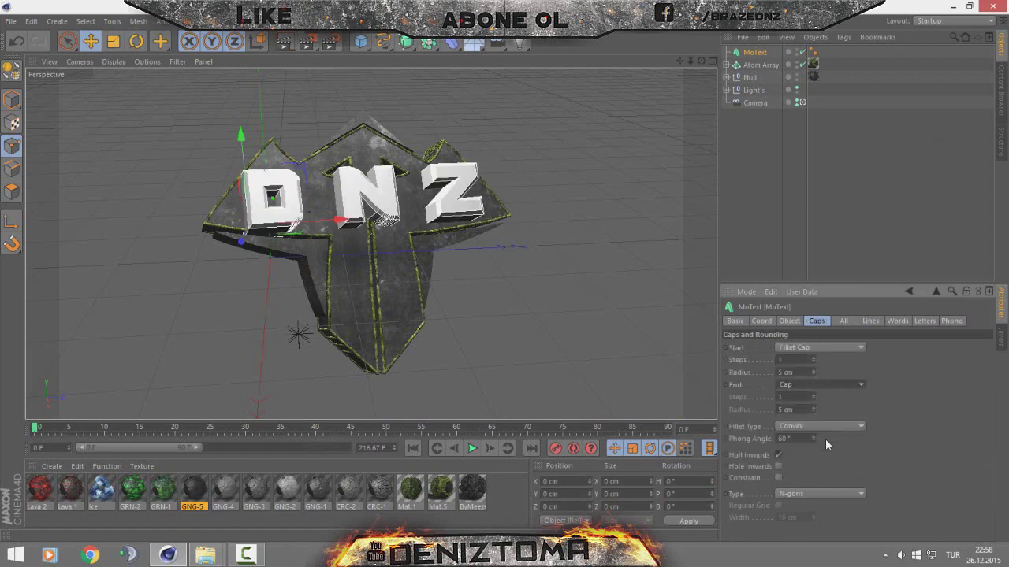
{"action": "left_click", "coordinate": [793, 360]}
{"action": "type", "text": "2"}
{"action": "key", "text": "Tab"}
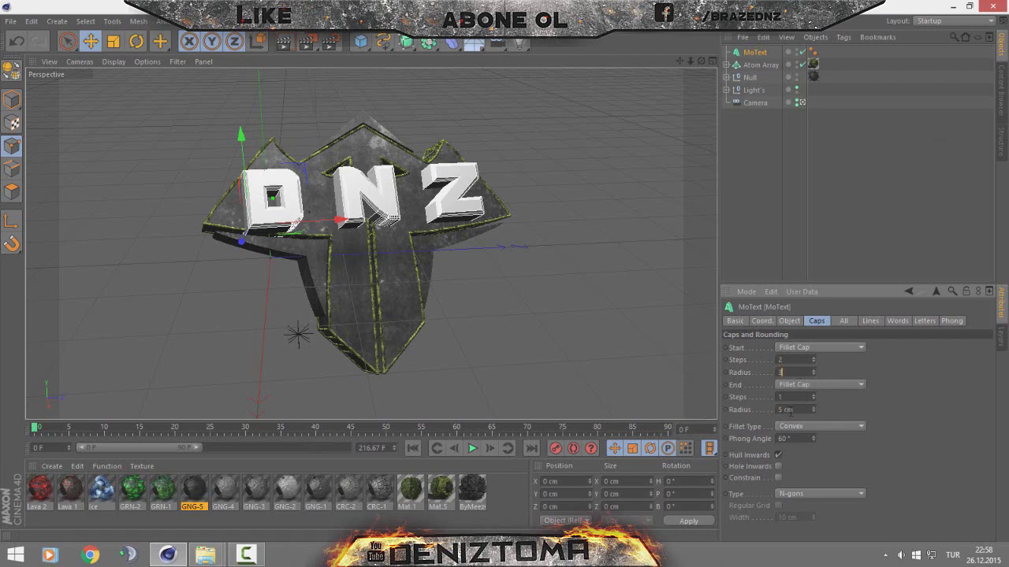
{"action": "key", "text": "Return"}
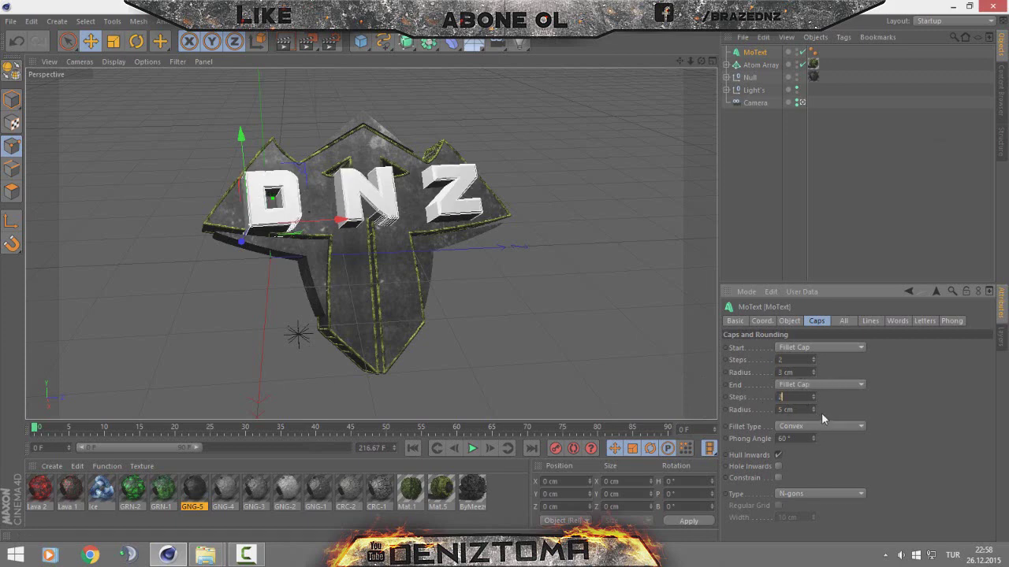
{"action": "key", "text": "Tab"}
{"action": "type", "text": "3"}
{"action": "key", "text": "Return"}
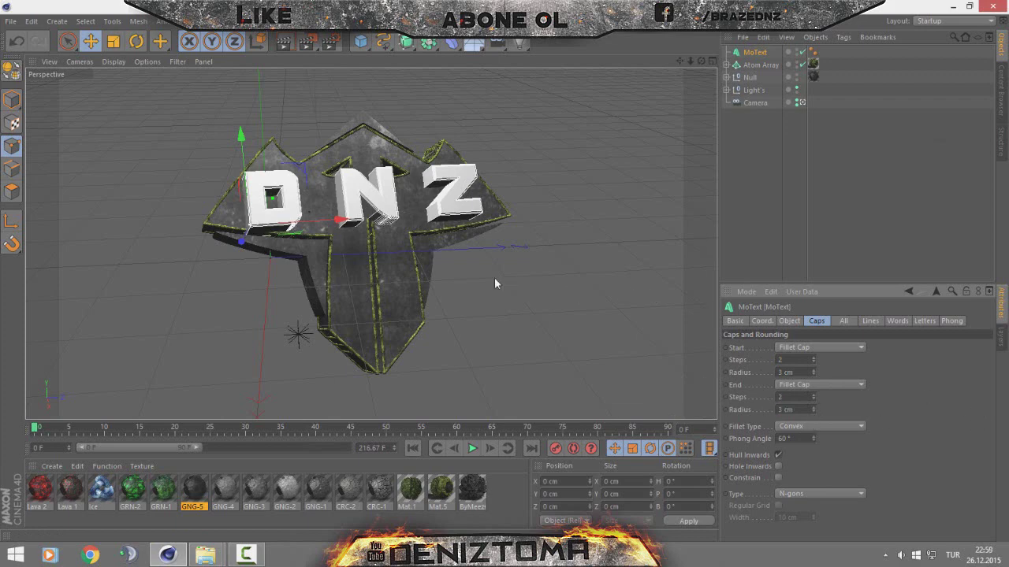
{"action": "left_click", "coordinate": [772, 191]}
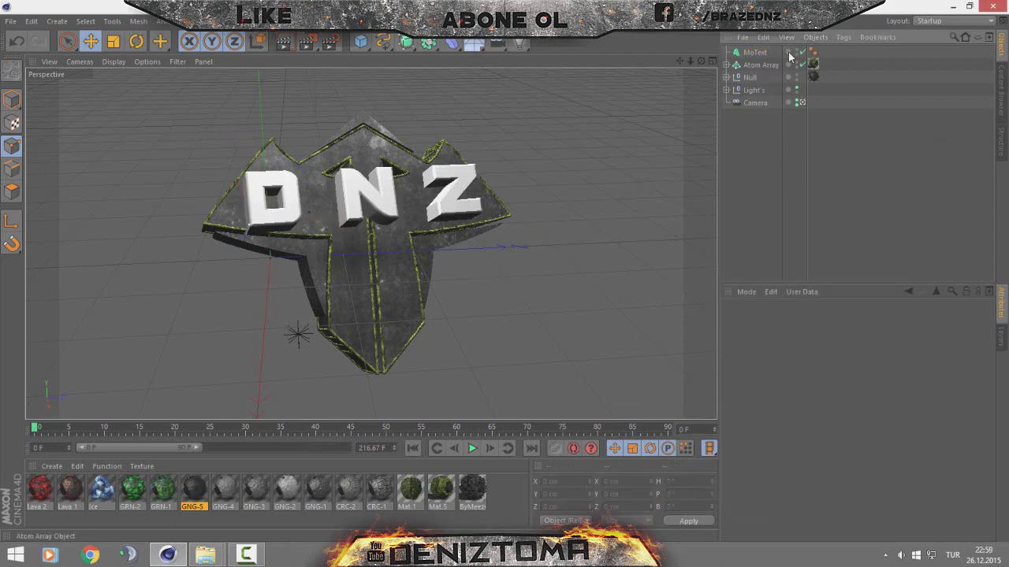
Step: Duplicate the DNZ MoText and place the copy inside a new Atom Array
{"action": "left_click", "coordinate": [758, 52]}
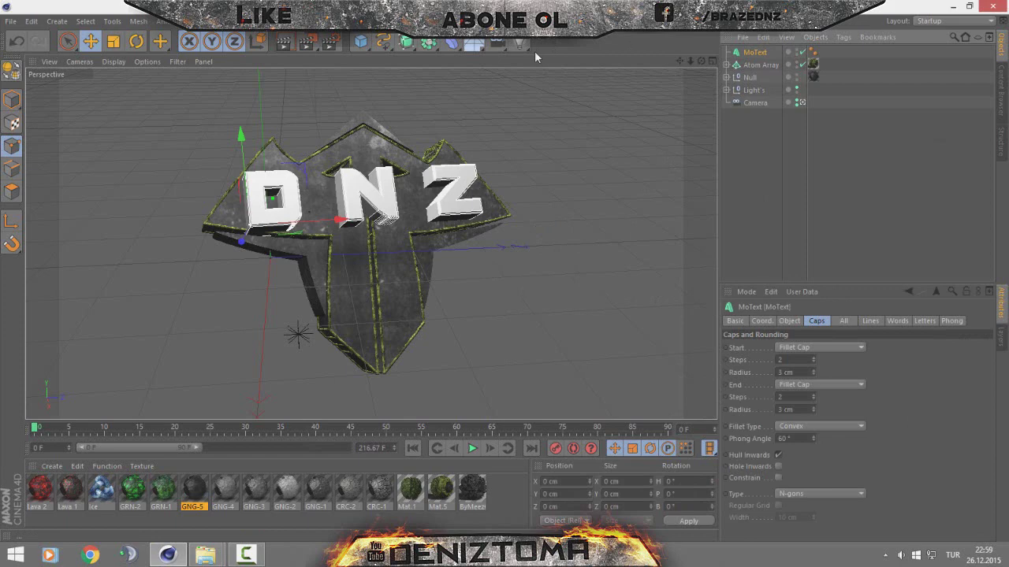
{"action": "key", "text": "ctrl+c"}
{"action": "key", "text": "ctrl+v"}
{"action": "left_click", "coordinate": [428, 41]}
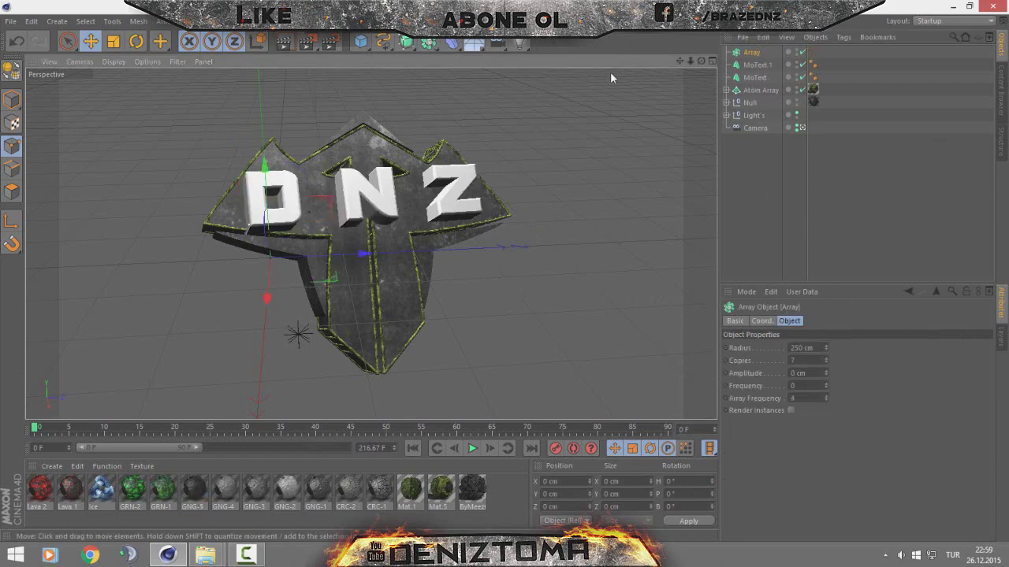
{"action": "key", "text": "Delete"}
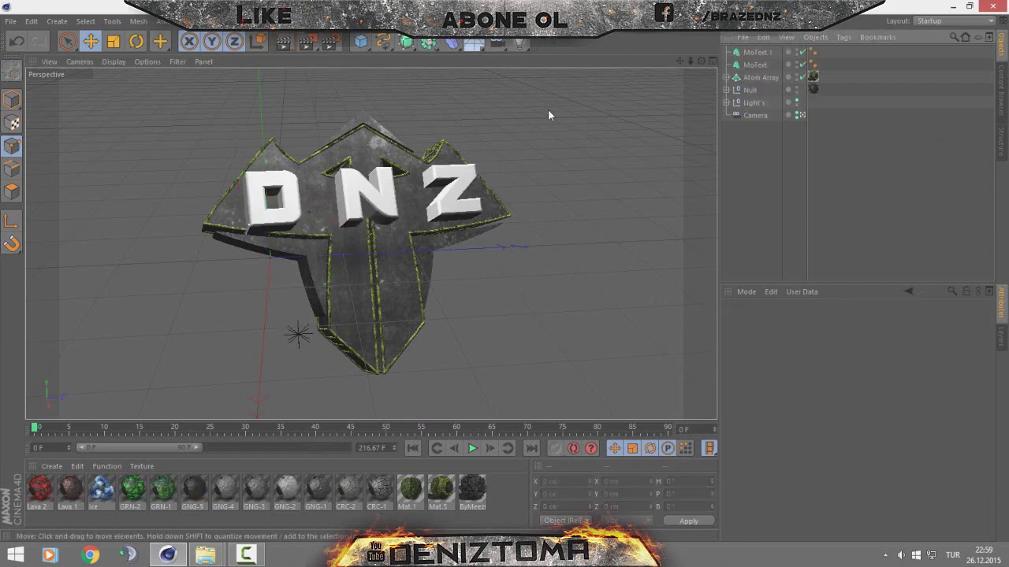
{"action": "left_click", "coordinate": [428, 41]}
{"action": "left_click", "coordinate": [587, 62]}
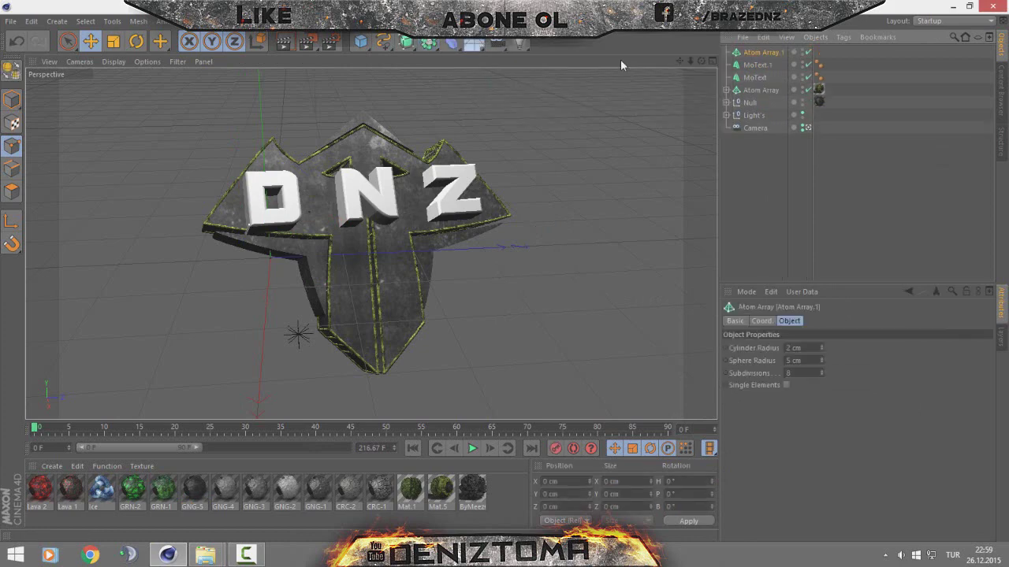
{"action": "left_click_drag", "start_coordinate": [747, 69], "coordinate": [744, 56]}
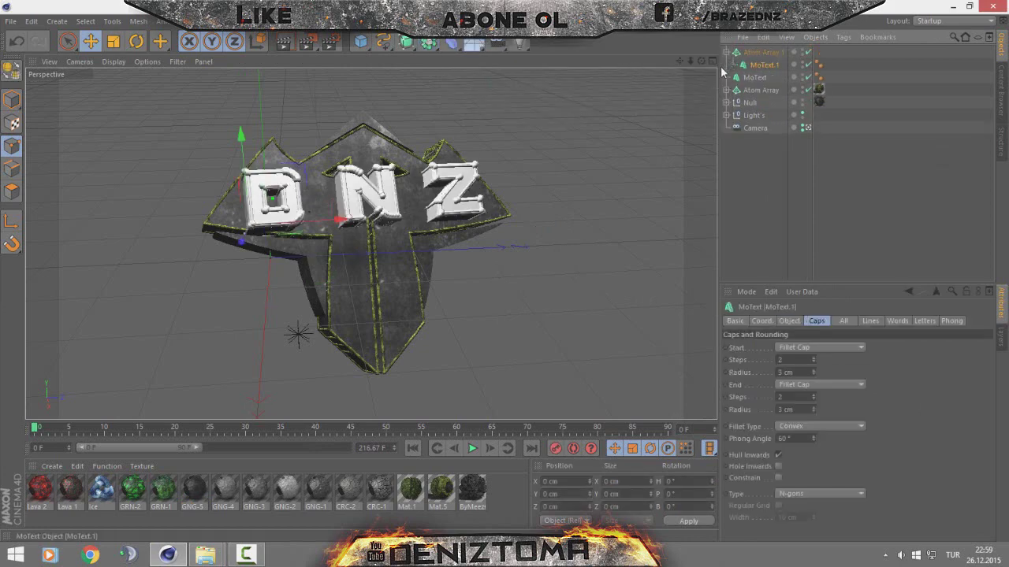
{"action": "left_click", "coordinate": [726, 52]}
{"action": "left_click", "coordinate": [761, 52]}
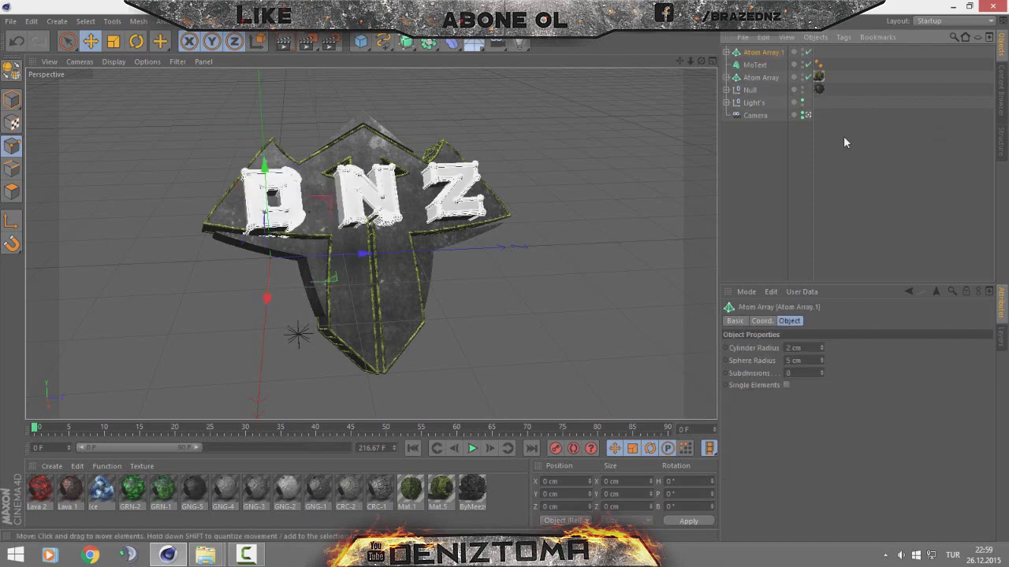
Step: Set the Atom Array's cylinder and sphere radii to about 0.99 cm
{"action": "double_click", "coordinate": [788, 348]}
{"action": "type", "text": "1"}
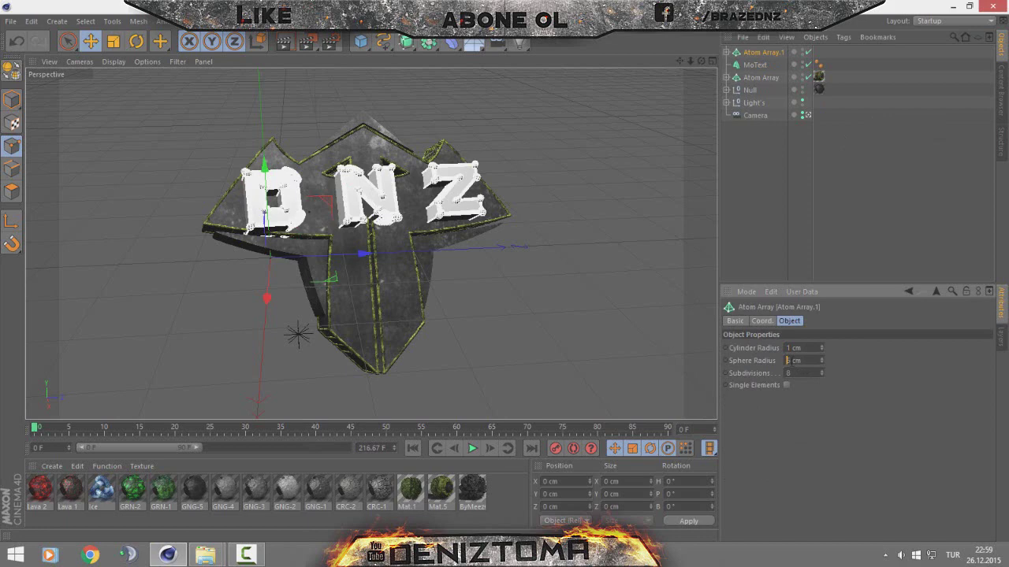
{"action": "key", "text": "Tab"}
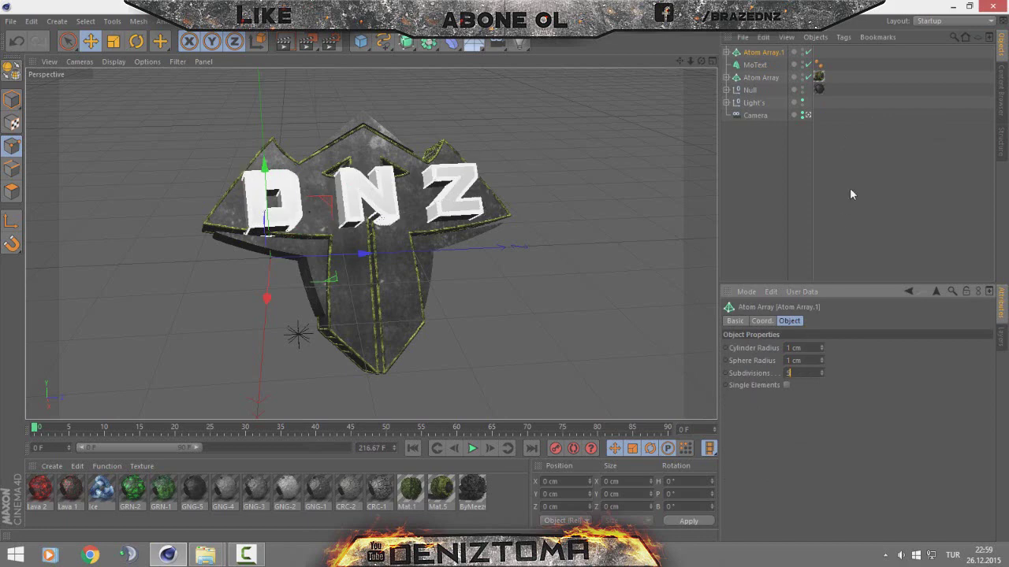
{"action": "left_click", "coordinate": [867, 136]}
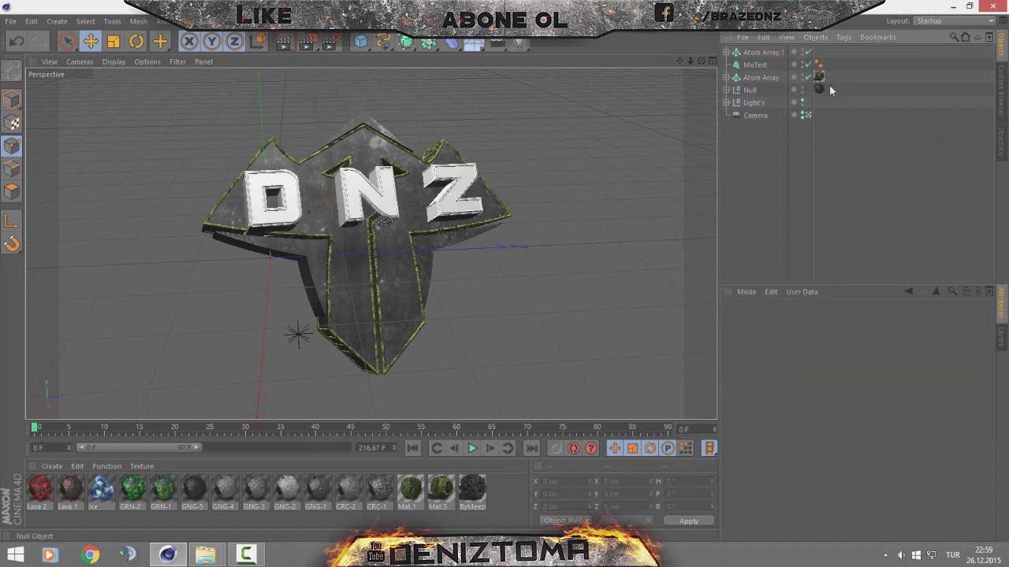
{"action": "left_click", "coordinate": [761, 52]}
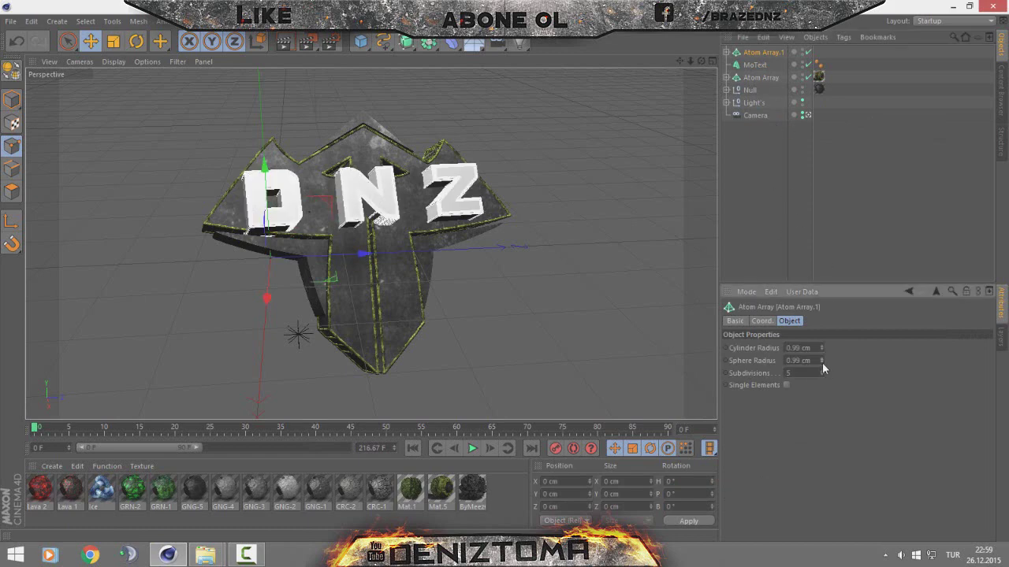
{"action": "left_click_drag", "start_coordinate": [821, 354], "coordinate": [805, 353]}
{"action": "left_click", "coordinate": [840, 181]}
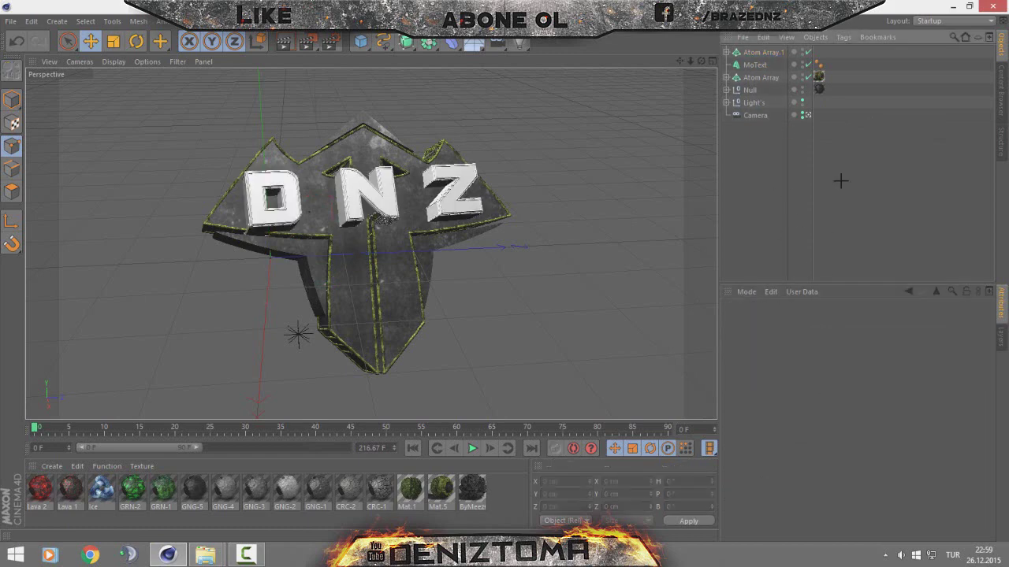
Step: Apply the green Mat.5 to Atom Array.1 with Cubic projection and Seamless enabled
{"action": "left_click", "coordinate": [819, 77]}
{"action": "left_click", "coordinate": [865, 230]}
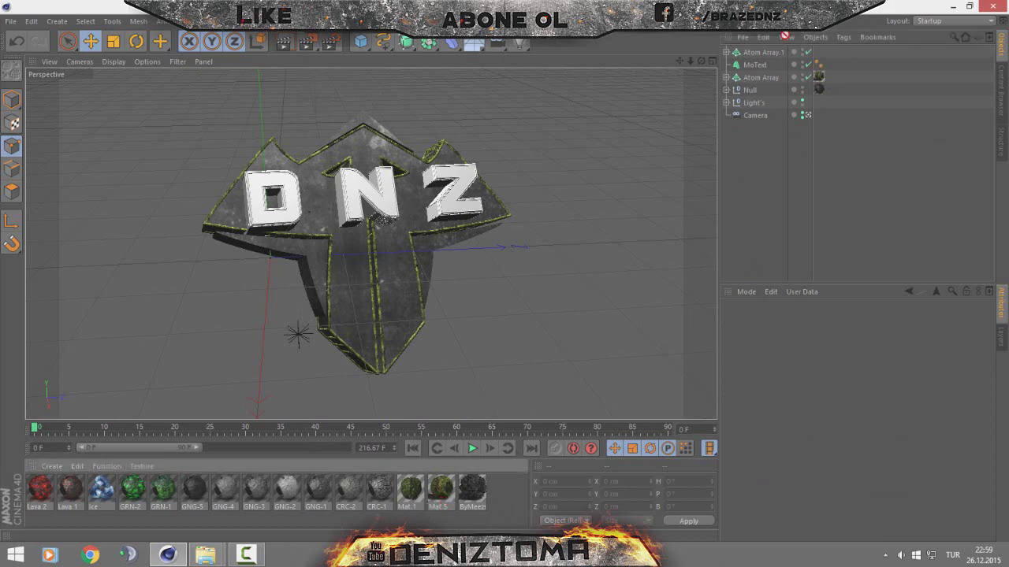
{"action": "left_click_drag", "start_coordinate": [785, 37], "coordinate": [780, 52]}
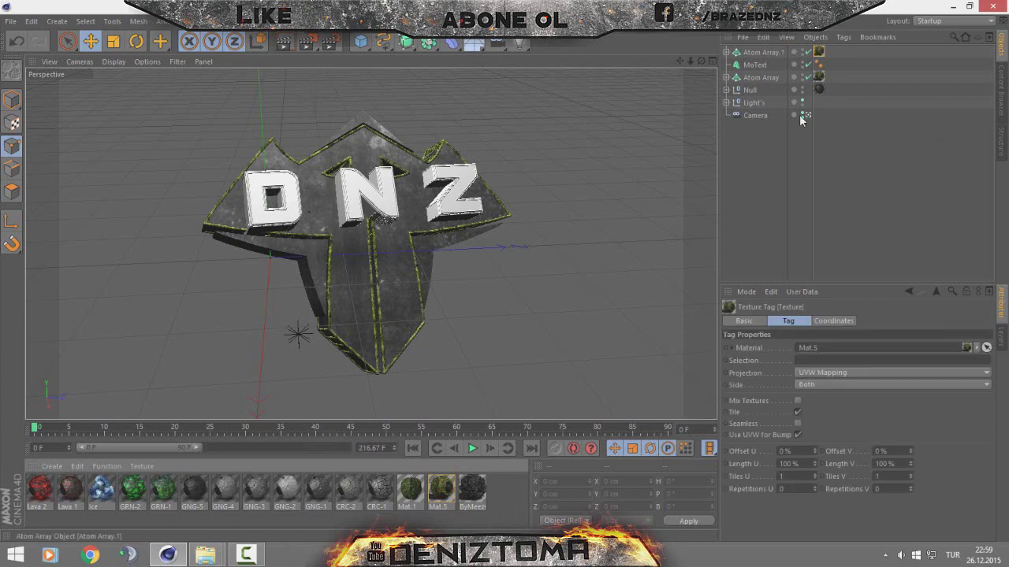
{"action": "left_click", "coordinate": [829, 377]}
{"action": "left_click", "coordinate": [819, 410]}
{"action": "left_click", "coordinate": [797, 424]}
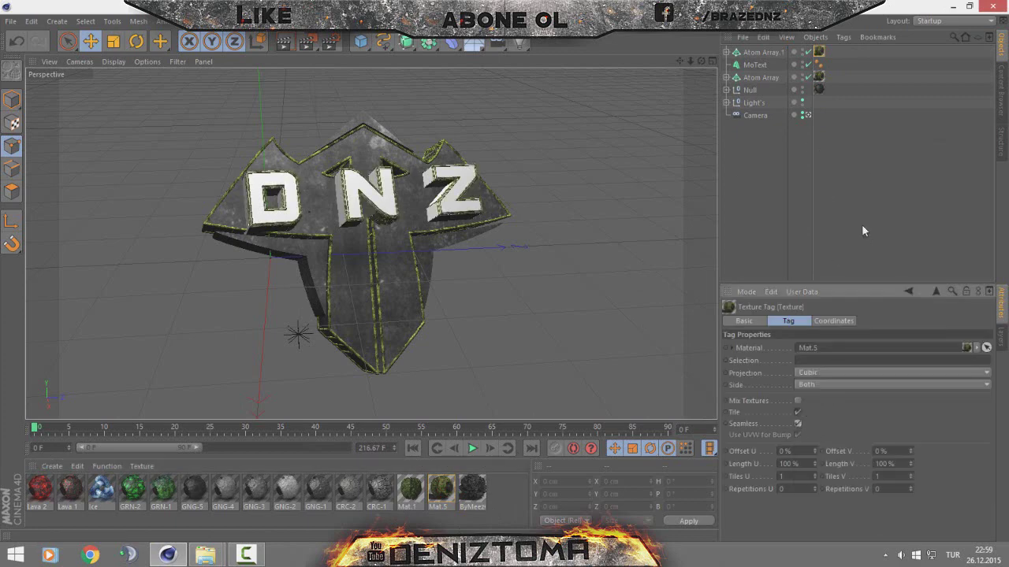
{"action": "left_click", "coordinate": [861, 224]}
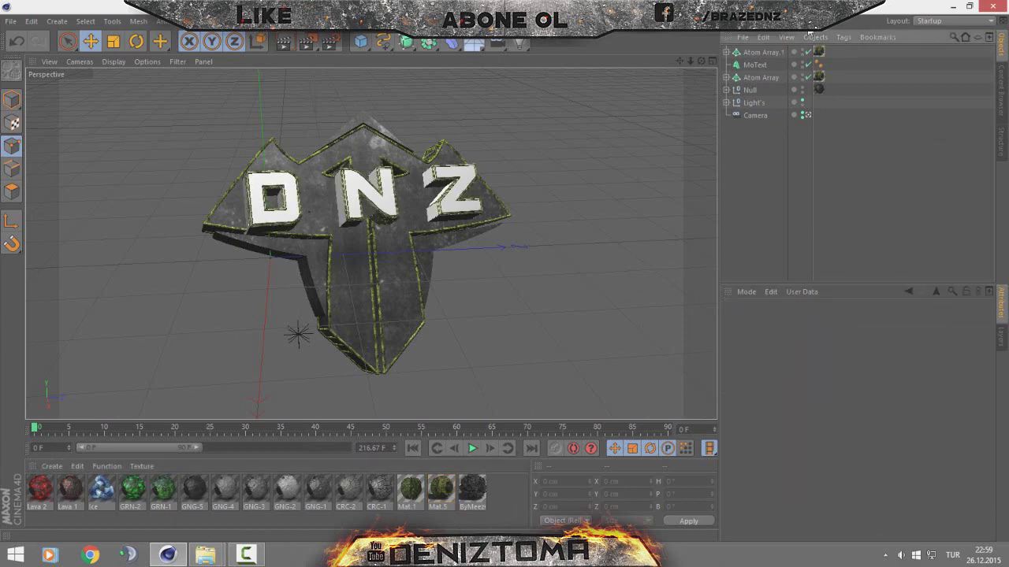
Step: Apply the grey GNG-1 stone material to the DNZ MoText
{"action": "left_click", "coordinate": [314, 493]}
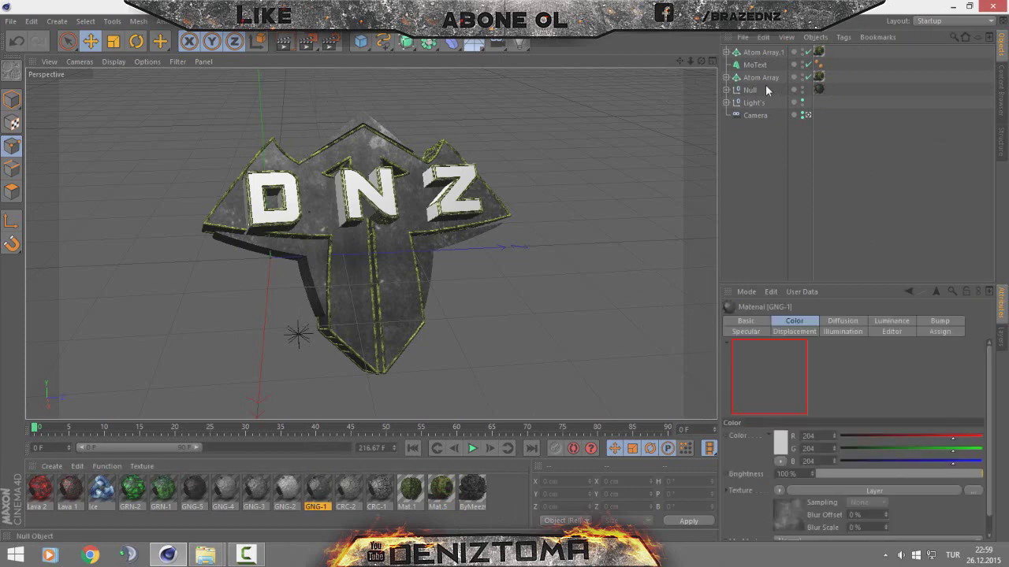
{"action": "left_click_drag", "start_coordinate": [765, 93], "coordinate": [741, 161]}
{"action": "left_click", "coordinate": [741, 162]}
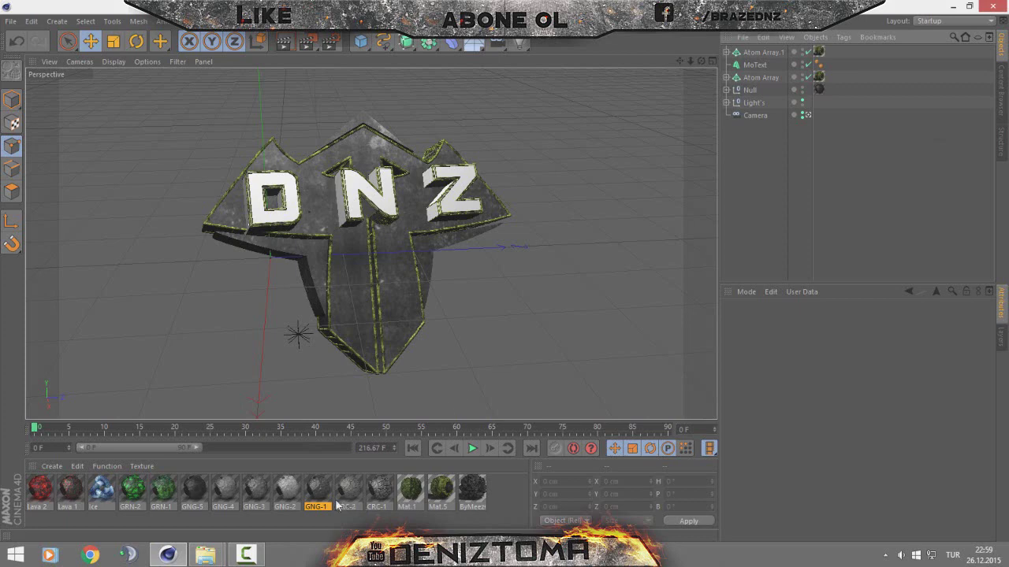
{"action": "left_click_drag", "start_coordinate": [316, 490], "coordinate": [321, 455]}
{"action": "left_click_drag", "start_coordinate": [758, 67], "coordinate": [758, 68]}
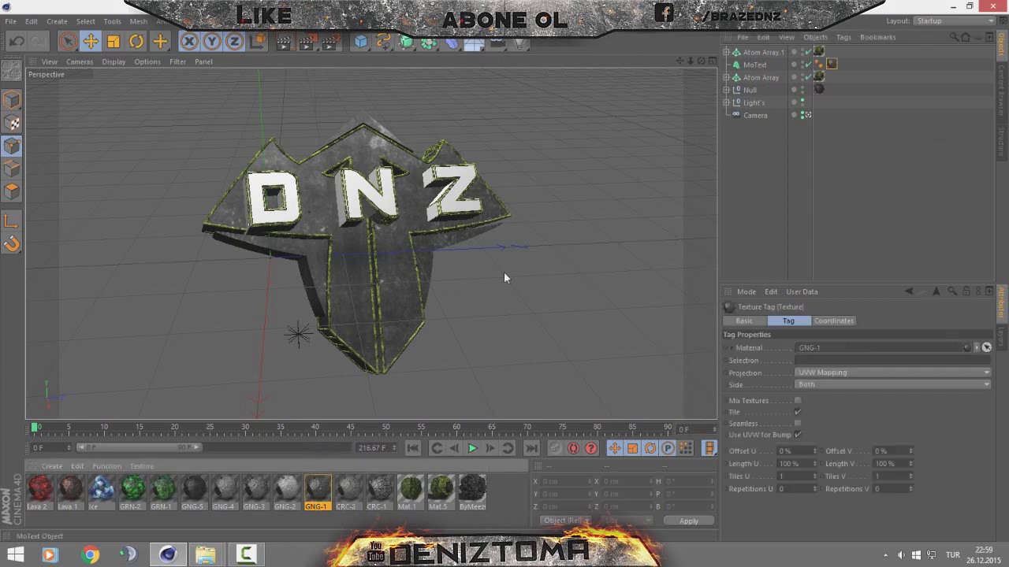
{"action": "left_click", "coordinate": [442, 491]}
{"action": "left_click", "coordinate": [377, 508]}
{"action": "left_click", "coordinate": [101, 527]}
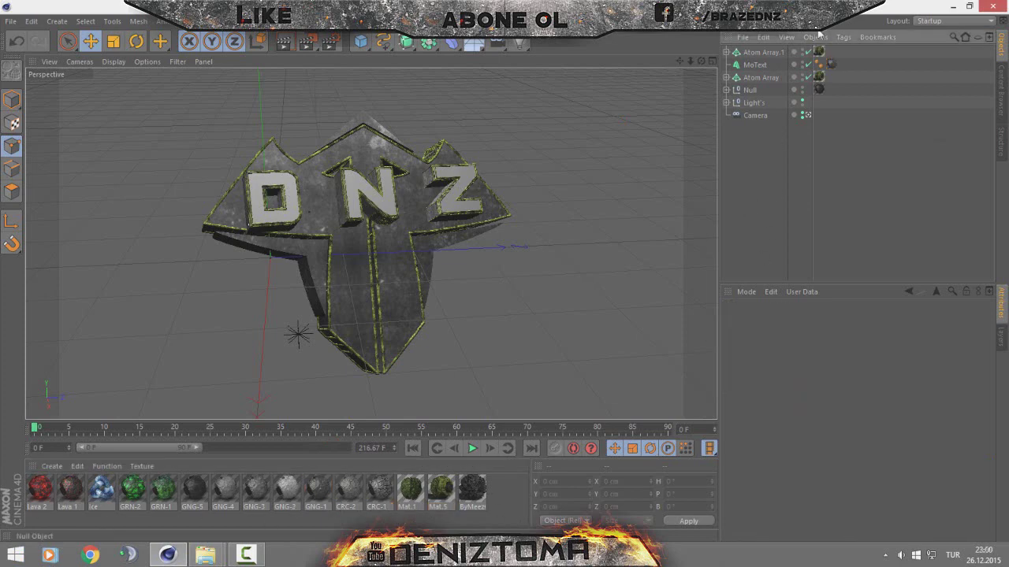
Step: Set the GNG-1 texture tag to Cubic projection with Seamless enabled
{"action": "left_click", "coordinate": [830, 67]}
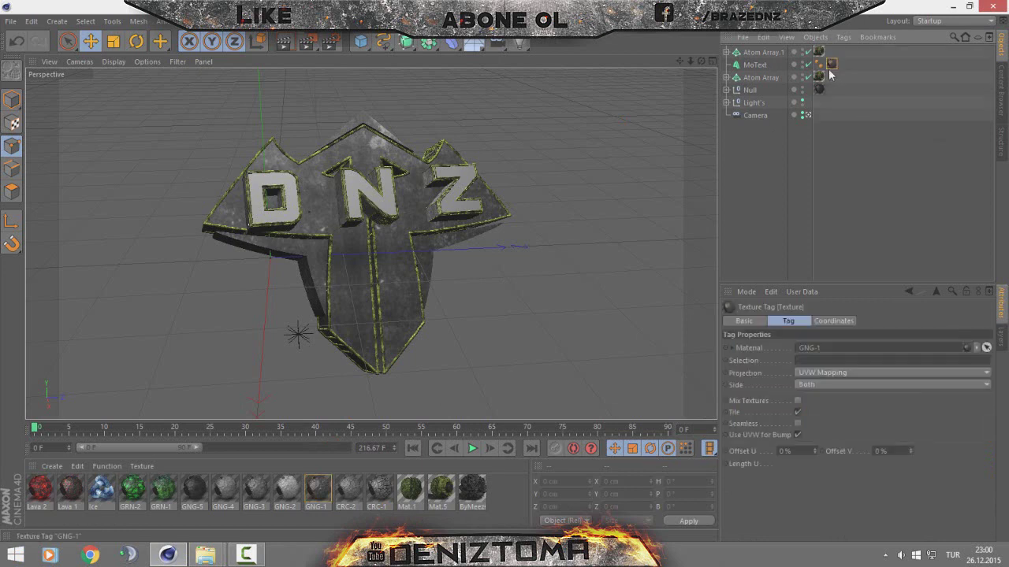
{"action": "left_click", "coordinate": [835, 373]}
{"action": "left_click", "coordinate": [839, 409]}
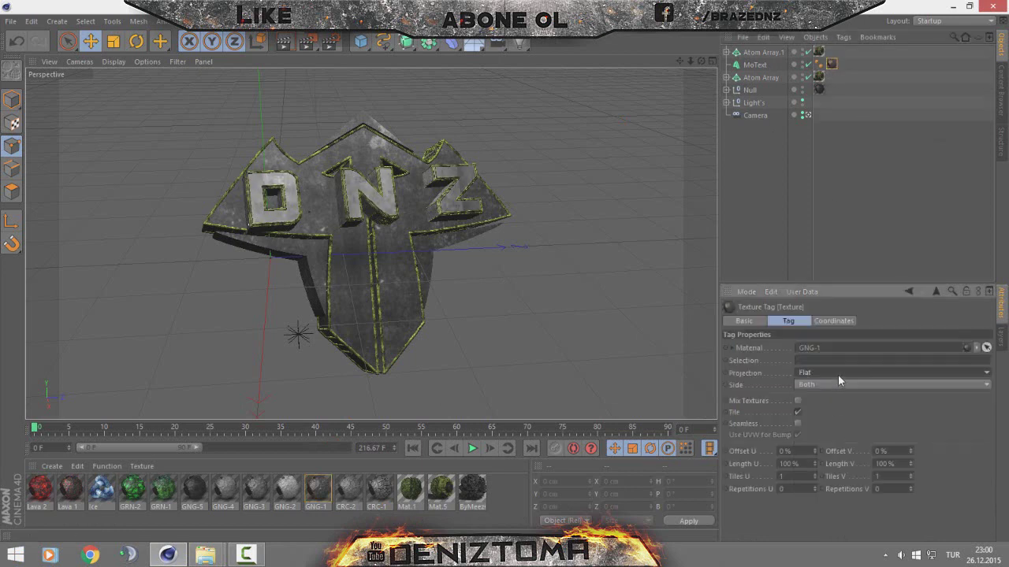
{"action": "left_click", "coordinate": [838, 375]}
{"action": "left_click", "coordinate": [831, 431]}
{"action": "left_click", "coordinate": [797, 424]}
Step: Toggle Seamless off and back on to compare, keeping Cubic projection
{"action": "left_click", "coordinate": [839, 372]}
{"action": "left_click", "coordinate": [839, 371]}
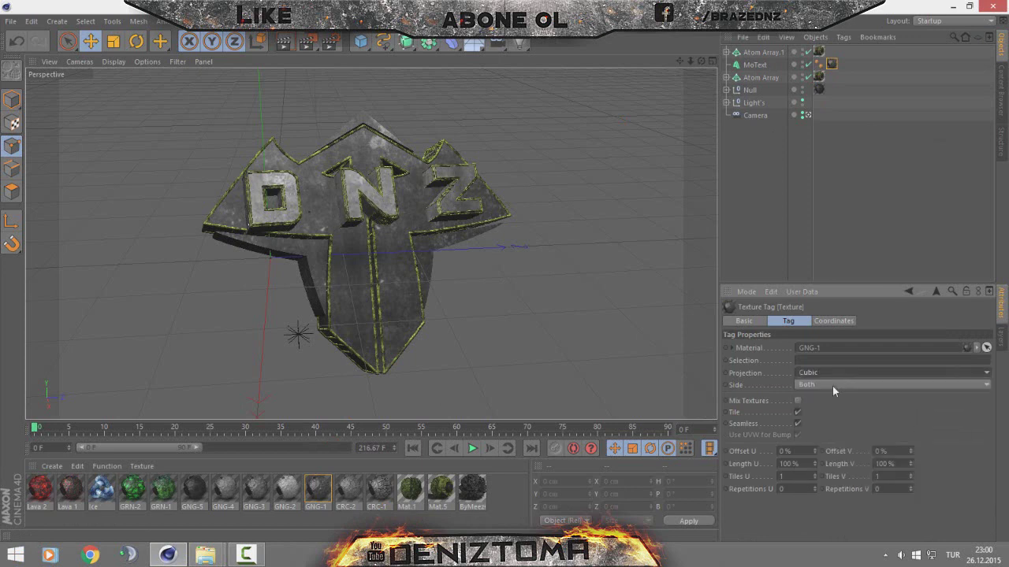
{"action": "left_click", "coordinate": [797, 423]}
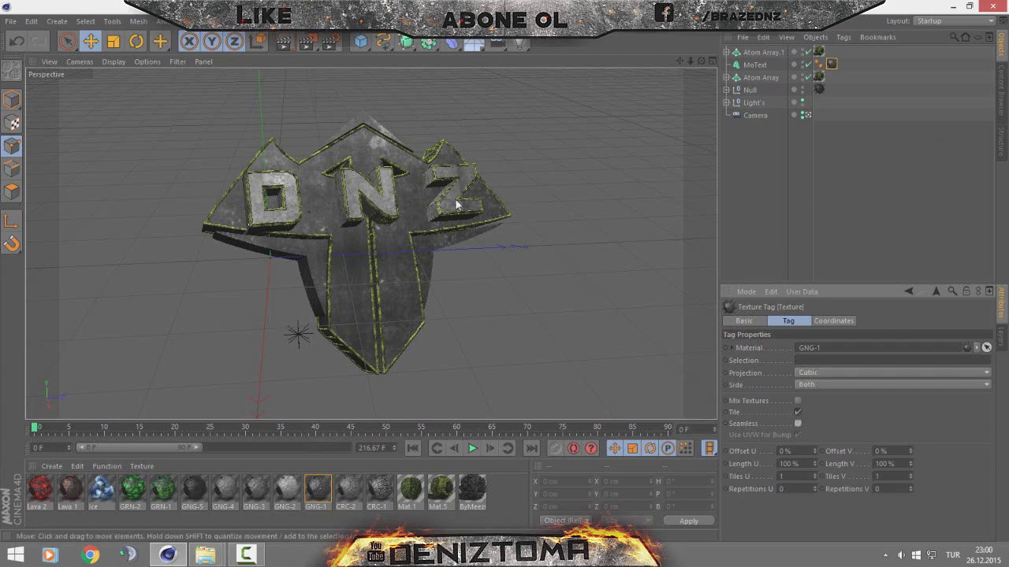
{"action": "left_click", "coordinate": [798, 423]}
{"action": "left_click", "coordinate": [811, 372]}
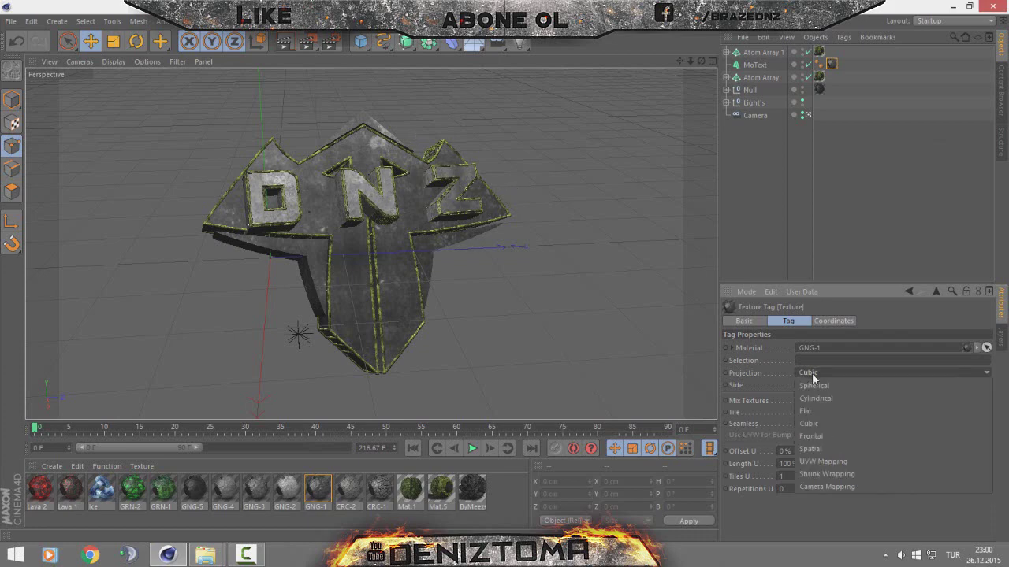
{"action": "key", "text": "Escape"}
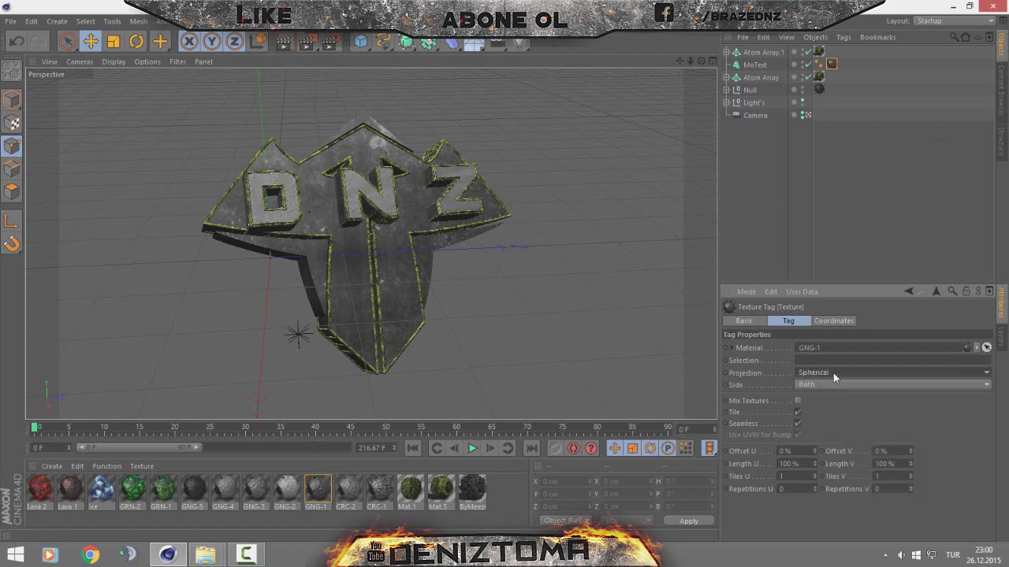
{"action": "left_click", "coordinate": [833, 373]}
{"action": "left_click", "coordinate": [826, 422]}
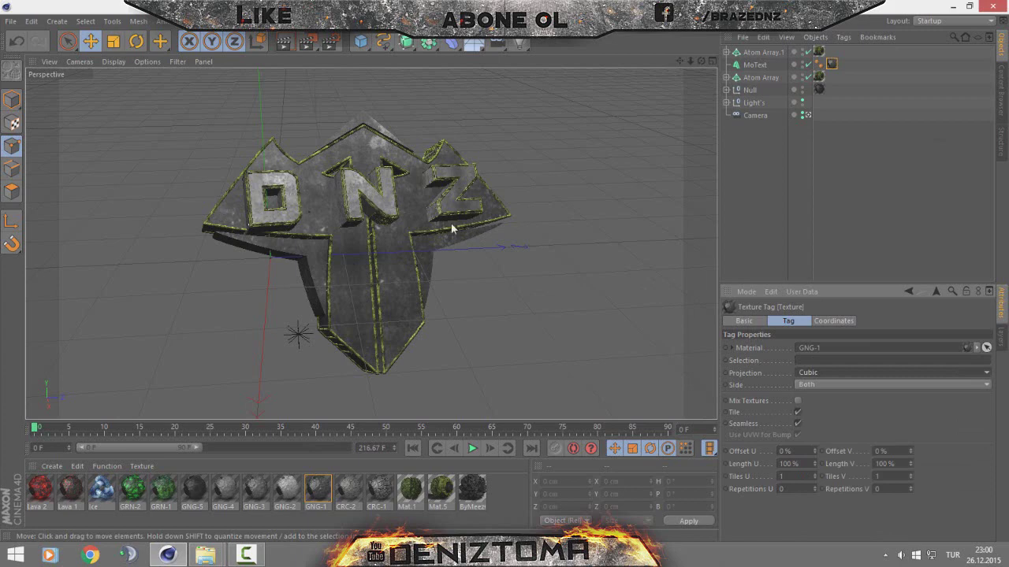
{"action": "left_click", "coordinate": [793, 166]}
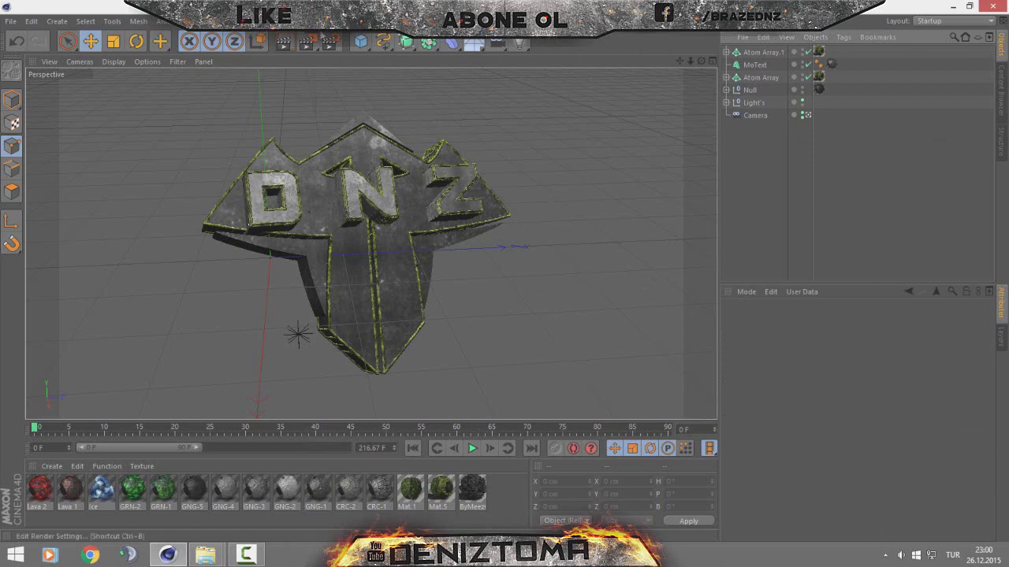
Step: Add a Sphere, discarding a stray Cube, and move it behind the logo's lower left
{"action": "left_click", "coordinate": [370, 45]}
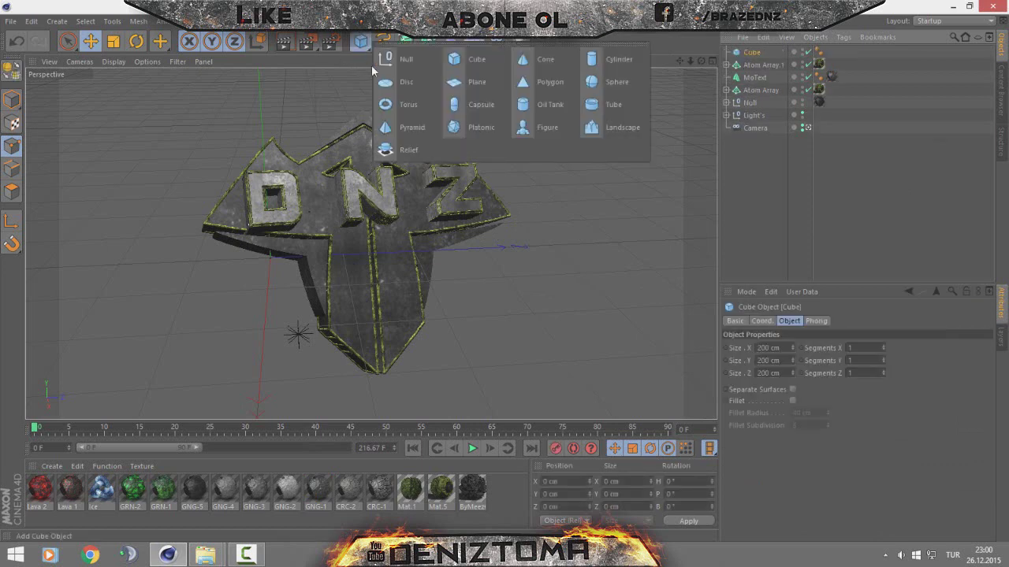
{"action": "left_click", "coordinate": [386, 59]}
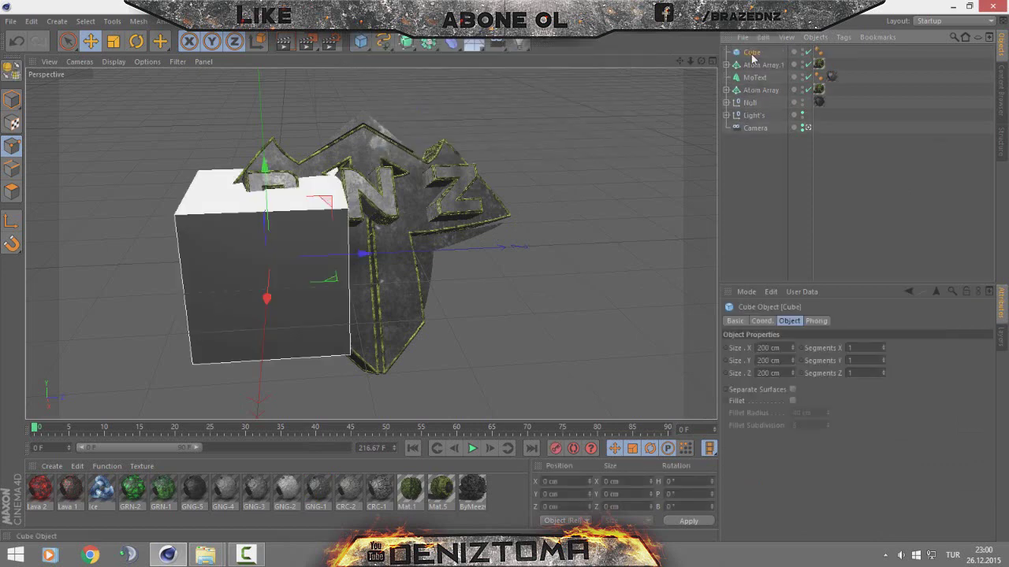
{"action": "key", "text": "Delete"}
{"action": "left_click", "coordinate": [368, 46]}
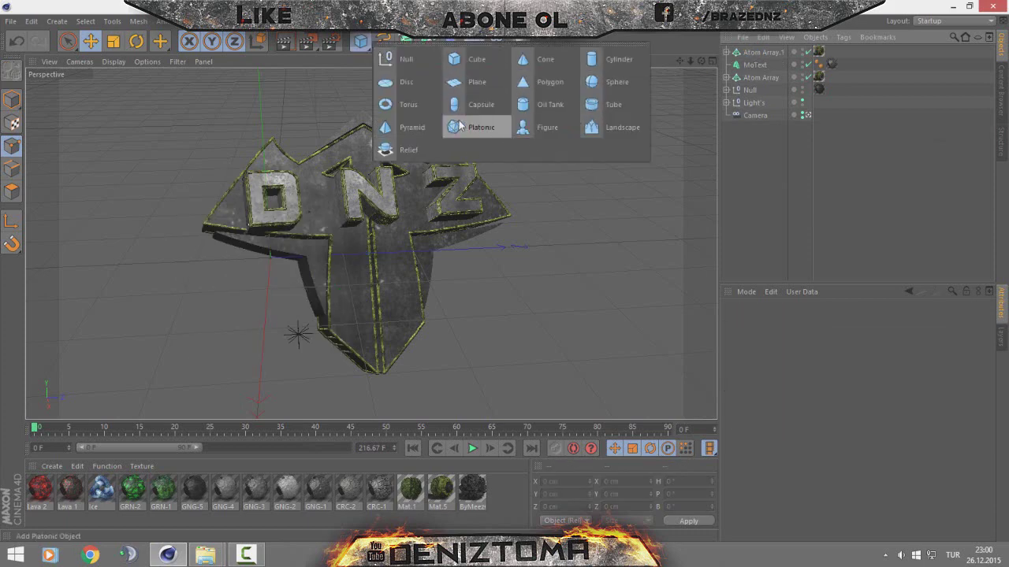
{"action": "left_click", "coordinate": [593, 85]}
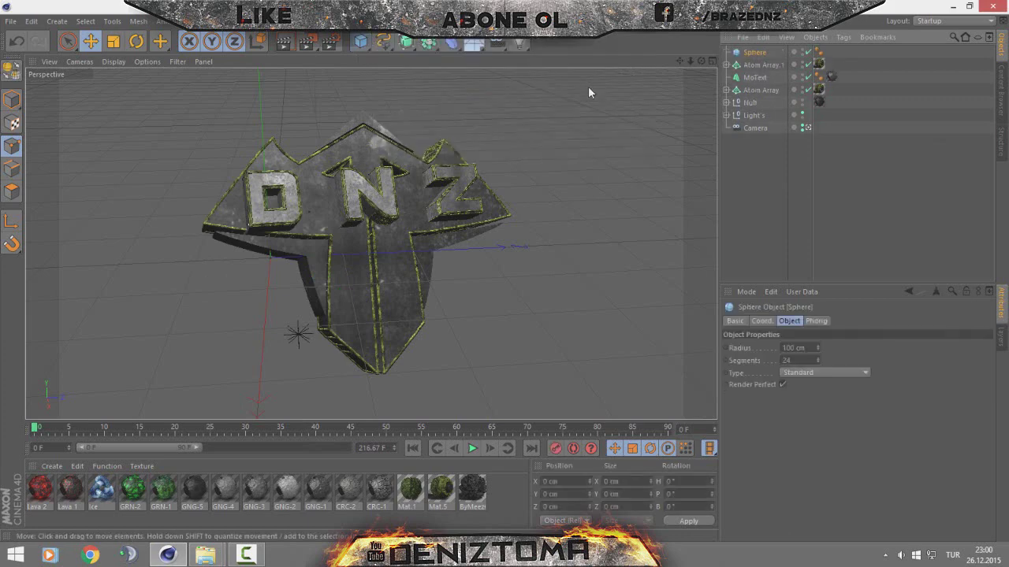
{"action": "mouse_move", "coordinate": [279, 293]}
{"action": "left_mouse_down"}
{"action": "mouse_move", "coordinate": [284, 211]}
{"action": "mouse_move", "coordinate": [303, 299]}
{"action": "mouse_move", "coordinate": [353, 297]}
{"action": "left_mouse_up"}
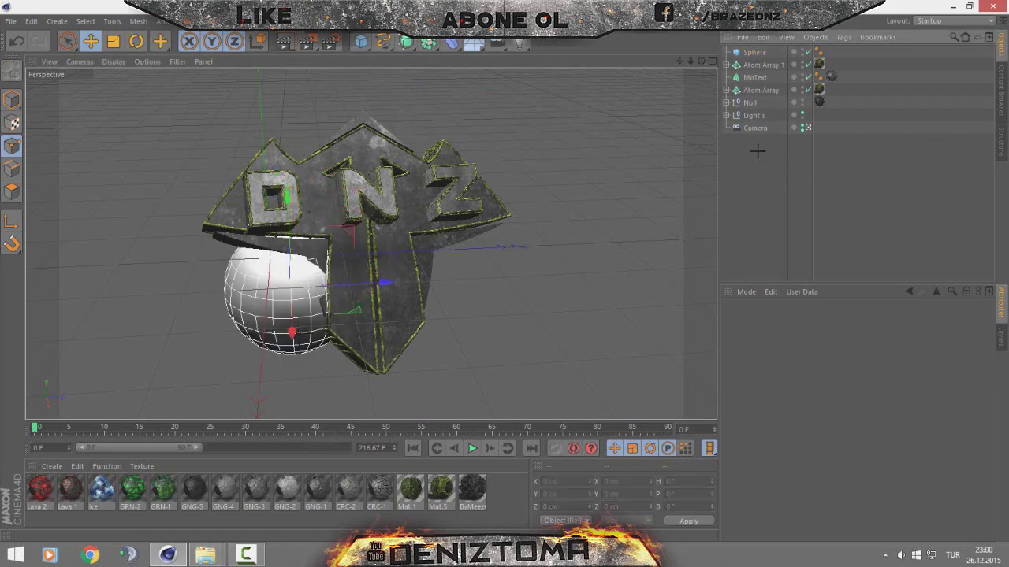
{"action": "left_click", "coordinate": [471, 489]}
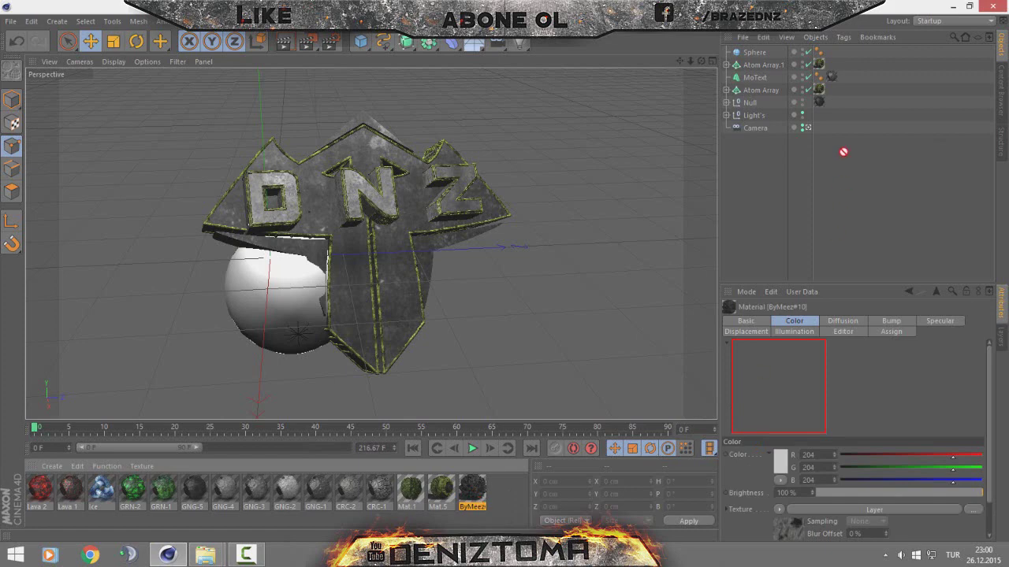
Step: Apply the ByMeez material to the Sphere with Cubic projection and Seamless enabled
{"action": "left_click_drag", "start_coordinate": [472, 488], "coordinate": [758, 54]}
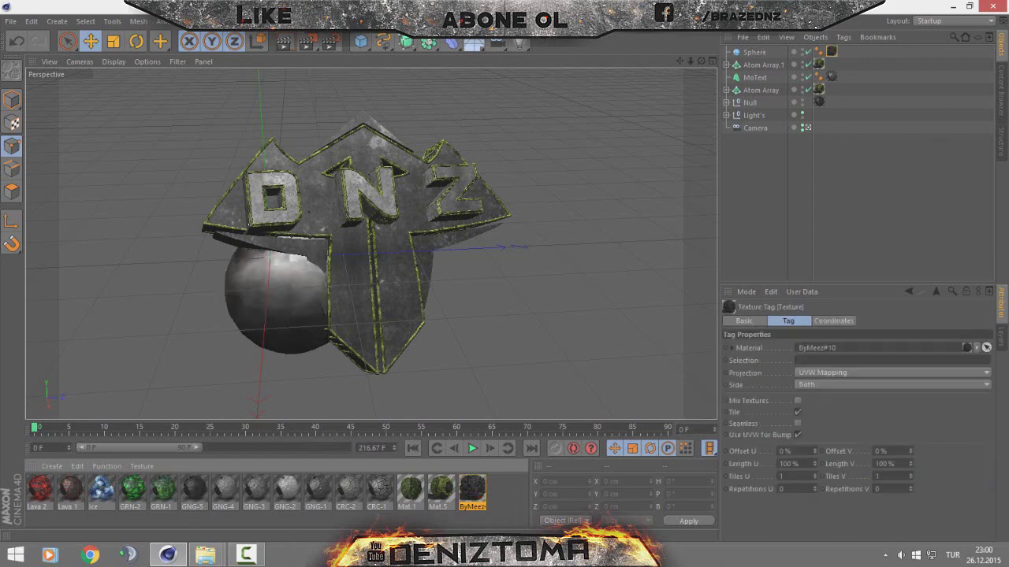
{"action": "left_click", "coordinate": [876, 376]}
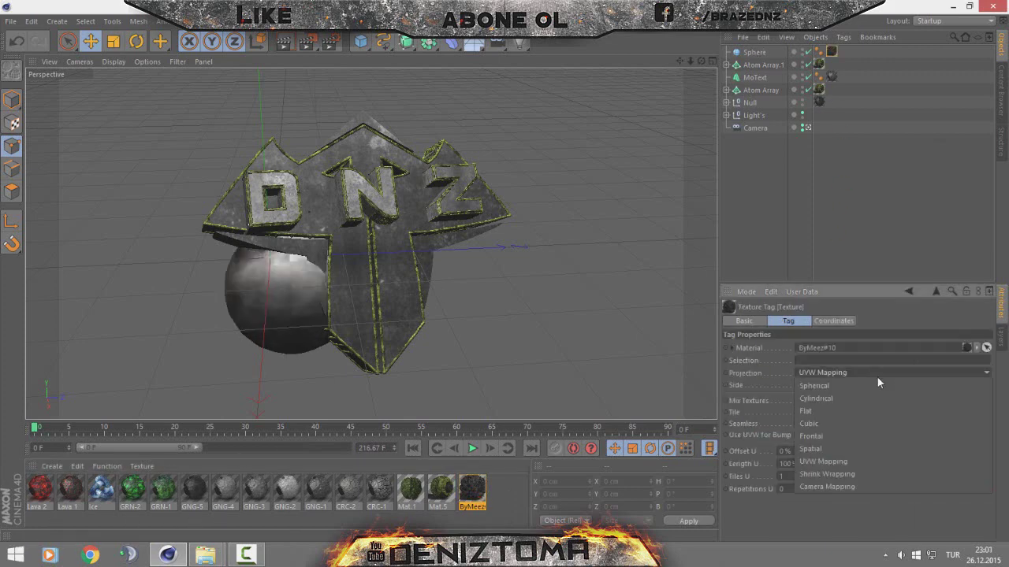
{"action": "left_click", "coordinate": [816, 417]}
{"action": "left_click", "coordinate": [799, 423]}
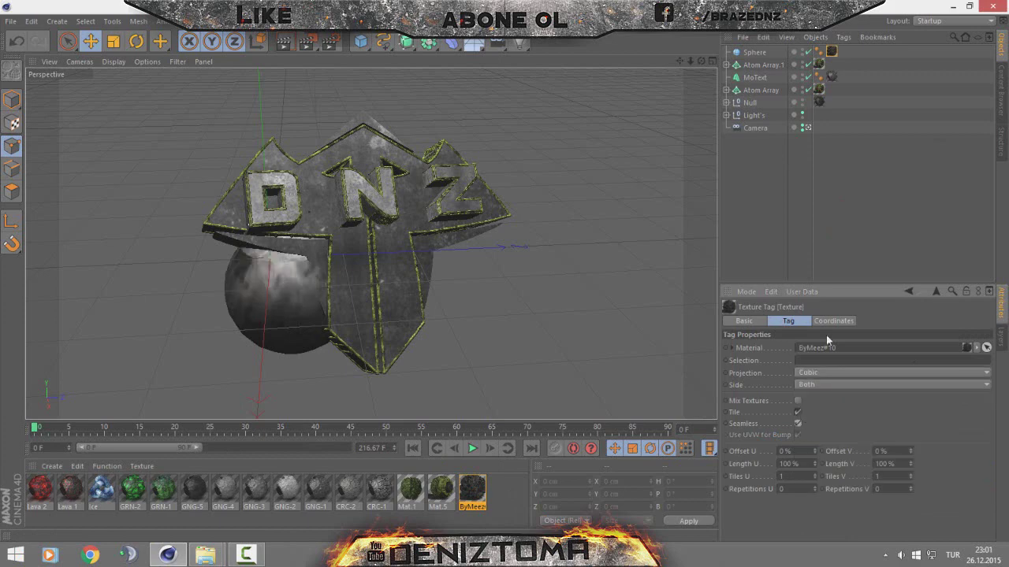
{"action": "left_click", "coordinate": [851, 197]}
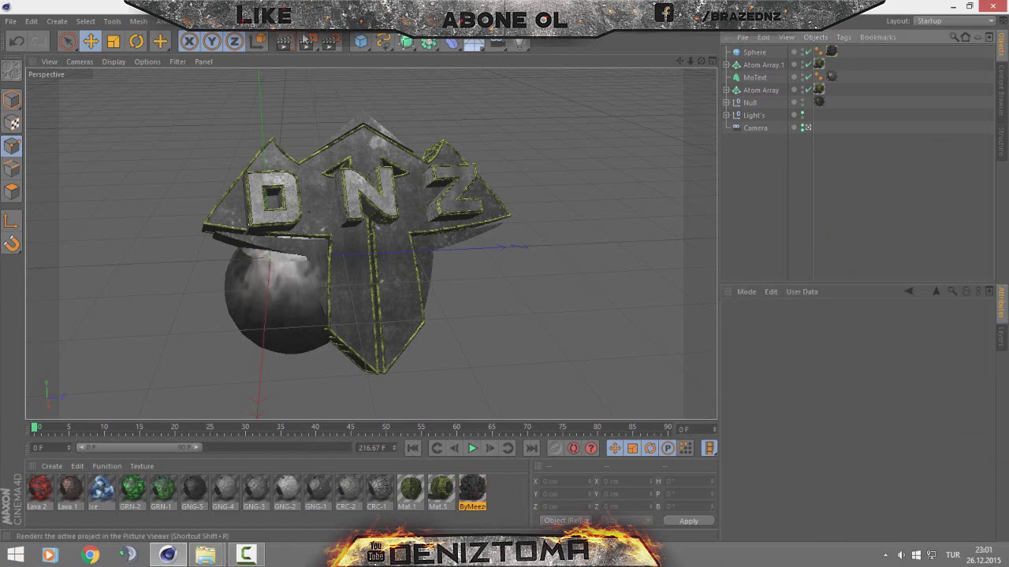
Step: Render a preview region over the textured sphere
{"action": "left_click", "coordinate": [306, 42]}
{"action": "left_click", "coordinate": [402, 60]}
{"action": "left_click_drag", "start_coordinate": [165, 224], "coordinate": [342, 368]}
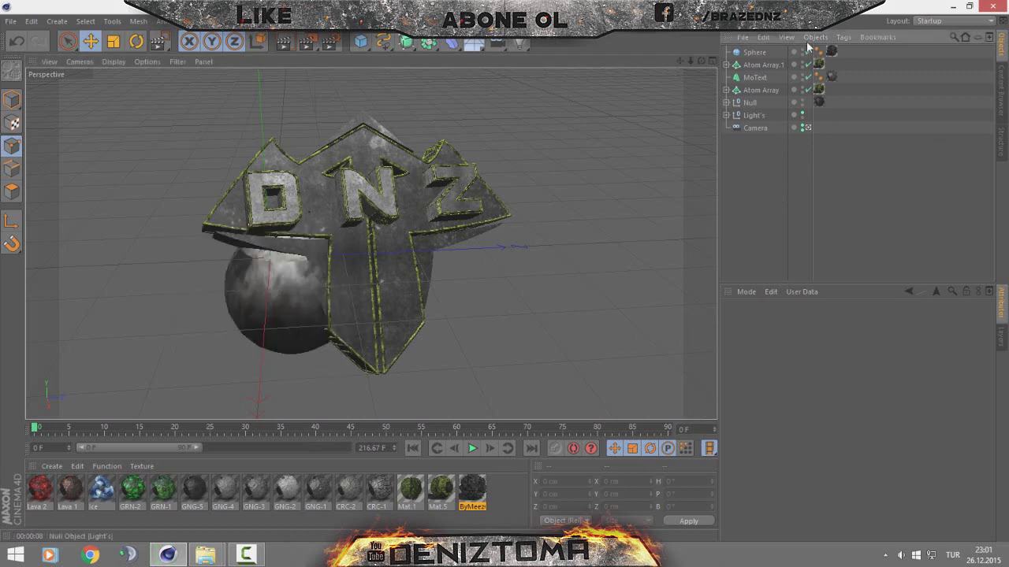
Step: Copy the sphere twice, placing one behind the lower right and one above the DNZ plate
{"action": "left_click", "coordinate": [754, 52]}
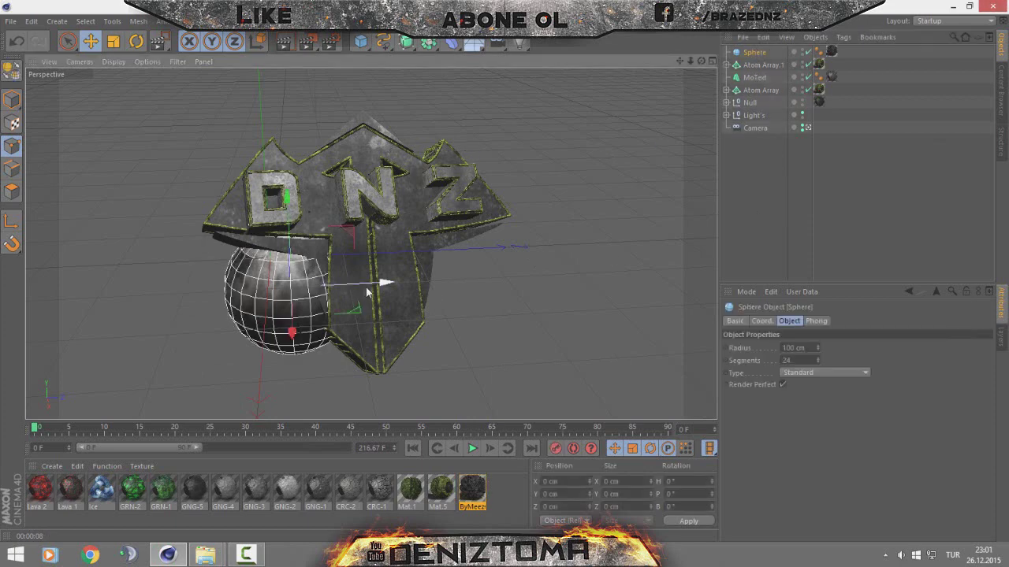
{"action": "left_click_drag", "start_coordinate": [362, 292], "coordinate": [516, 285], "text": "ctrl"}
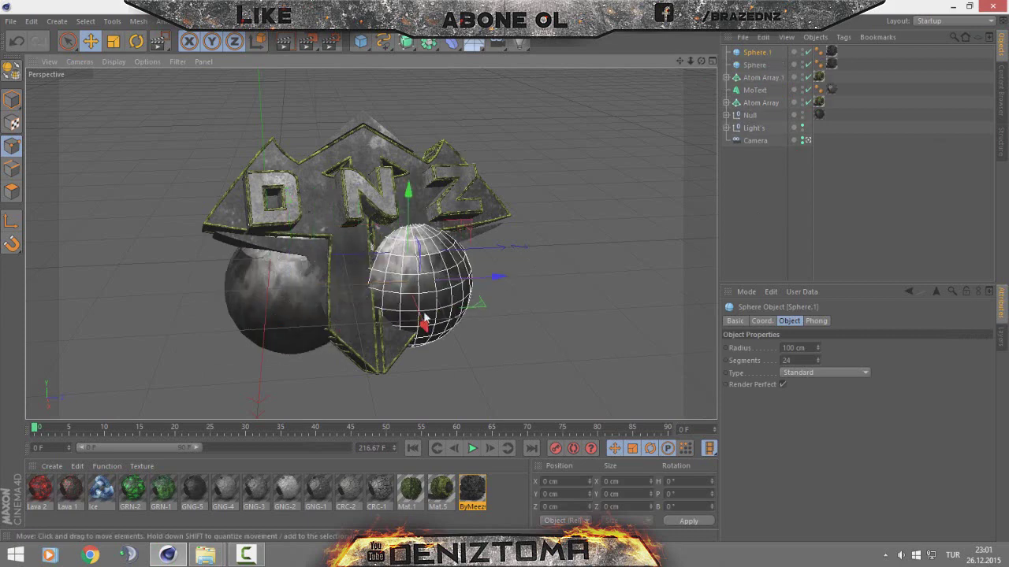
{"action": "mouse_move", "coordinate": [424, 325]}
{"action": "left_mouse_down"}
{"action": "mouse_move", "coordinate": [475, 274]}
{"action": "mouse_move", "coordinate": [518, 267]}
{"action": "left_mouse_up"}
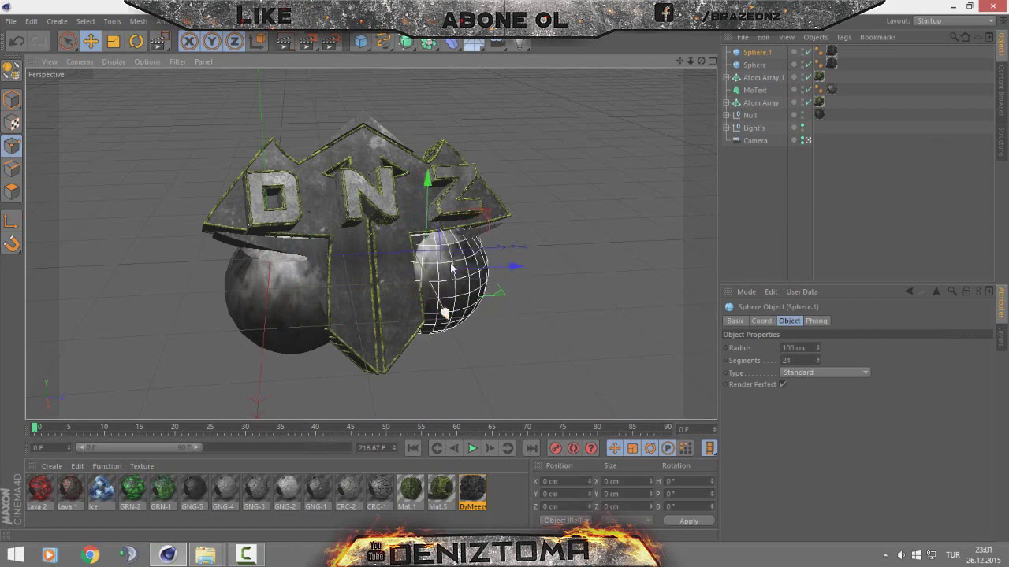
{"action": "mouse_move", "coordinate": [432, 228]}
{"action": "left_mouse_down"}
{"action": "mouse_move", "coordinate": [475, 309]}
{"action": "mouse_move", "coordinate": [463, 313]}
{"action": "mouse_move", "coordinate": [483, 311]}
{"action": "left_mouse_up"}
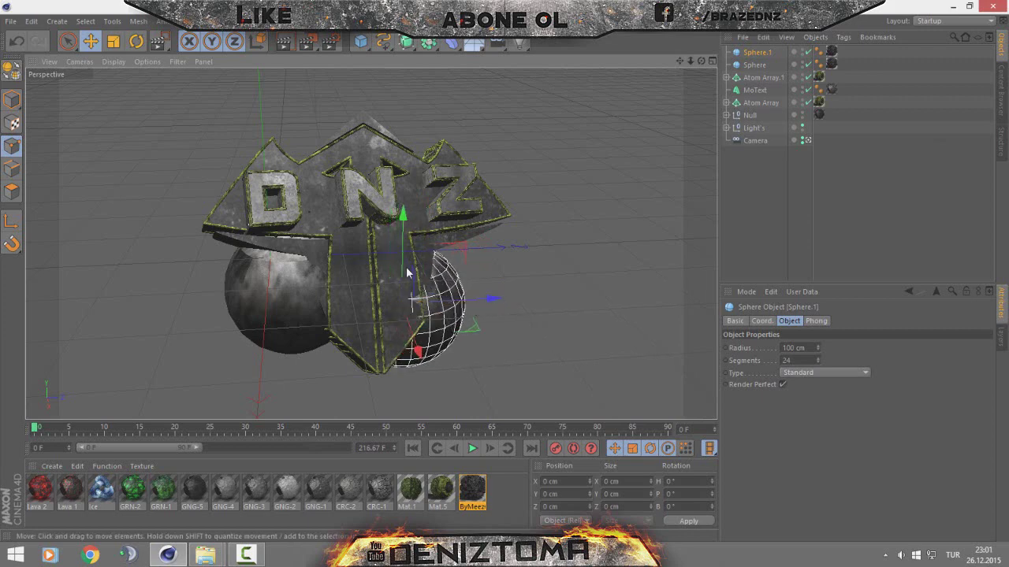
{"action": "left_click_drag", "start_coordinate": [408, 268], "coordinate": [424, 179], "text": "ctrl"}
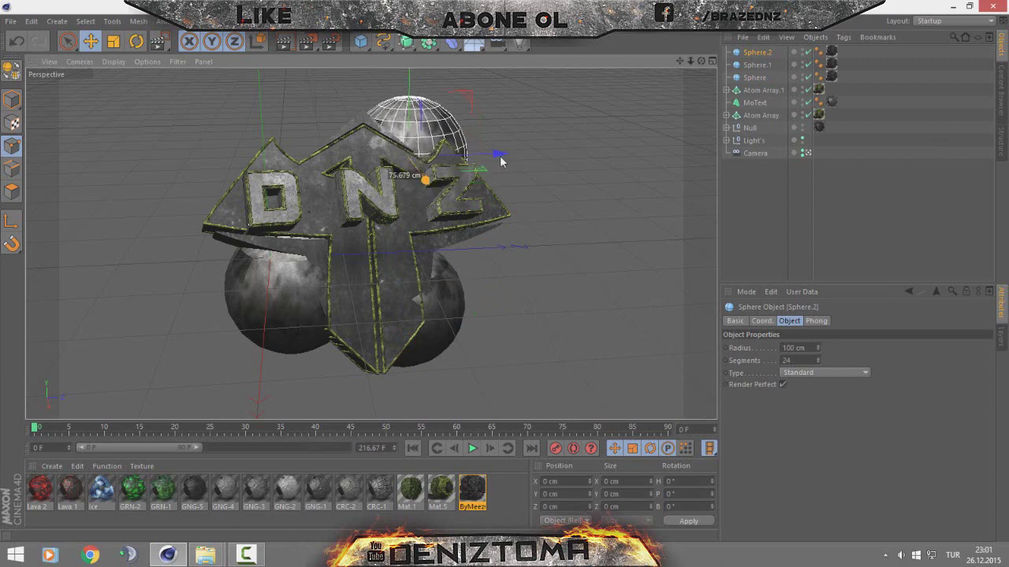
Step: Scale the three spheres up slightly to a 107.9 cm radius
{"action": "left_click", "coordinate": [753, 77], "text": "shift"}
{"action": "key", "text": "t"}
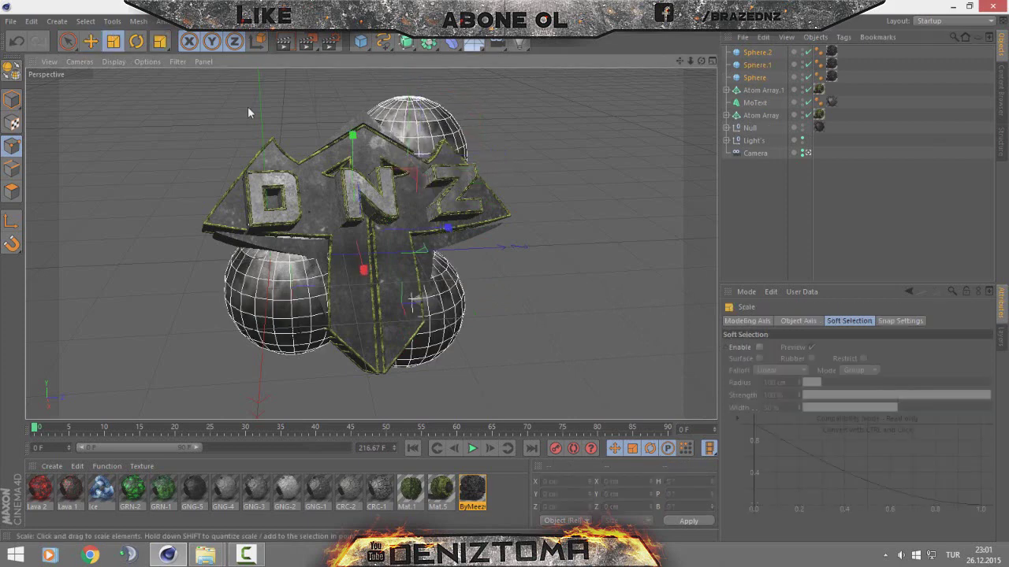
{"action": "left_click_drag", "start_coordinate": [247, 106], "coordinate": [249, 96]}
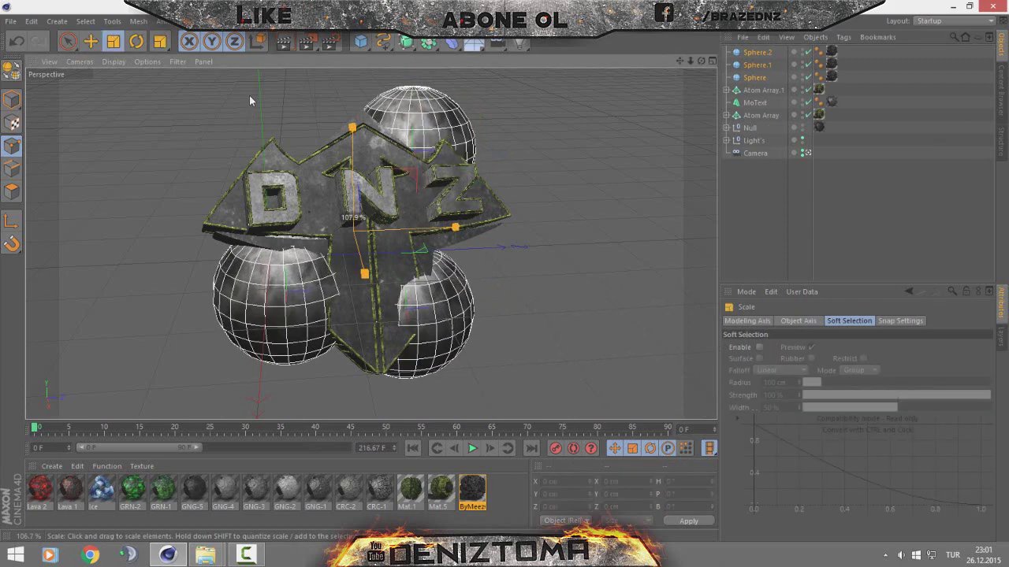
{"action": "left_click", "coordinate": [91, 41]}
{"action": "key", "text": "t"}
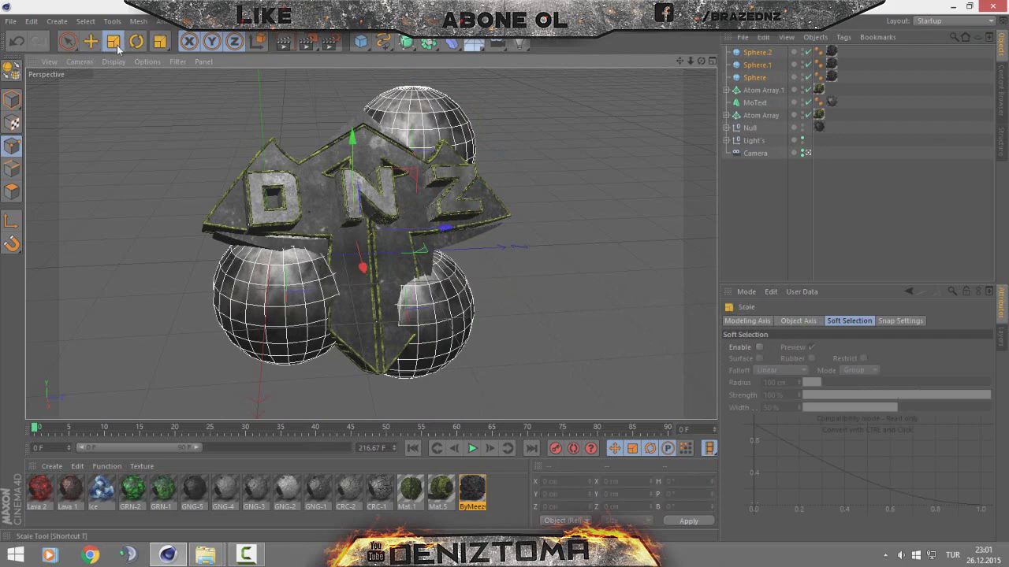
{"action": "left_click", "coordinate": [89, 42]}
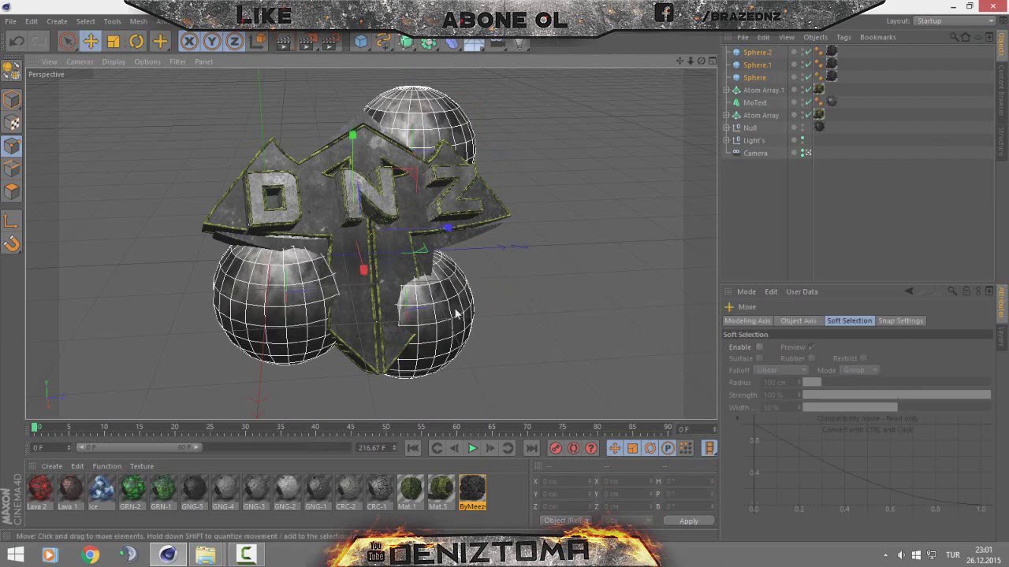
{"action": "left_click_drag", "start_coordinate": [359, 262], "coordinate": [358, 263]}
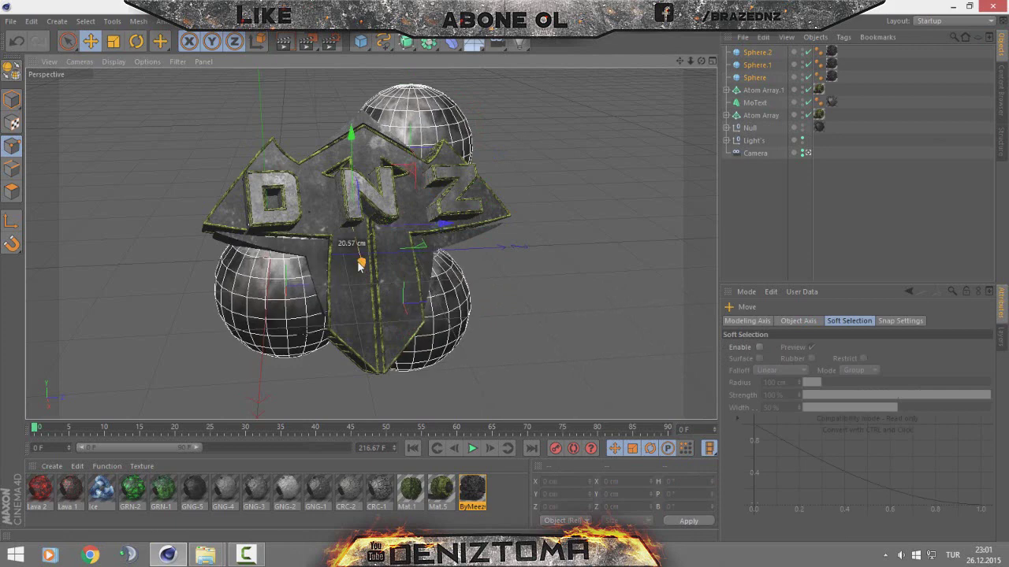
{"action": "left_click", "coordinate": [754, 33]}
Step: Move Sphere.2 left above the logo and duplicate it as Sphere.3
{"action": "left_click", "coordinate": [750, 54]}
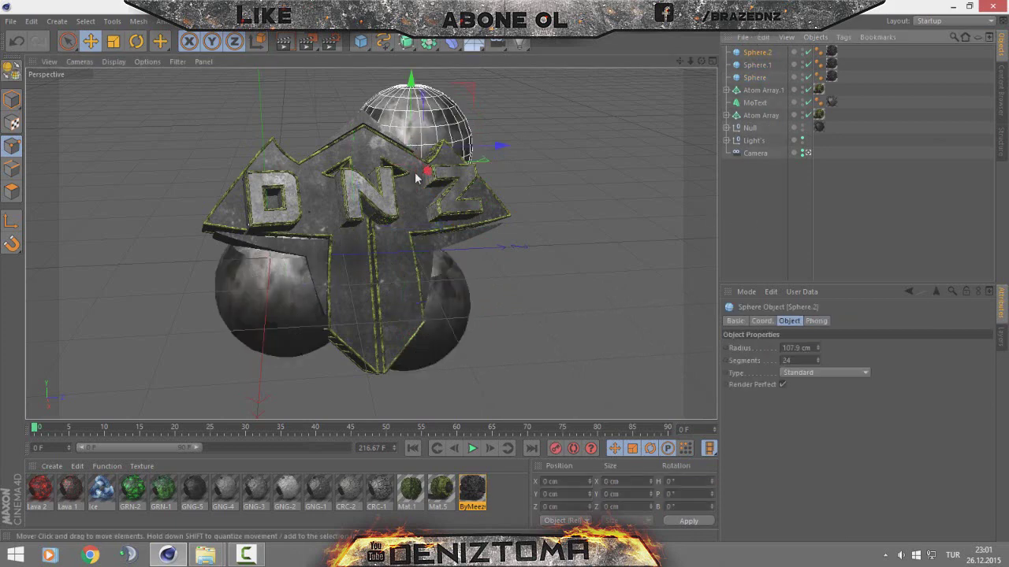
{"action": "left_click_drag", "start_coordinate": [430, 172], "coordinate": [432, 182]}
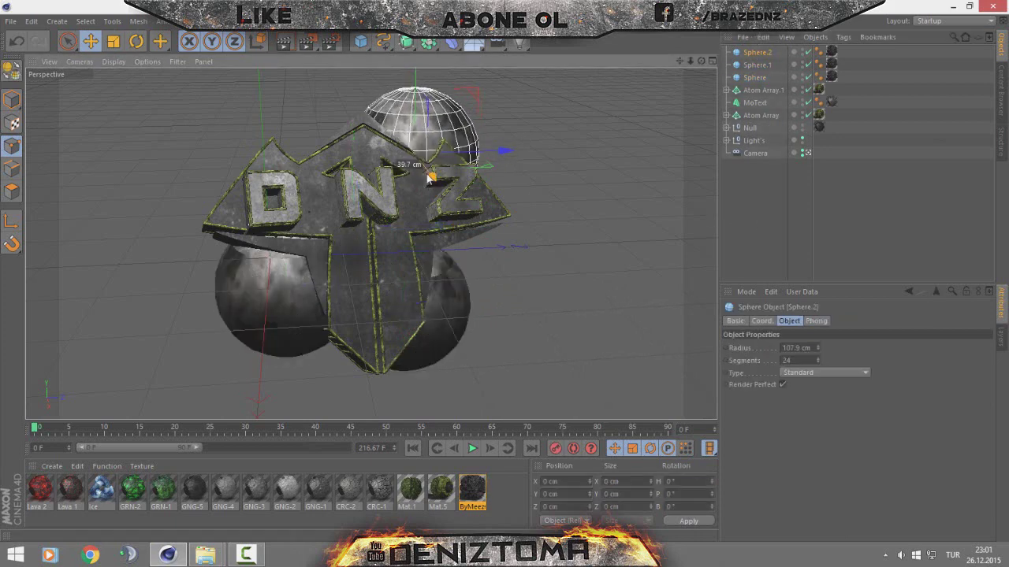
{"action": "left_click_drag", "start_coordinate": [499, 155], "coordinate": [385, 167]}
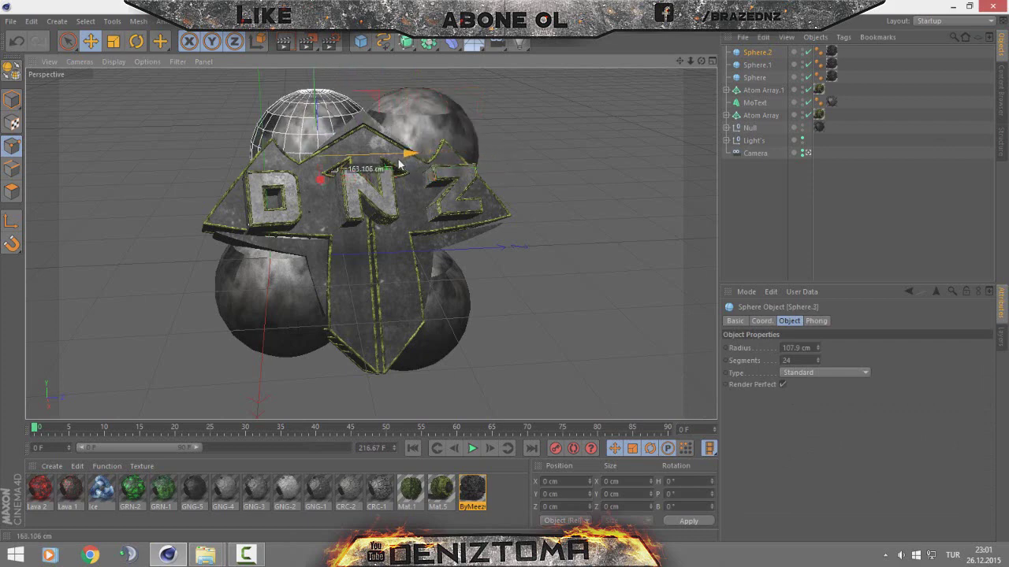
{"action": "key", "text": "ctrl+c"}
{"action": "key", "text": "ctrl+v"}
{"action": "left_click", "coordinate": [883, 187]}
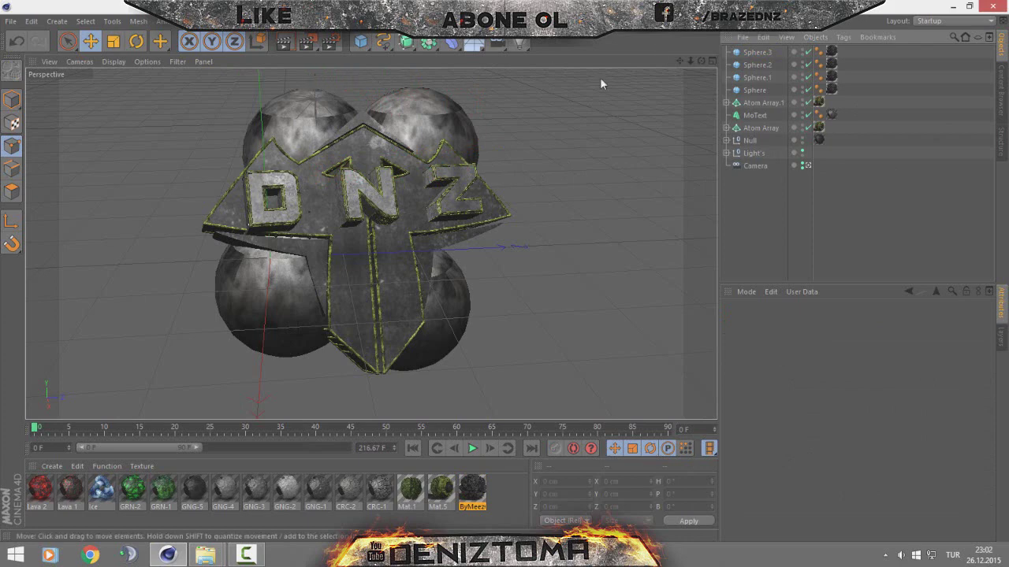
{"action": "left_click", "coordinate": [758, 53]}
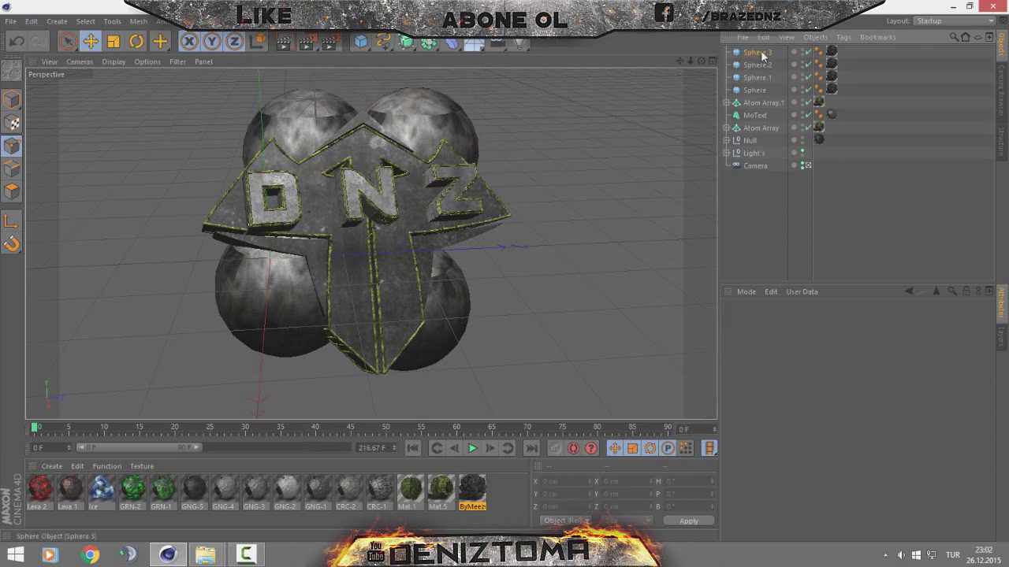
{"action": "left_click", "coordinate": [903, 107]}
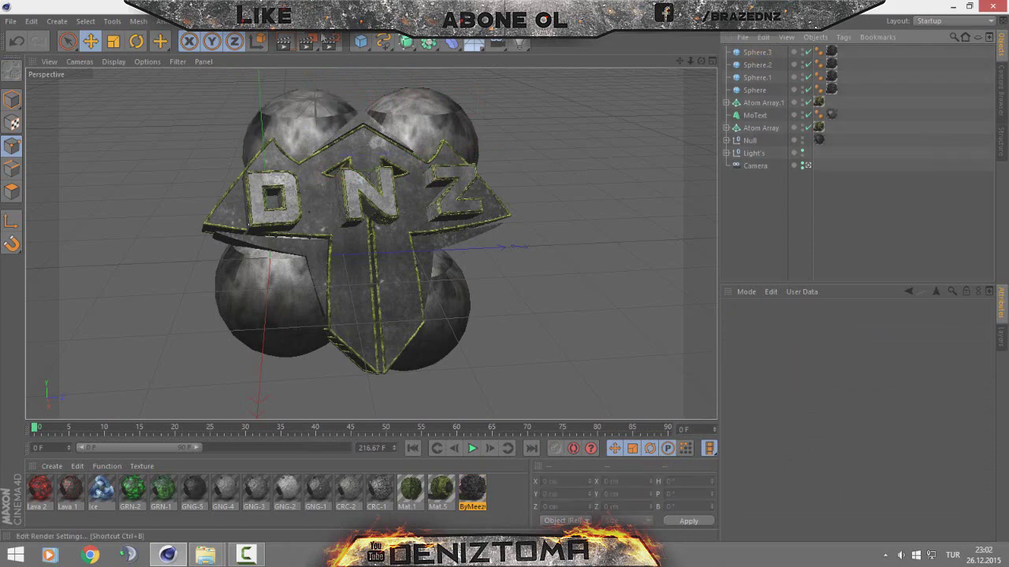
Step: Region-render the four-sphere cluster, then nudge Sphere.1 slightly right along X
{"action": "left_click_drag", "start_coordinate": [318, 43], "coordinate": [372, 57]}
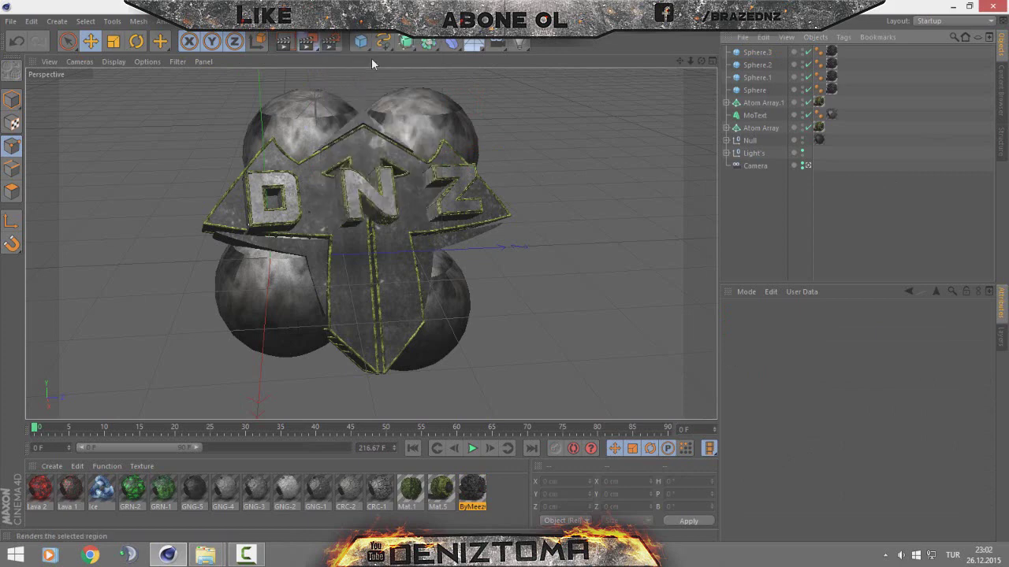
{"action": "mouse_move", "coordinate": [245, 94]}
{"action": "left_mouse_down"}
{"action": "mouse_move", "coordinate": [463, 166]}
{"action": "mouse_move", "coordinate": [482, 161]}
{"action": "left_mouse_up"}
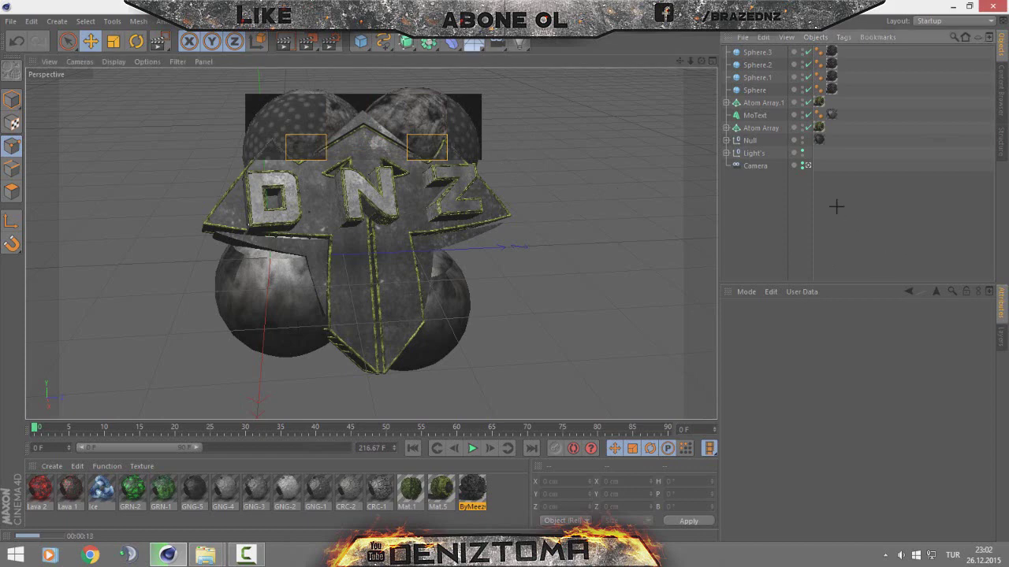
{"action": "left_click", "coordinate": [461, 311]}
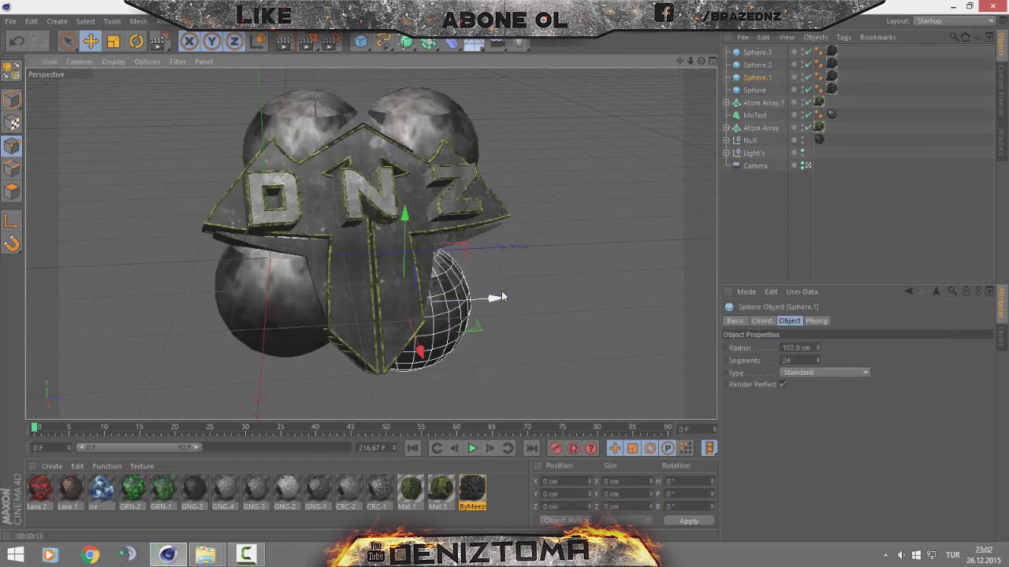
{"action": "left_click_drag", "start_coordinate": [494, 298], "coordinate": [511, 289]}
{"action": "left_click", "coordinate": [957, 173]}
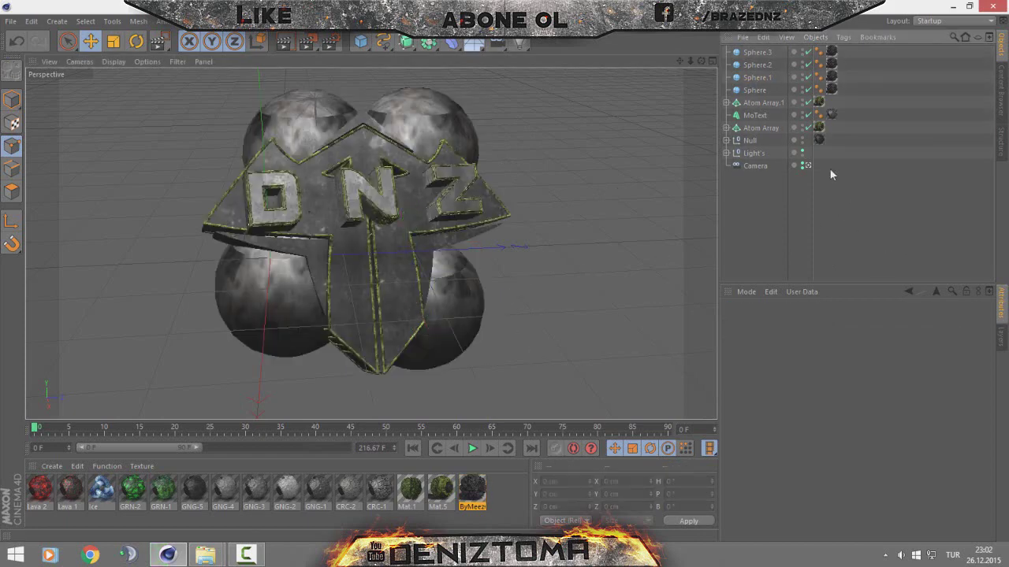
{"action": "left_click", "coordinate": [765, 54]}
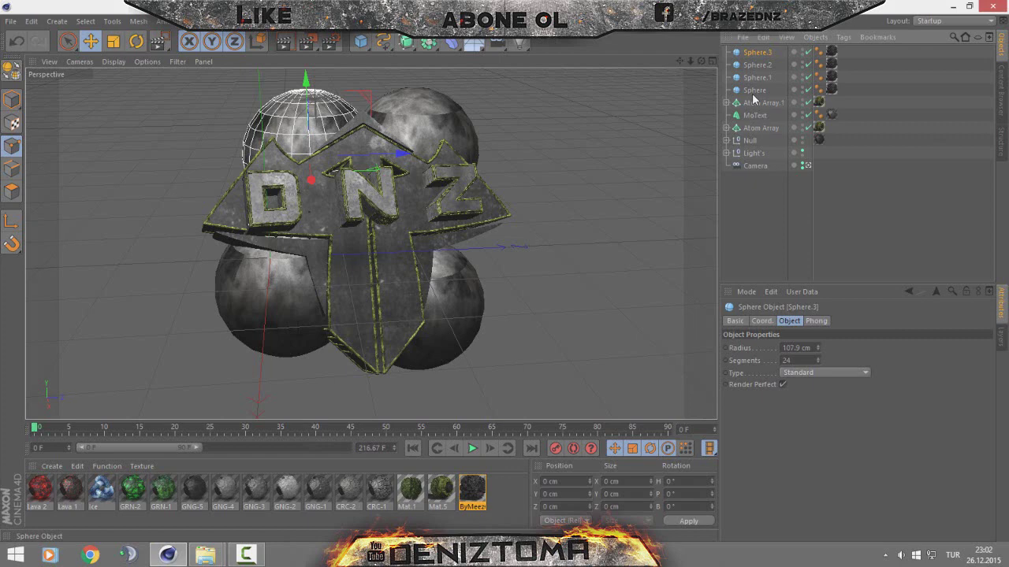
Step: Copy the top-left sphere as Sphere.4 and nest it in a new Atom Array.2, adjusting its cylinder radius
{"action": "key", "text": "ctrl+c"}
{"action": "key", "text": "ctrl+v"}
{"action": "left_click", "coordinate": [427, 44]}
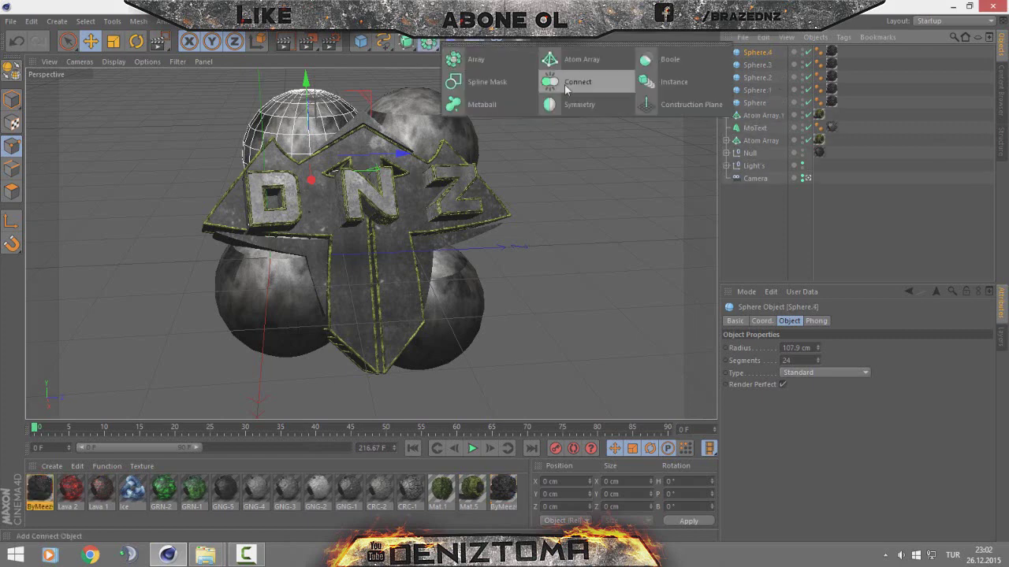
{"action": "left_click", "coordinate": [576, 60]}
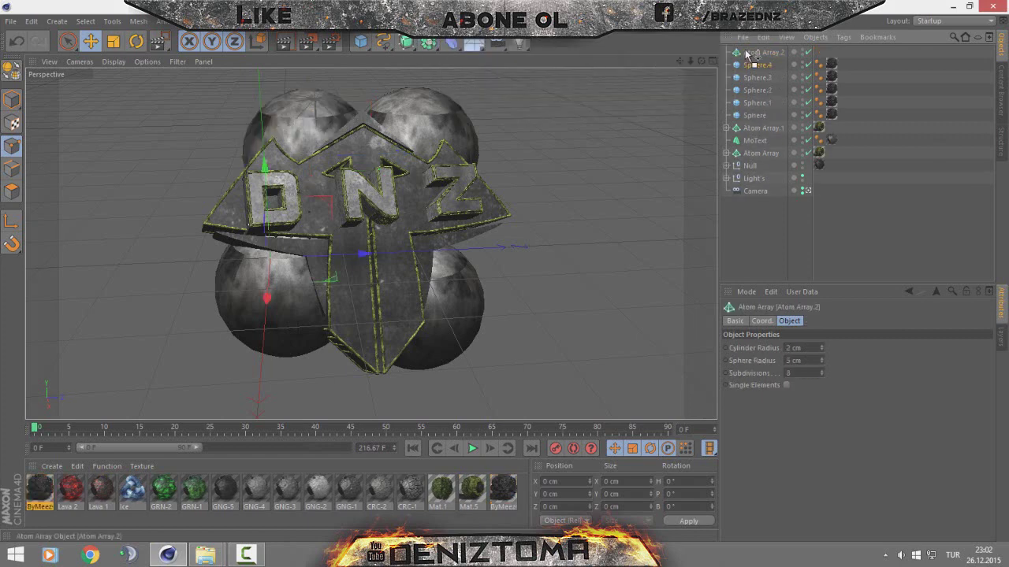
{"action": "left_click_drag", "start_coordinate": [748, 54], "coordinate": [735, 55]}
{"action": "left_click", "coordinate": [728, 52]}
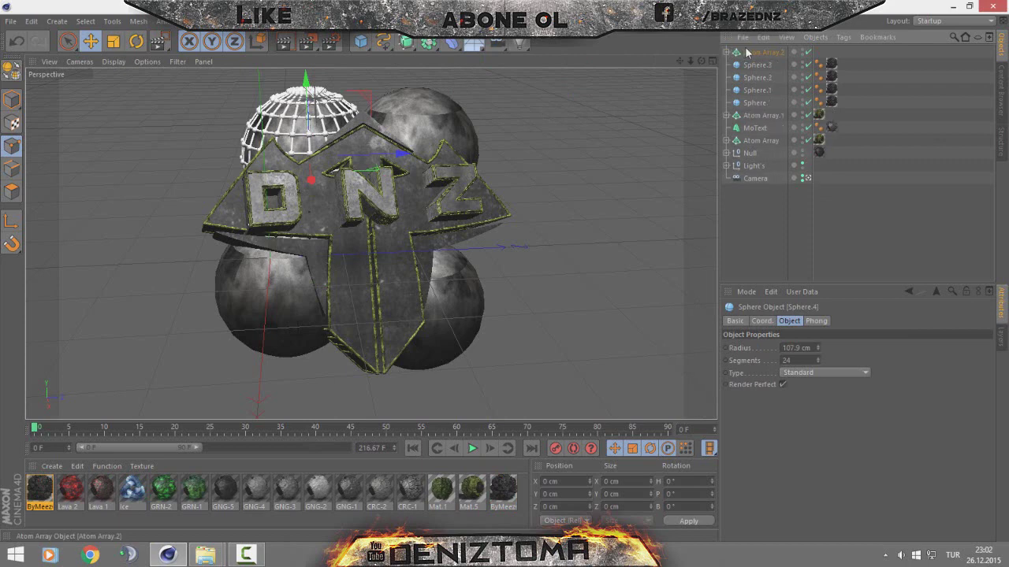
{"action": "left_click", "coordinate": [749, 52]}
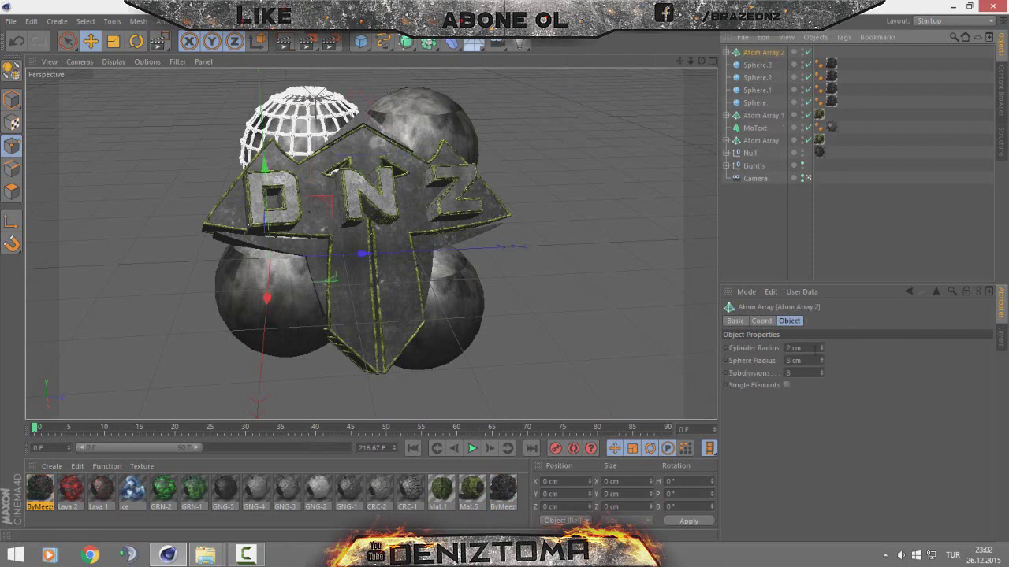
{"action": "left_click", "coordinate": [789, 347]}
{"action": "type", "text": "1"}
{"action": "key", "text": "Return"}
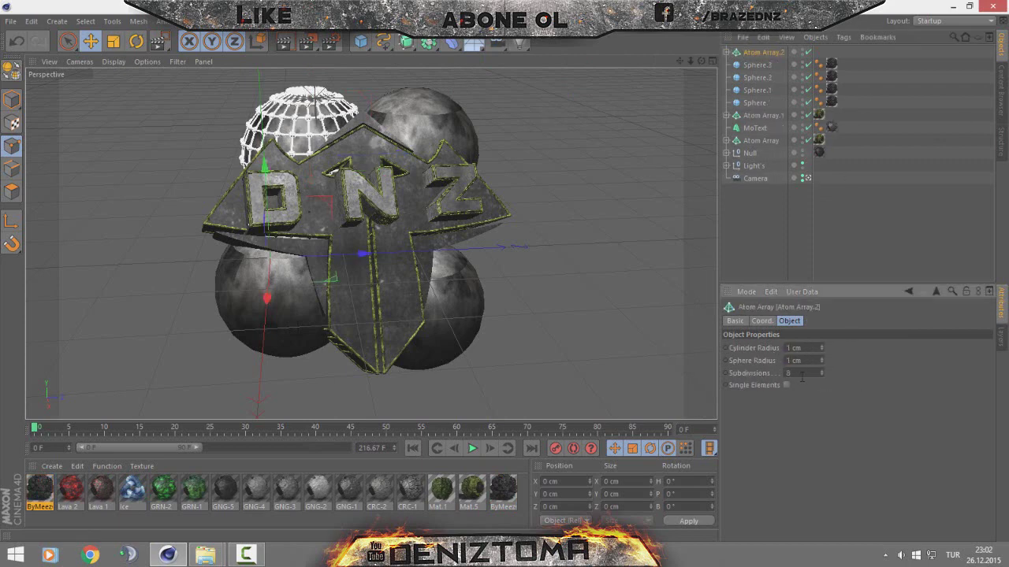
Step: Apply Mat.5 to Atom Array.2's cage and render a scene preview
{"action": "left_click", "coordinate": [882, 231]}
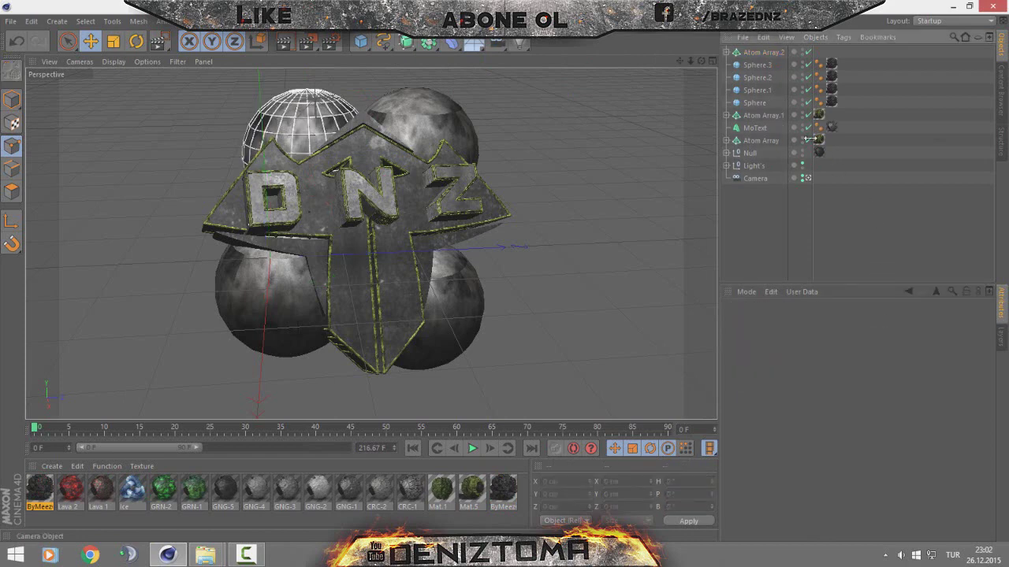
{"action": "left_click", "coordinate": [772, 54]}
{"action": "left_click", "coordinate": [885, 93]}
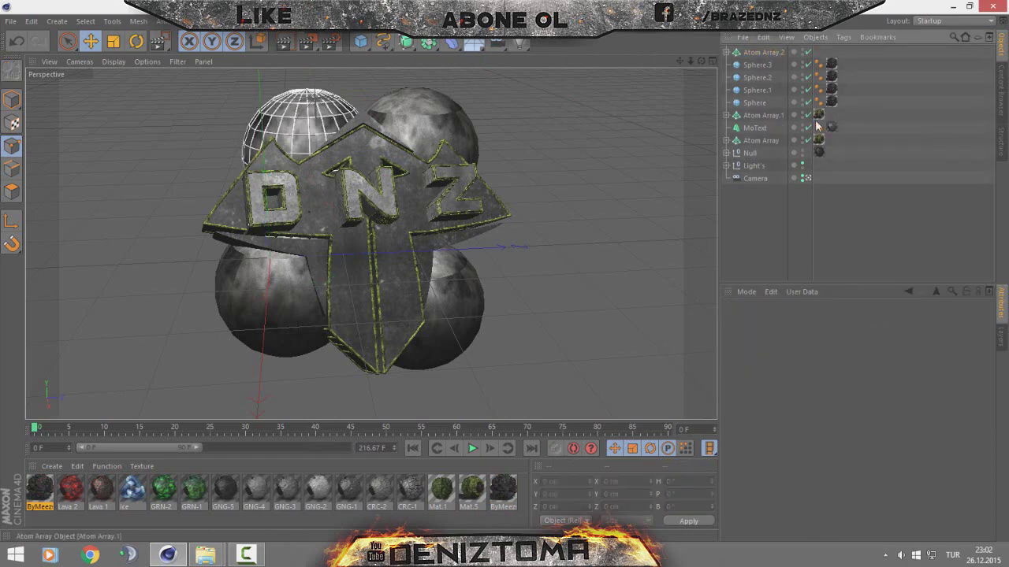
{"action": "left_click_drag", "start_coordinate": [817, 52], "coordinate": [817, 52]}
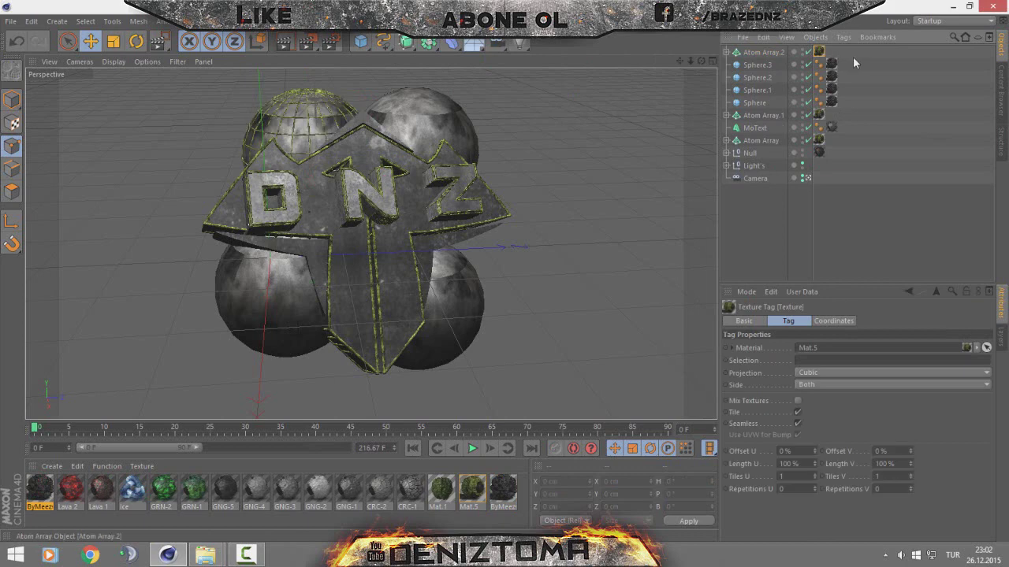
{"action": "left_click", "coordinate": [852, 57]}
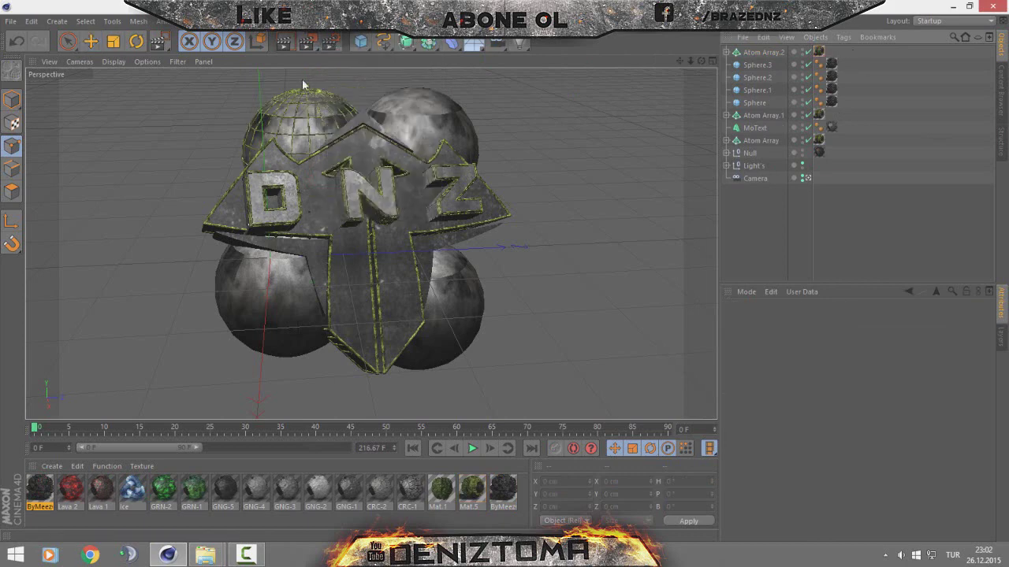
{"action": "key", "text": "ctrl+r"}
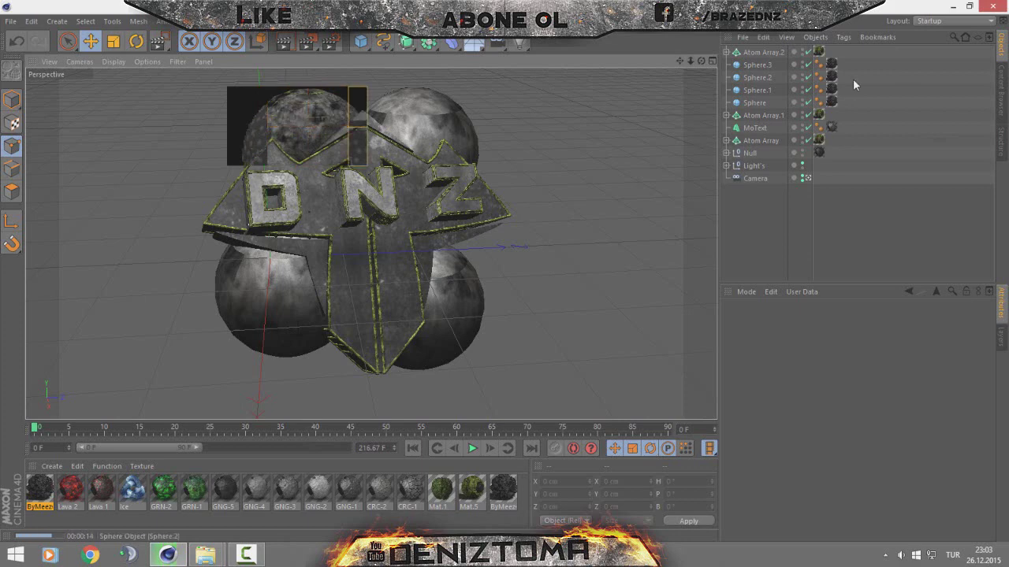
Step: Set the cage's cylinder radius to 3 cm, tweak its sphere radius, and region-render the top sphere
{"action": "left_click", "coordinate": [763, 52]}
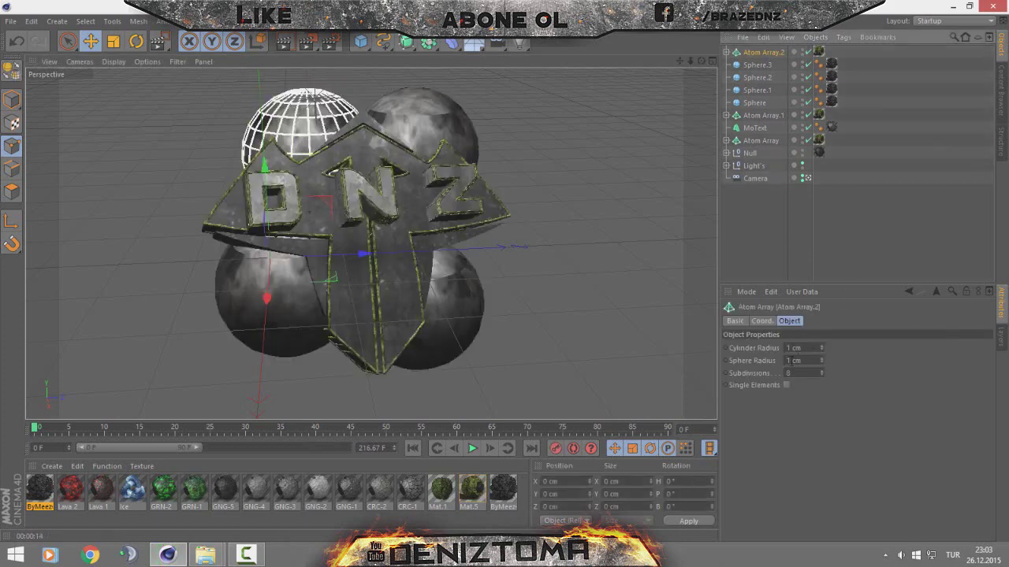
{"action": "left_click", "coordinate": [788, 360]}
{"action": "left_click", "coordinate": [845, 226]}
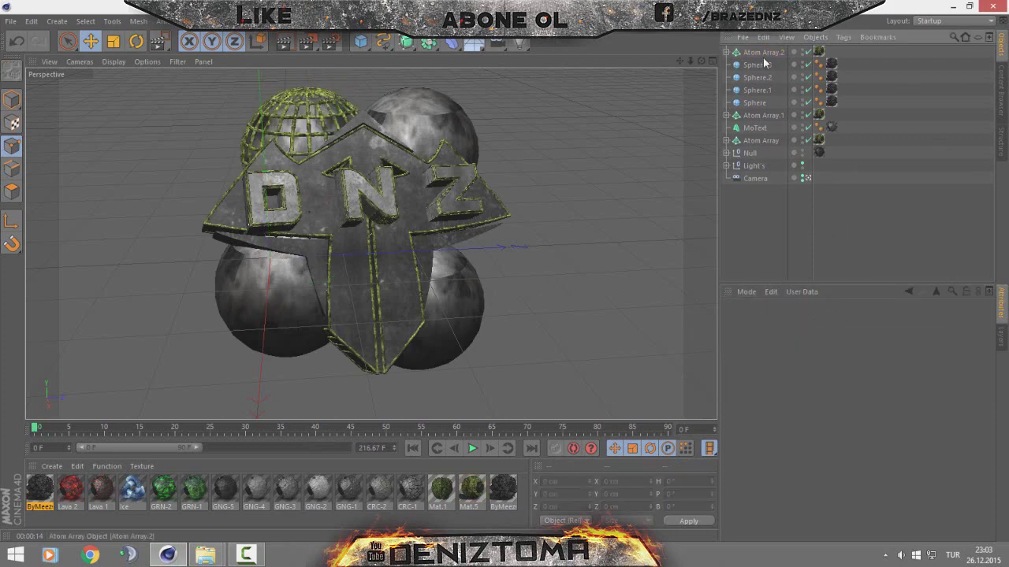
{"action": "left_click", "coordinate": [299, 118]}
{"action": "left_click", "coordinate": [787, 360]}
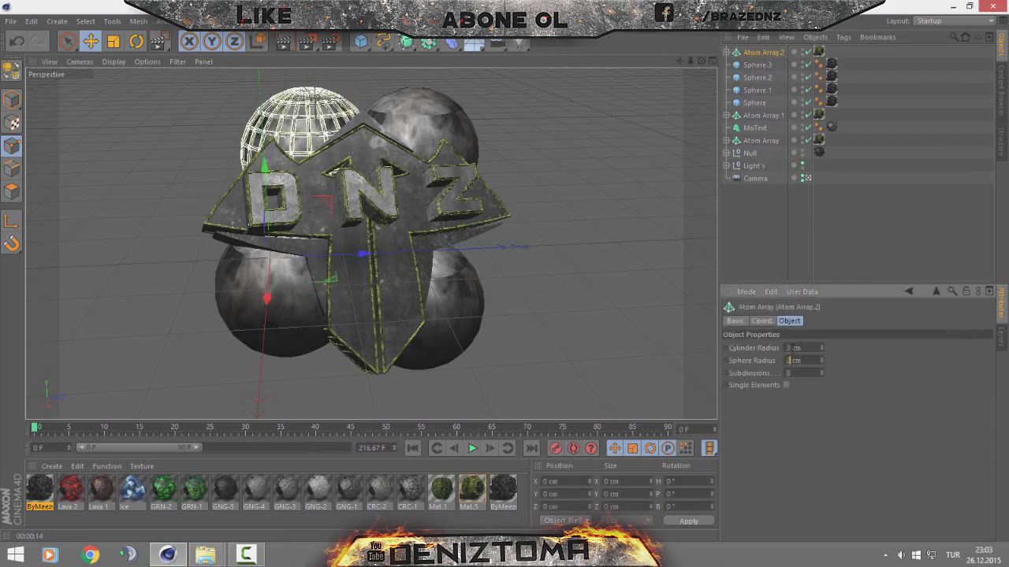
{"action": "left_click", "coordinate": [828, 237]}
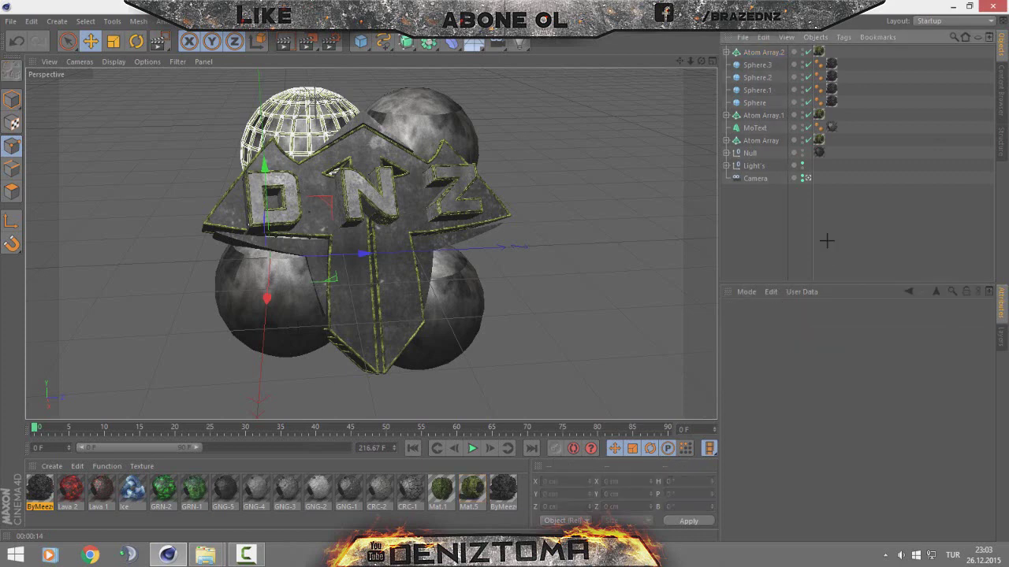
{"action": "left_click", "coordinate": [338, 46]}
{"action": "left_click", "coordinate": [342, 52]}
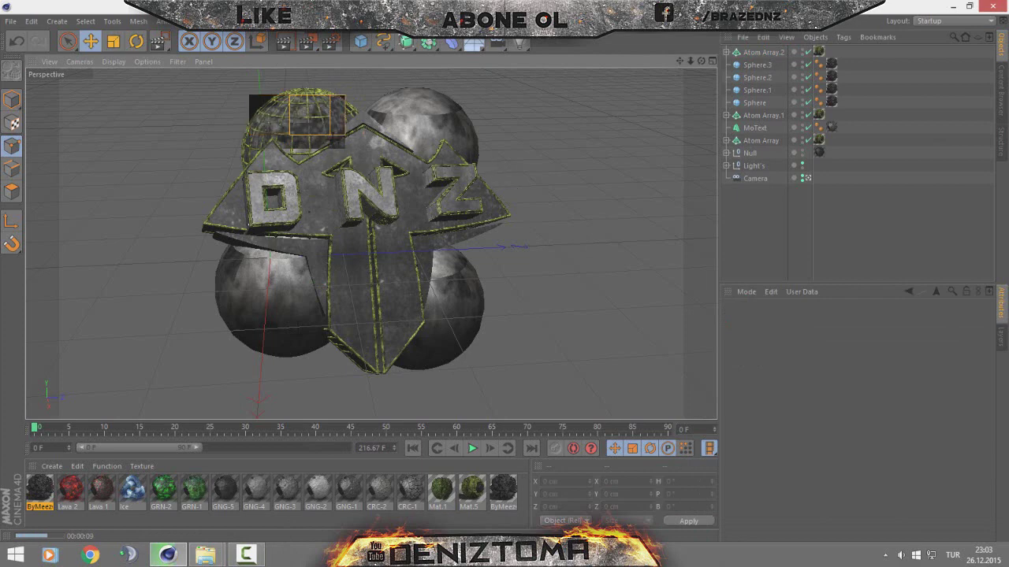
Step: Copy and paste the remaining three spheres as duplicates
{"action": "left_click", "coordinate": [822, 216]}
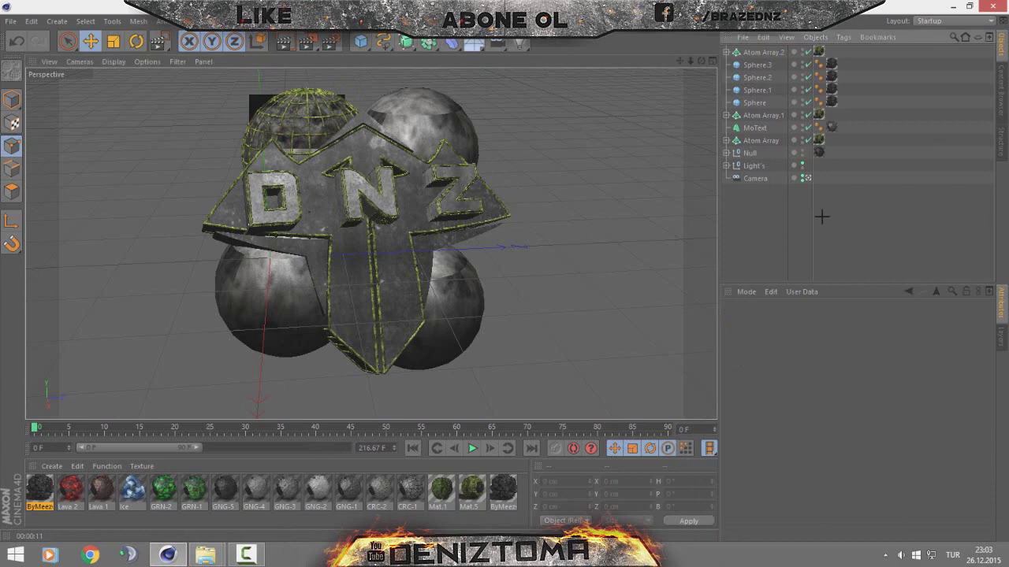
{"action": "left_click", "coordinate": [759, 79]}
{"action": "key", "text": "ctrl+c"}
{"action": "key", "text": "ctrl+v"}
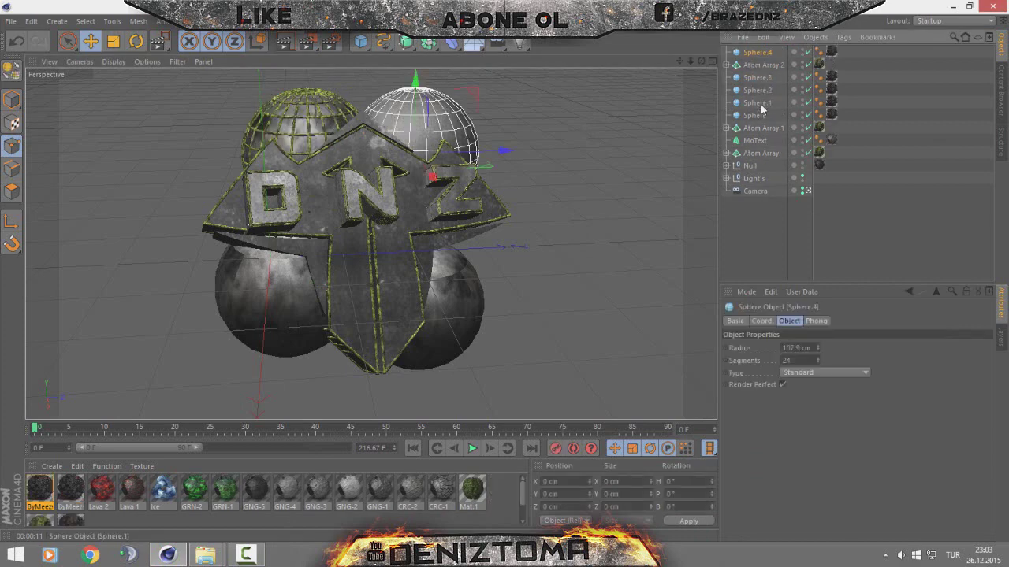
{"action": "key", "text": "ctrl+z"}
{"action": "key", "text": "ctrl+v"}
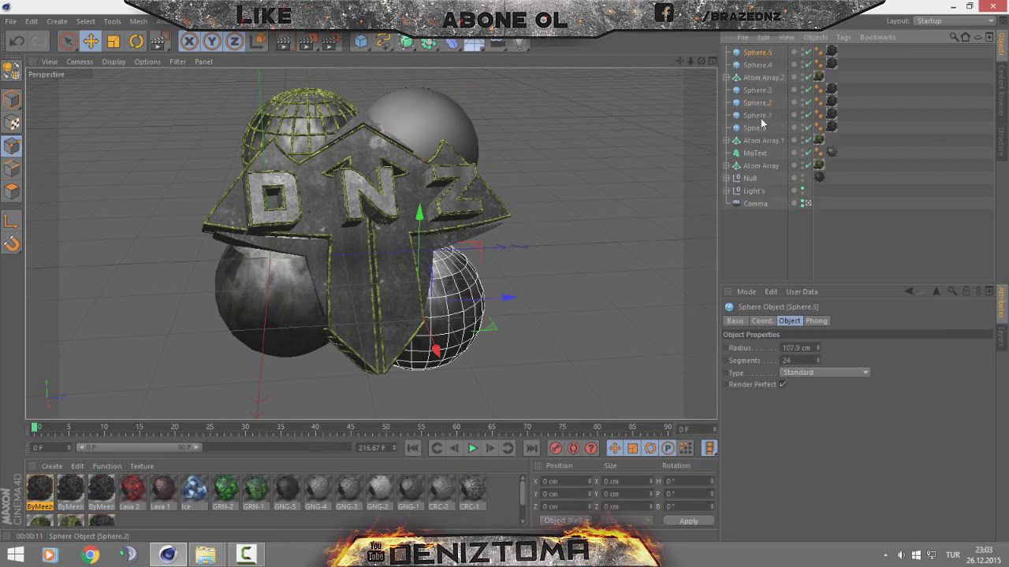
{"action": "left_click", "coordinate": [762, 130]}
{"action": "key", "text": "ctrl+v"}
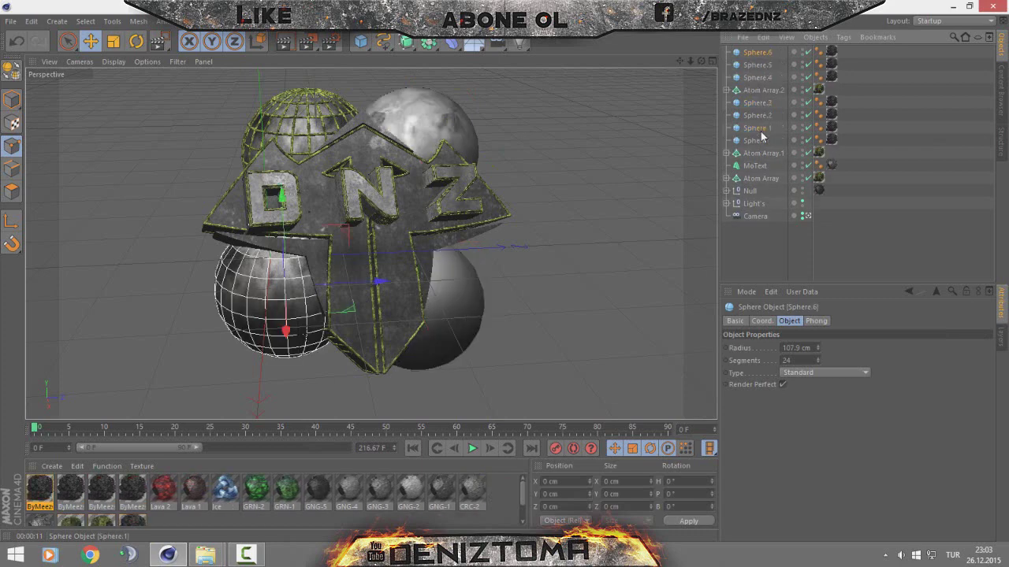
{"action": "left_click", "coordinate": [758, 77]}
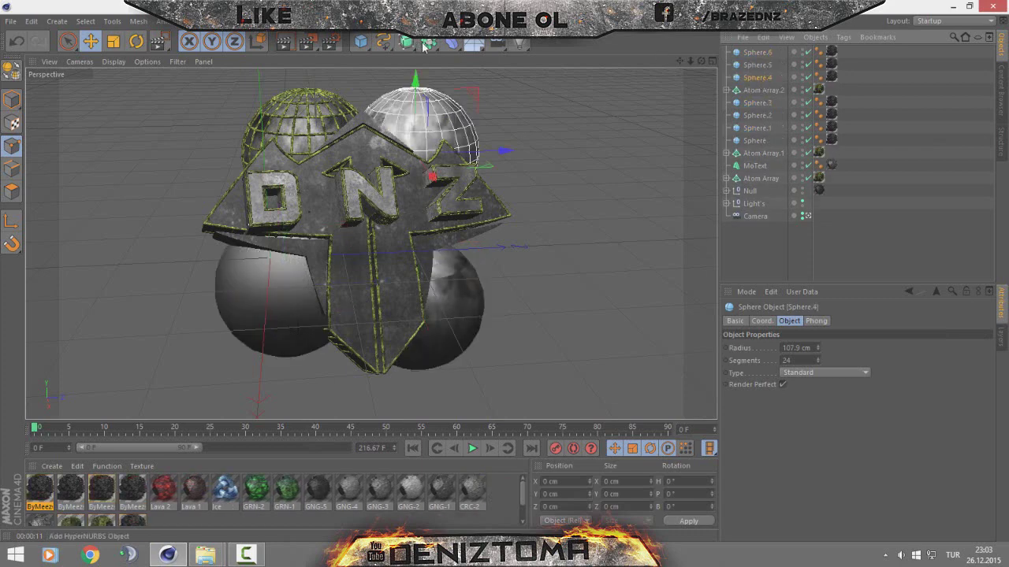
Step: Add three new Atom Array objects, removing an accidental plain Array
{"action": "left_click", "coordinate": [428, 46]}
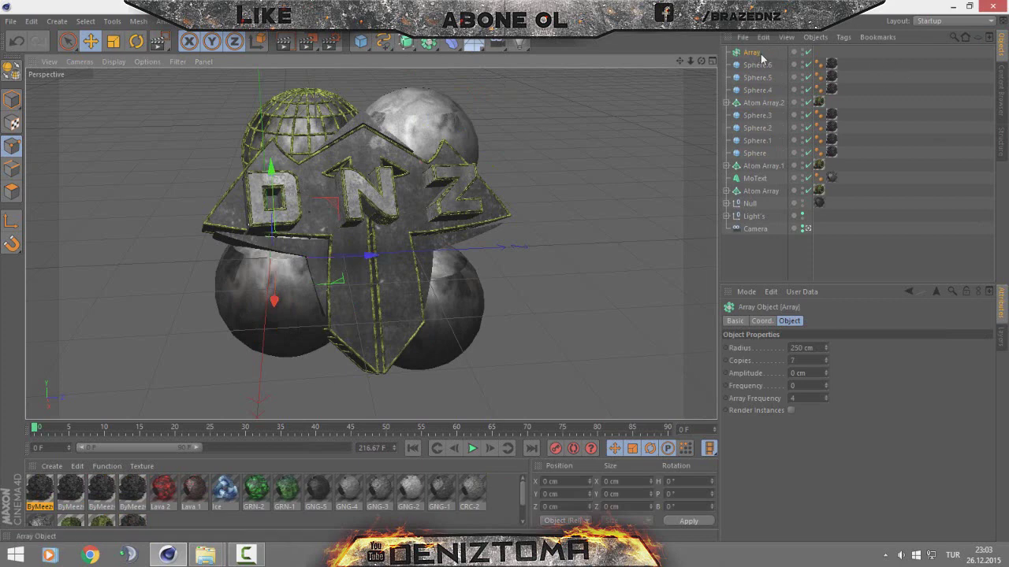
{"action": "key", "text": "Delete"}
{"action": "left_click", "coordinate": [433, 49]}
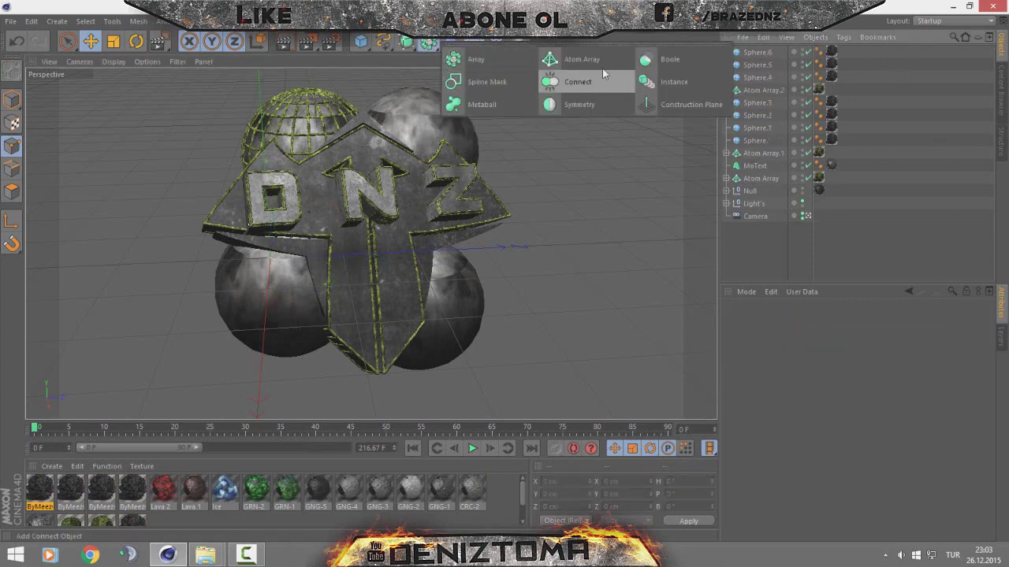
{"action": "left_click", "coordinate": [602, 68]}
{"action": "key", "text": "ctrl+v"}
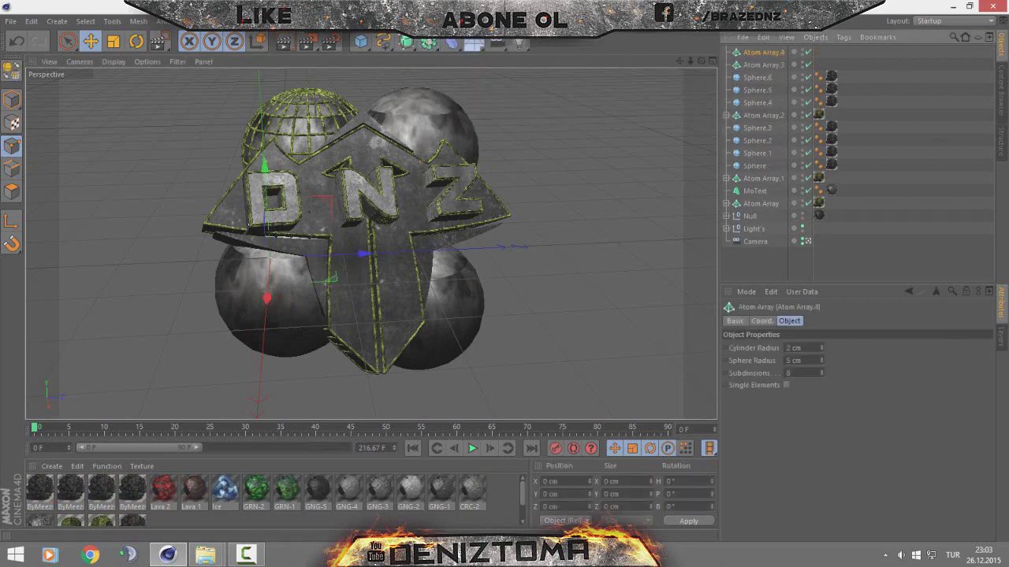
{"action": "key", "text": "ctrl+v"}
Step: Nest each sphere copy under its own Atom Array (.3 to .5) and lower their shared Sphere Radius
{"action": "left_click", "coordinate": [757, 90]}
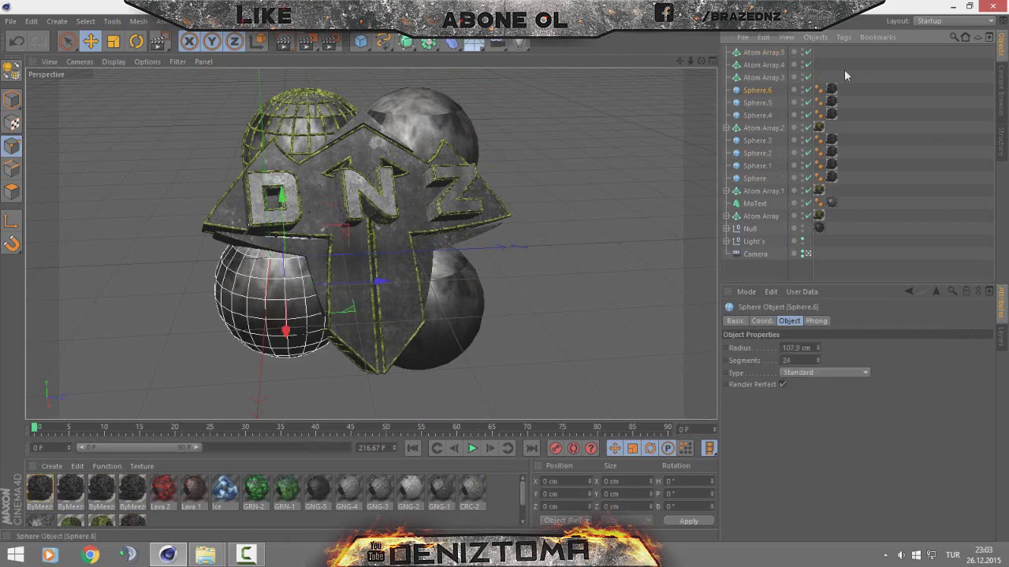
{"action": "left_click", "coordinate": [765, 115]}
{"action": "left_click_drag", "start_coordinate": [760, 91], "coordinate": [762, 53]}
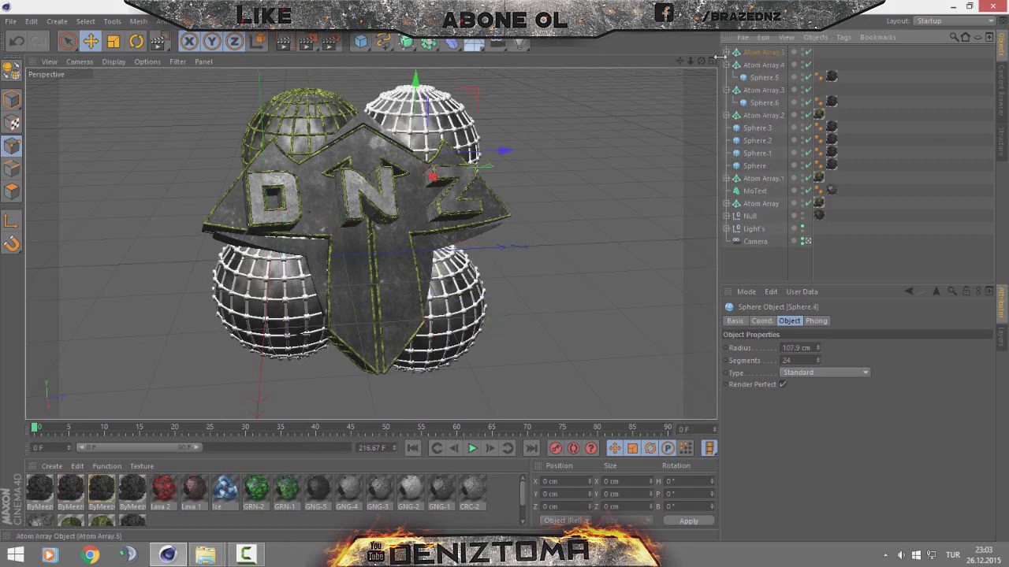
{"action": "left_click", "coordinate": [761, 65]}
{"action": "left_click", "coordinate": [729, 79]}
{"action": "left_click", "coordinate": [762, 78], "text": "ctrl"}
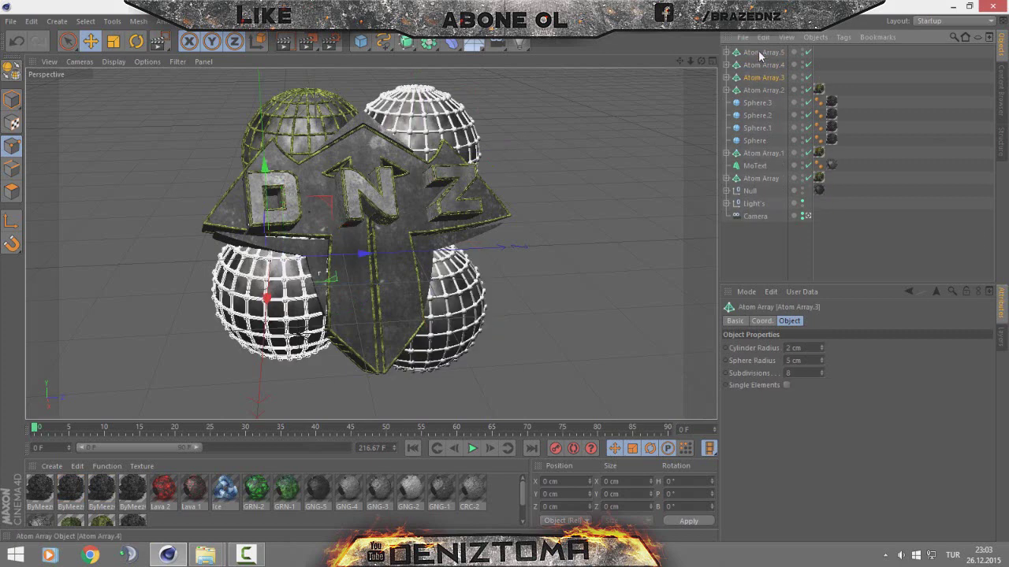
{"action": "left_click", "coordinate": [762, 52], "text": "ctrl"}
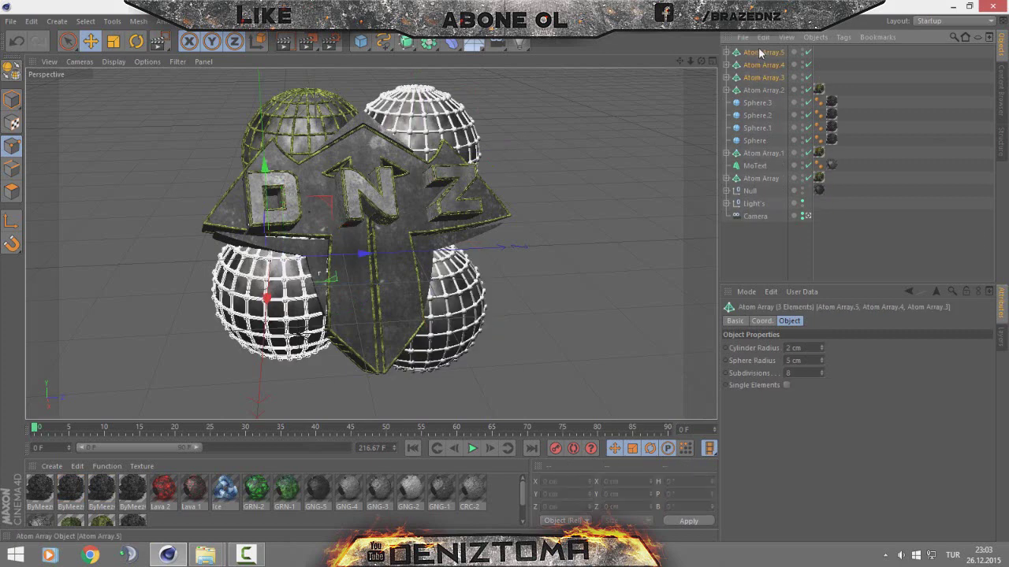
{"action": "left_click", "coordinate": [802, 361]}
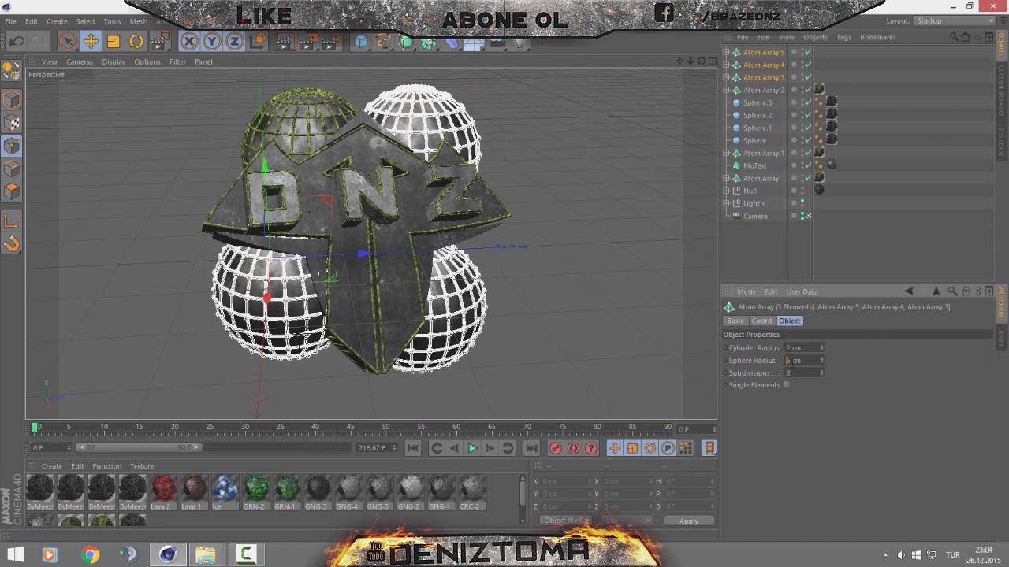
{"action": "type", "text": "3"}
{"action": "left_click", "coordinate": [880, 213]}
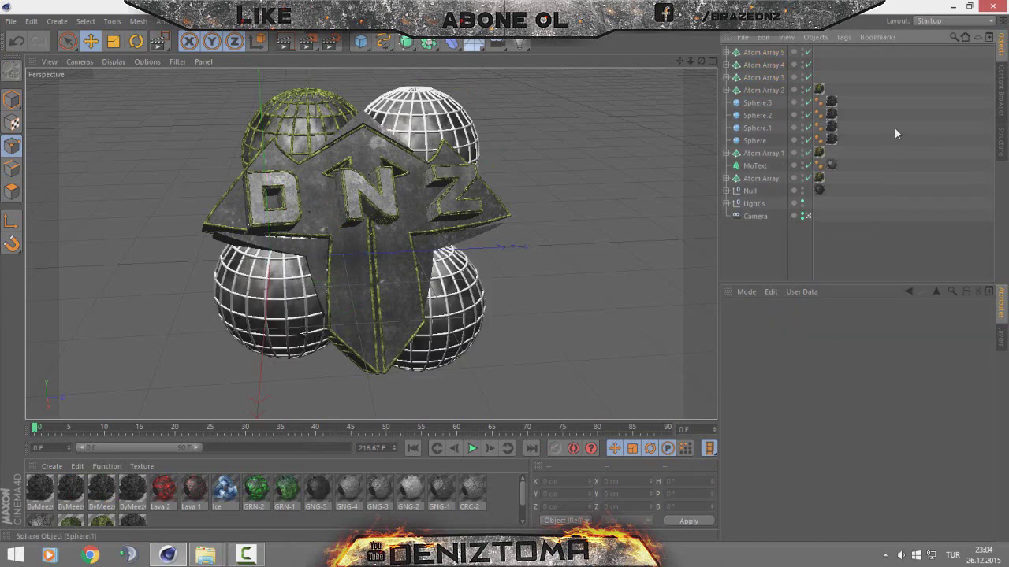
Step: Apply Mat.5 to Atom Arrays .3, .4 and .5, then orbit the view to face the logo
{"action": "left_click_drag", "start_coordinate": [821, 76], "coordinate": [820, 52], "text": "ctrl"}
{"action": "left_click", "coordinate": [898, 130]}
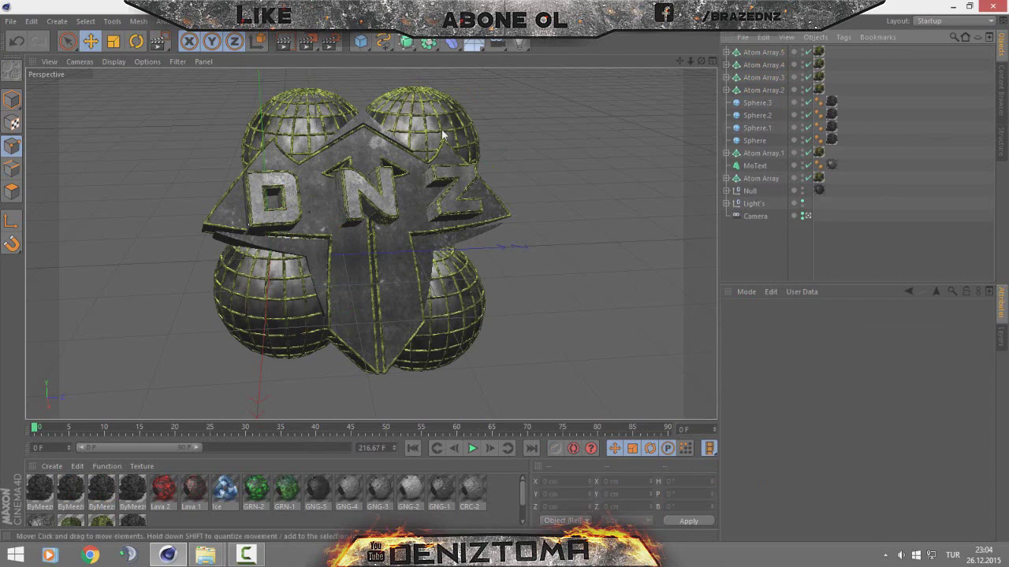
{"action": "left_click_drag", "start_coordinate": [683, 62], "coordinate": [479, 257]}
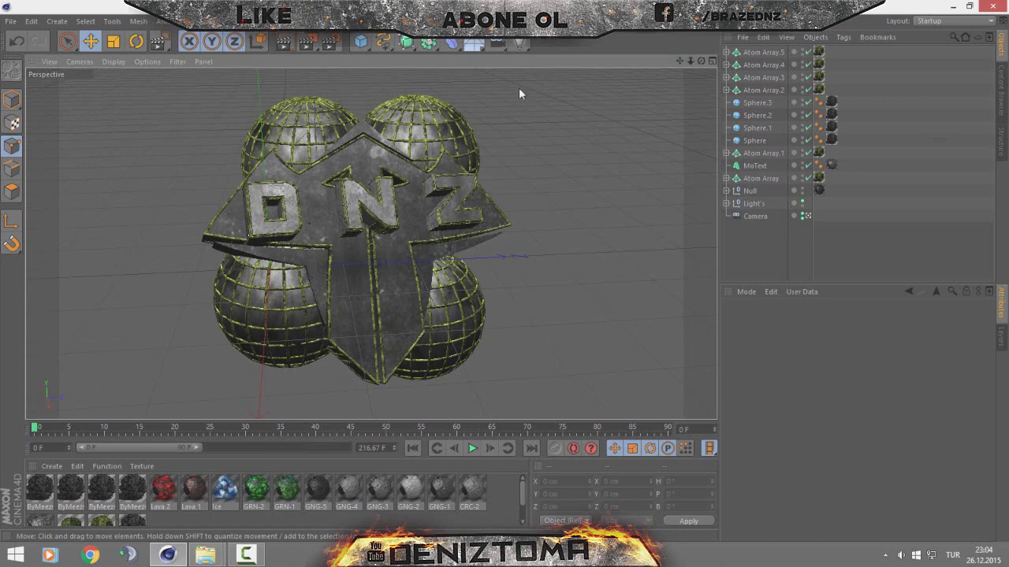
{"action": "left_click_drag", "start_coordinate": [686, 62], "coordinate": [670, 65]}
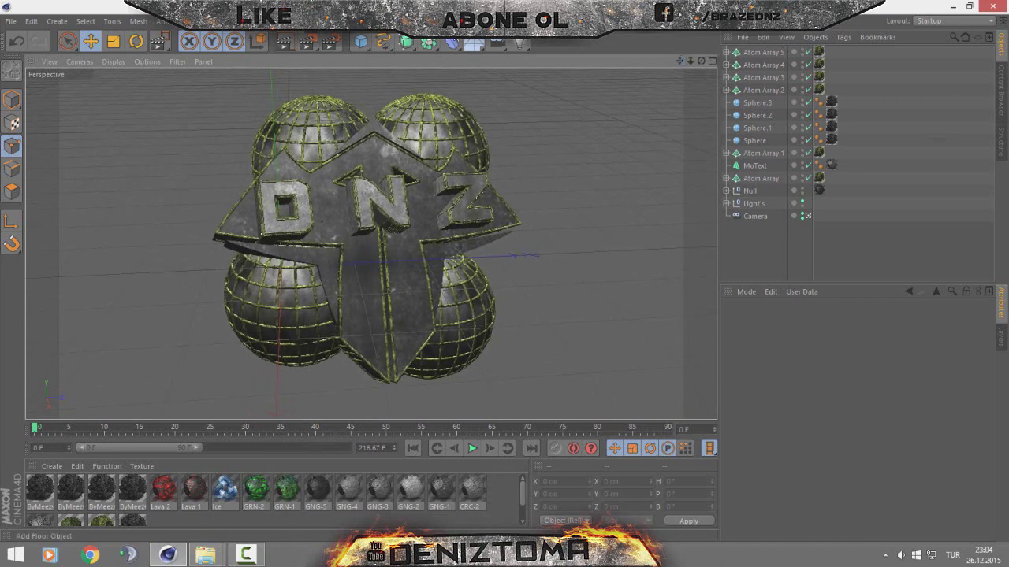
{"action": "left_click", "coordinate": [385, 46]}
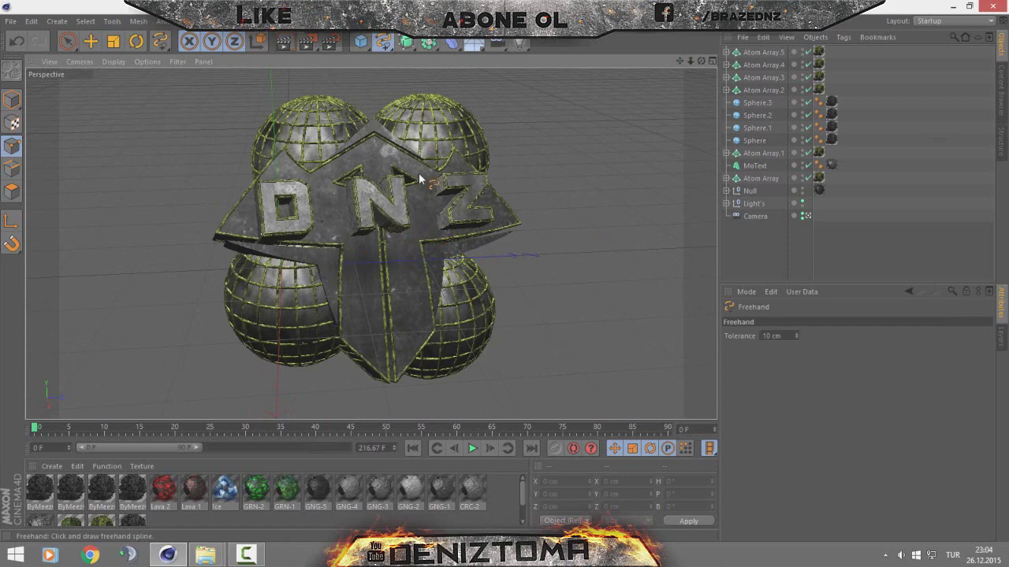
Step: Draw freehand curves from the logo and lower-right sphere, producing Spline through Spline.3
{"action": "left_click_drag", "start_coordinate": [420, 245], "coordinate": [615, 71]}
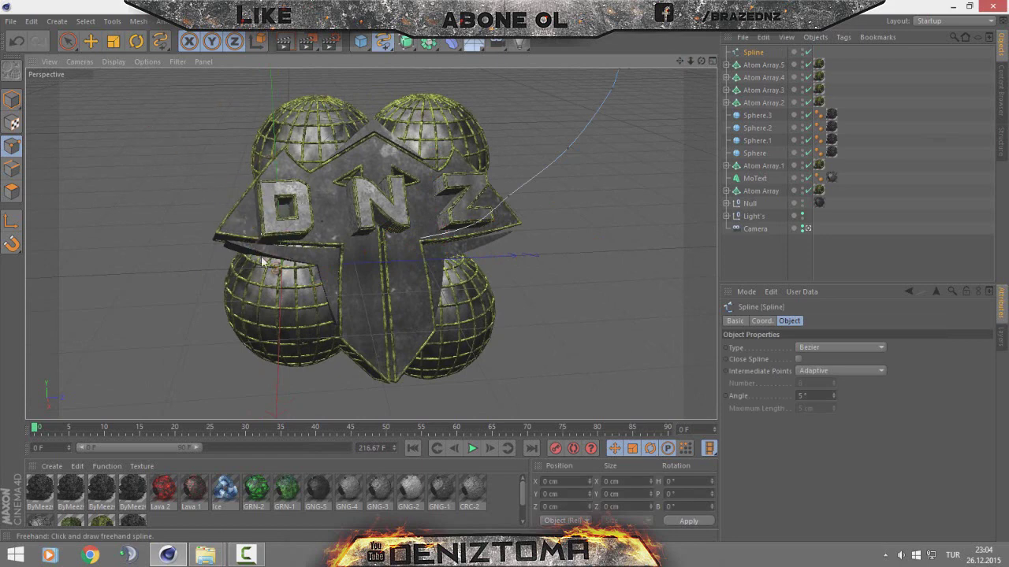
{"action": "left_click_drag", "start_coordinate": [237, 253], "coordinate": [35, 370]}
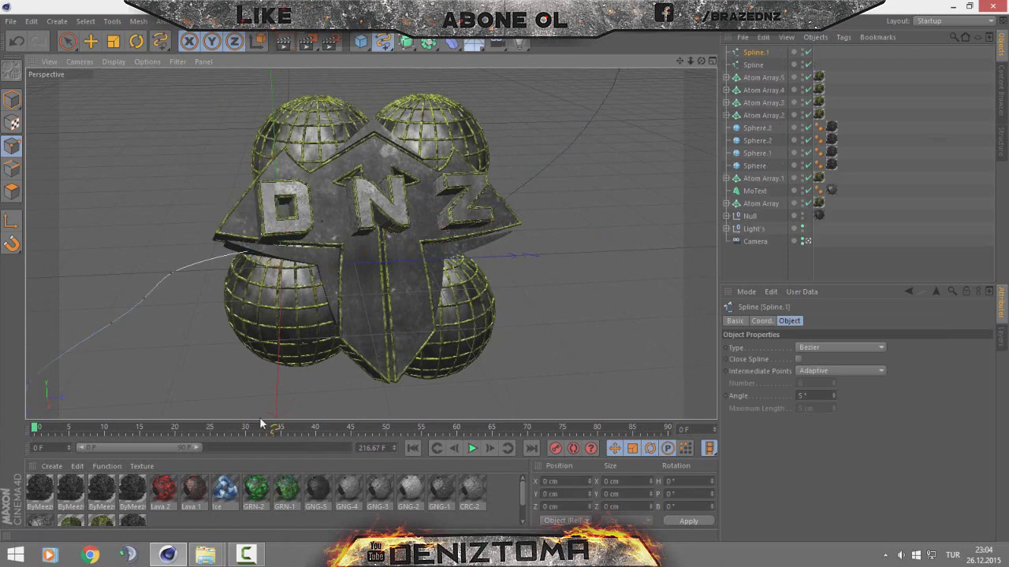
{"action": "left_click", "coordinate": [101, 488]}
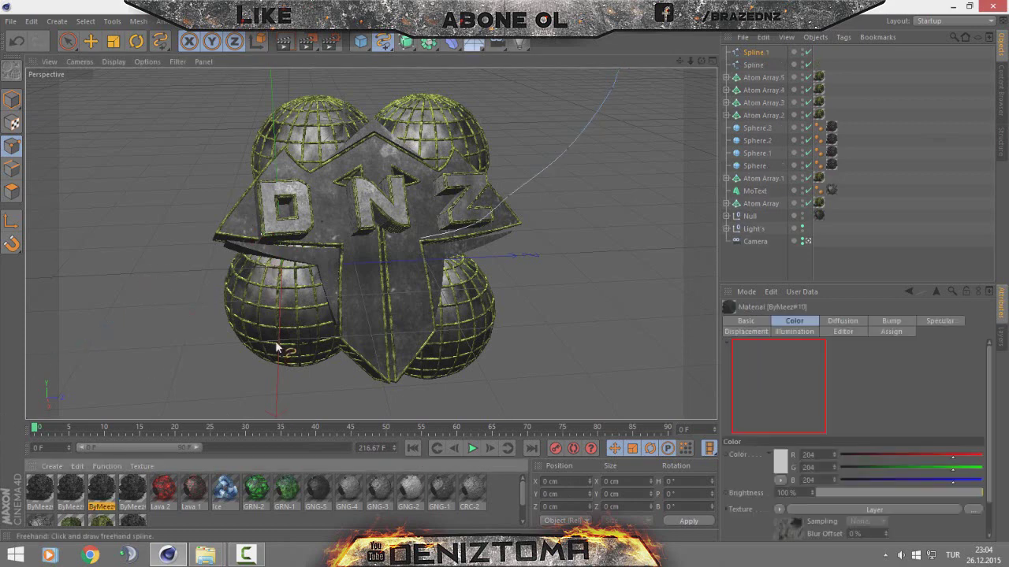
{"action": "left_click", "coordinate": [236, 520]}
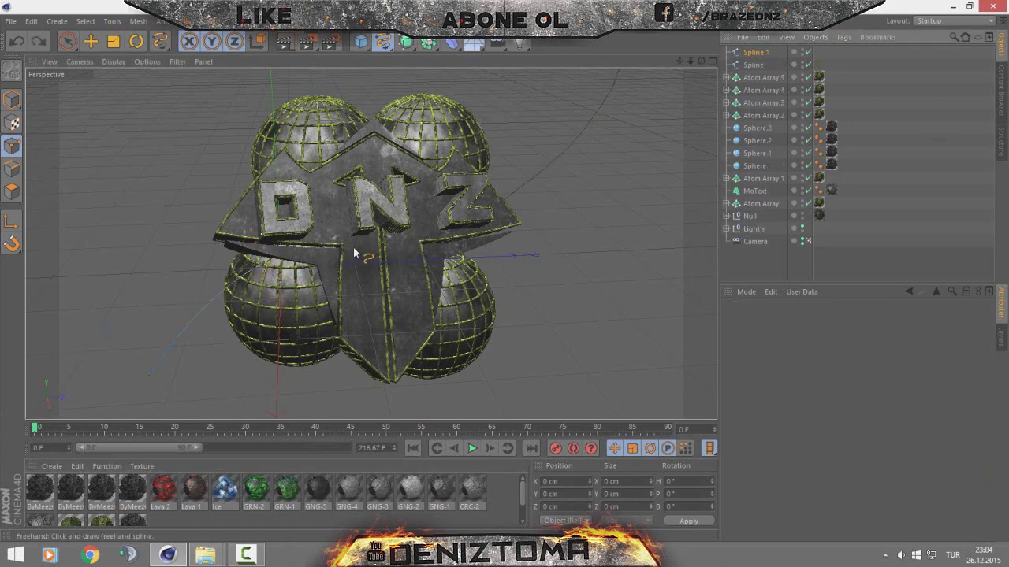
{"action": "key", "text": "ctrl+z"}
{"action": "key", "text": "ctrl+y"}
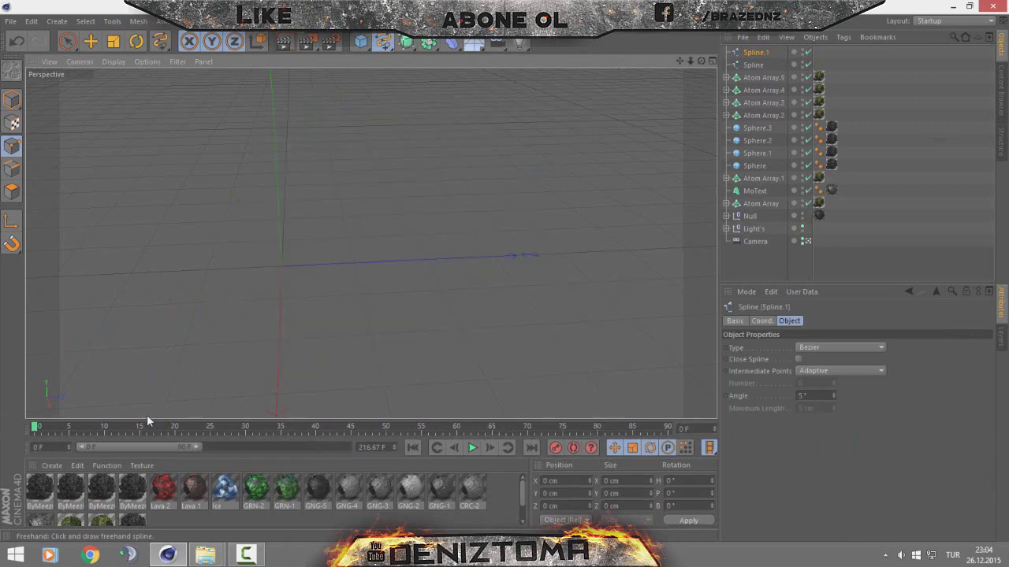
{"action": "key", "text": "Delete"}
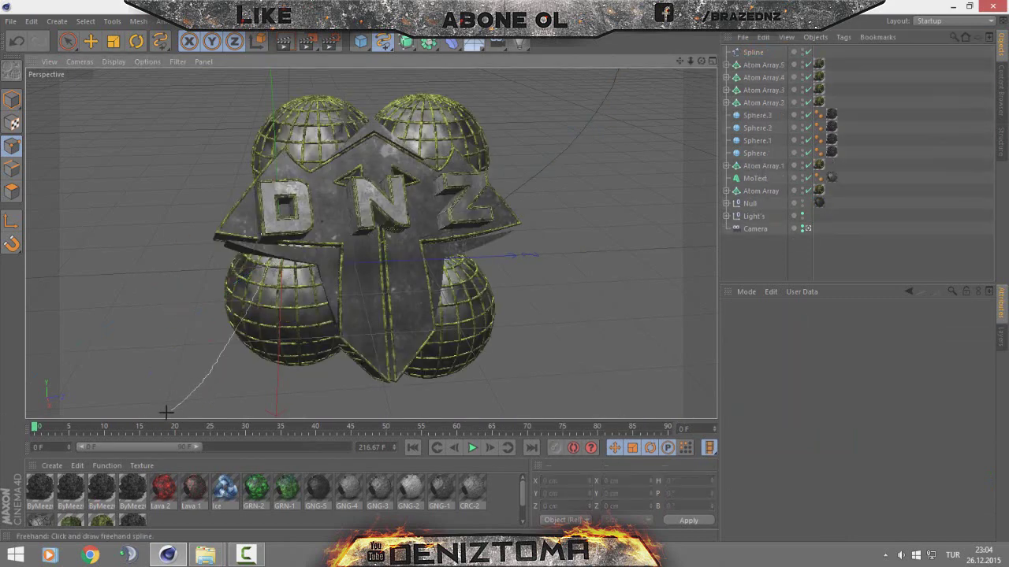
{"action": "key", "text": "ctrl+z"}
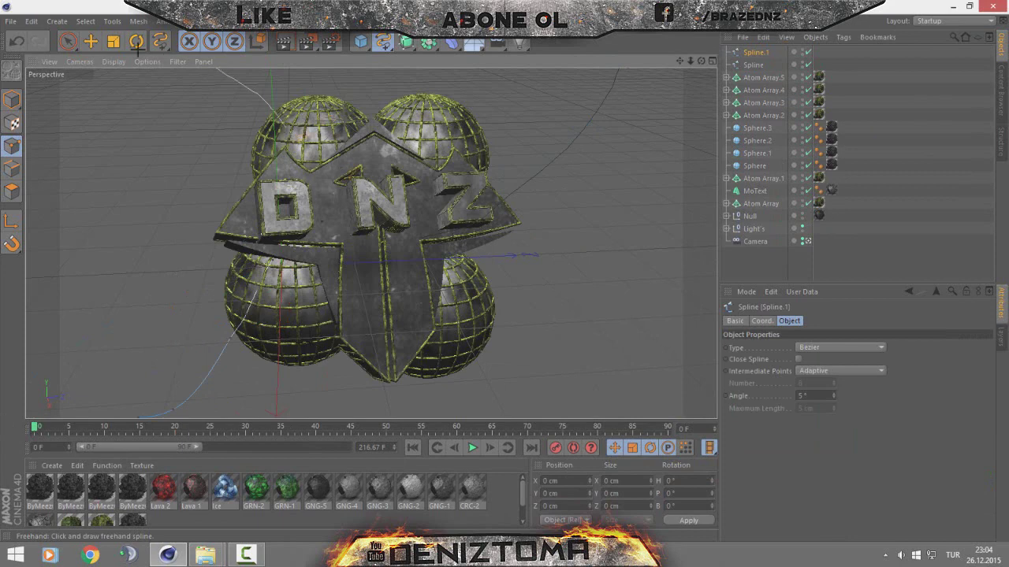
{"action": "left_click", "coordinate": [137, 42]}
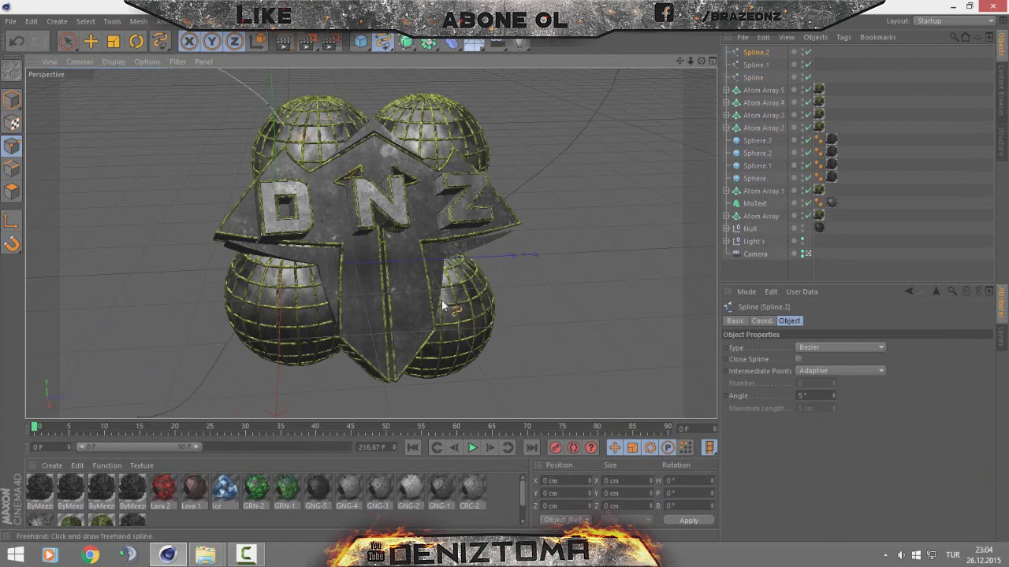
{"action": "left_click_drag", "start_coordinate": [443, 301], "coordinate": [605, 411]}
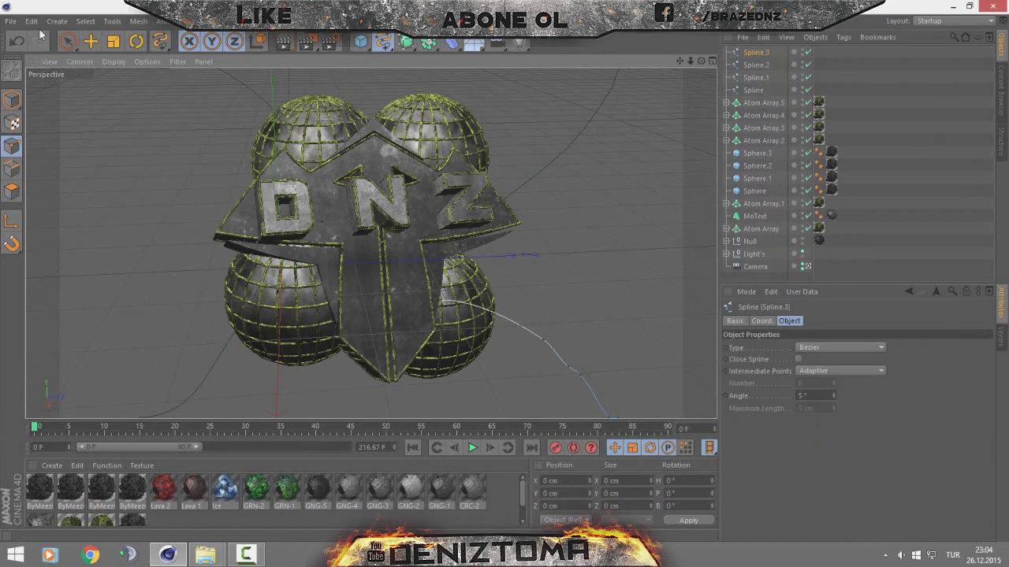
{"action": "left_click", "coordinate": [356, 36]}
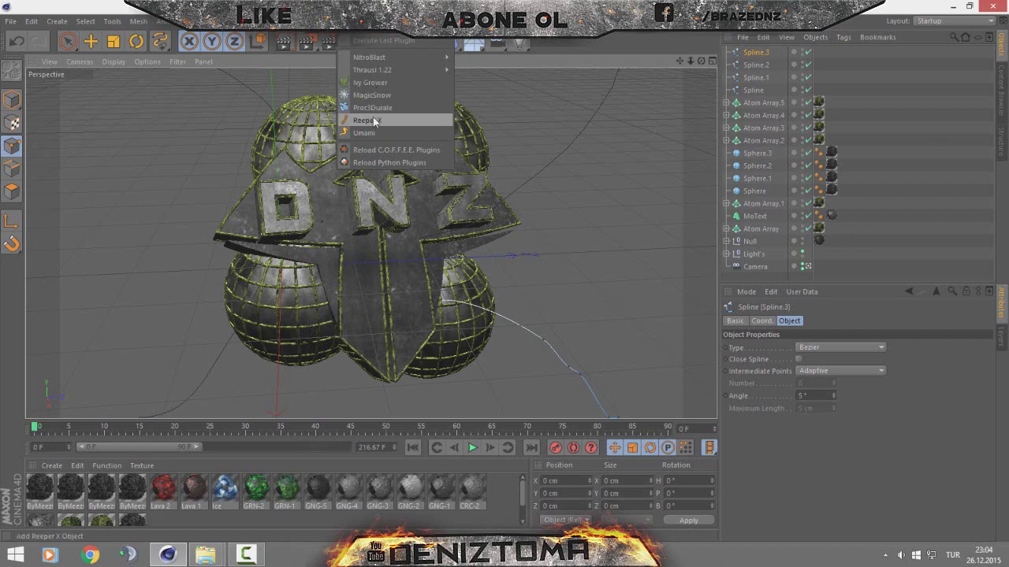
Step: Add a Reeper X rope object and duplicate it into four Reepers
{"action": "left_click", "coordinate": [375, 121]}
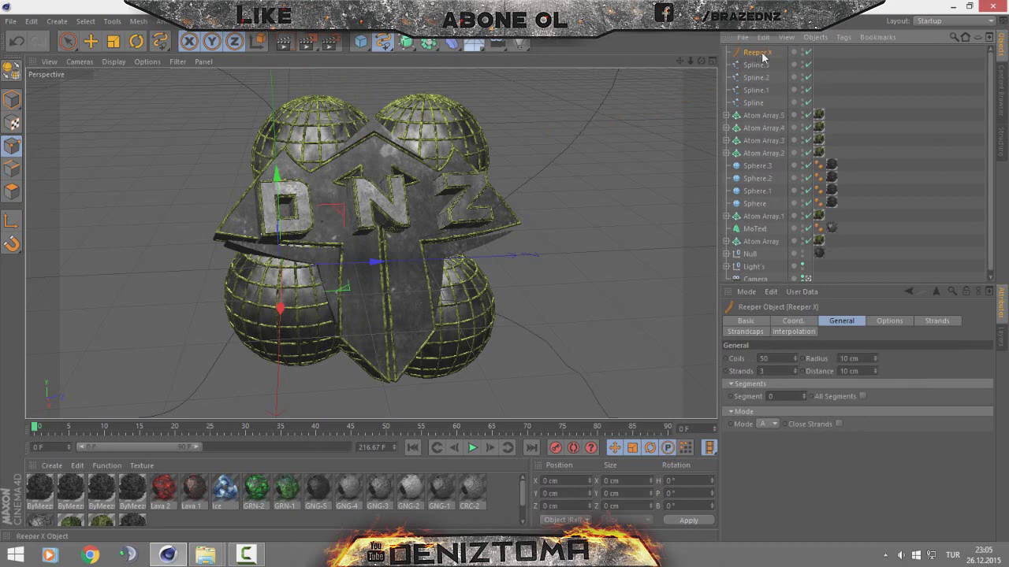
{"action": "key", "text": "ctrl+v"}
{"action": "key", "text": "ctrl+v"}
{"action": "key", "text": "ctrl+v"}
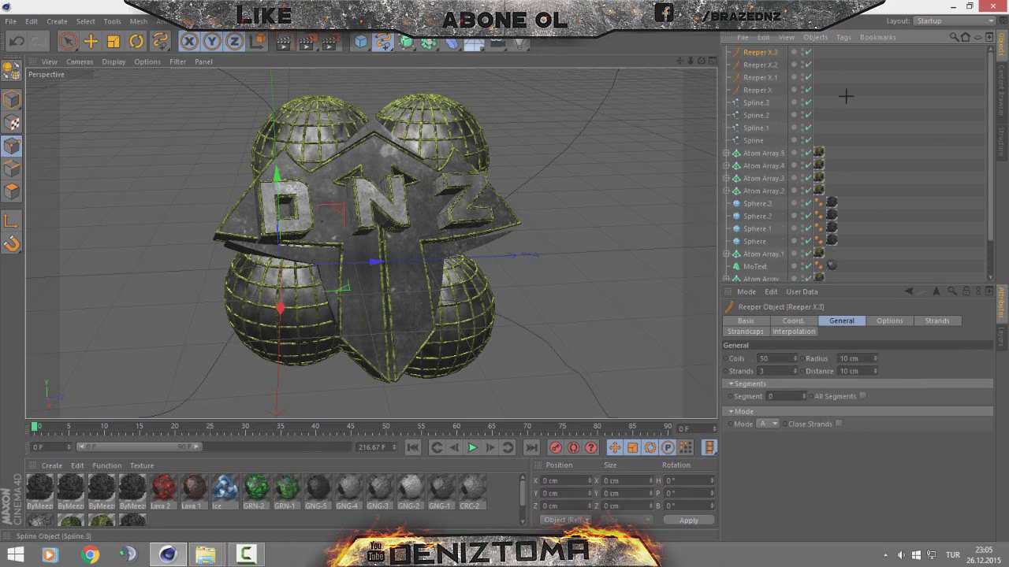
{"action": "left_click", "coordinate": [844, 95]}
Step: Parent one spline under each Reeper to form ropes, then collapse and select them
{"action": "left_click_drag", "start_coordinate": [761, 92], "coordinate": [758, 75]}
{"action": "left_click_drag", "start_coordinate": [758, 132], "coordinate": [764, 65]}
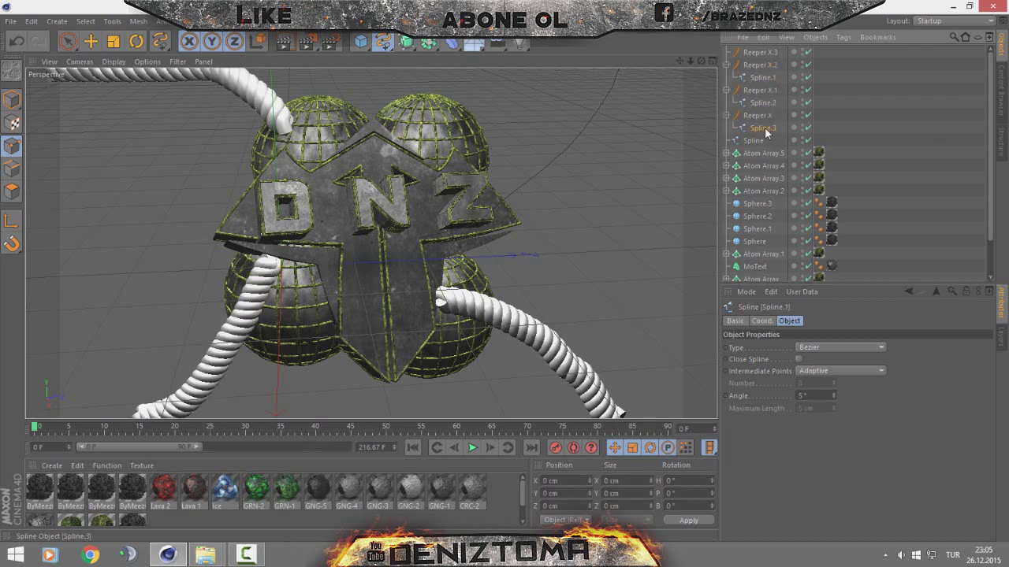
{"action": "left_click_drag", "start_coordinate": [759, 140], "coordinate": [761, 65]}
{"action": "left_click", "coordinate": [726, 65]}
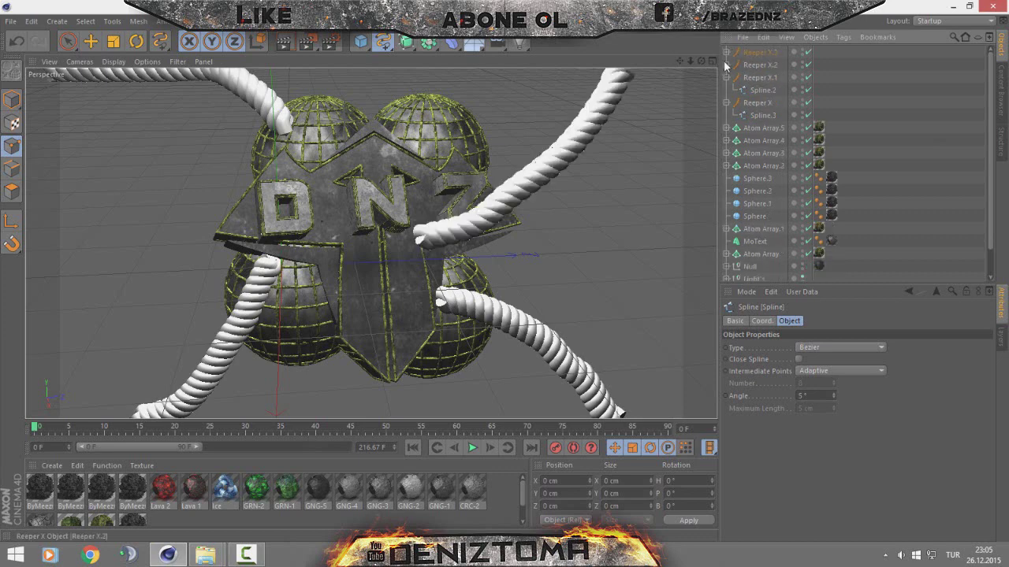
{"action": "left_click", "coordinate": [727, 77]}
{"action": "left_click", "coordinate": [727, 90]}
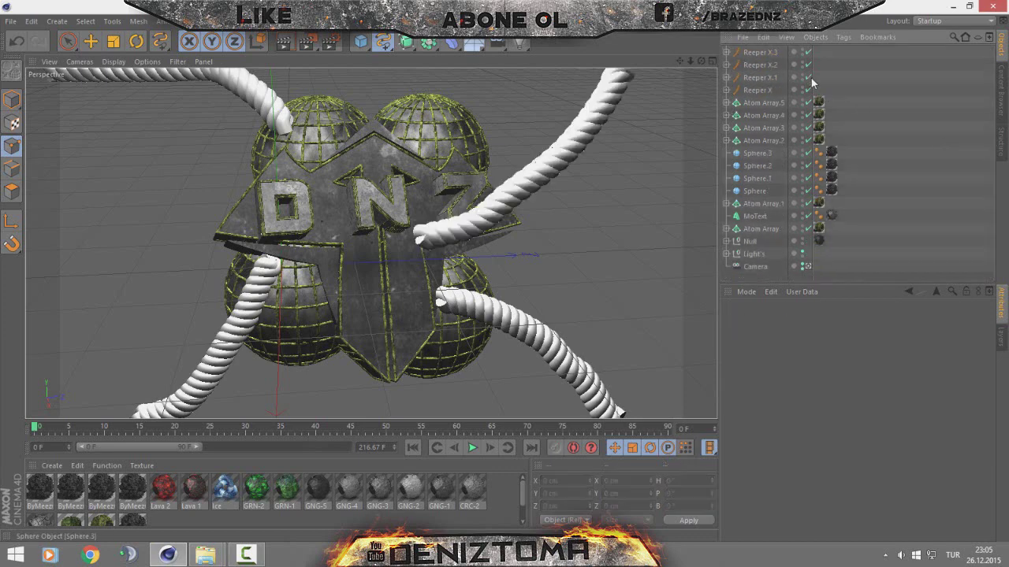
{"action": "left_click", "coordinate": [744, 54]}
{"action": "left_click", "coordinate": [756, 90], "text": "shift"}
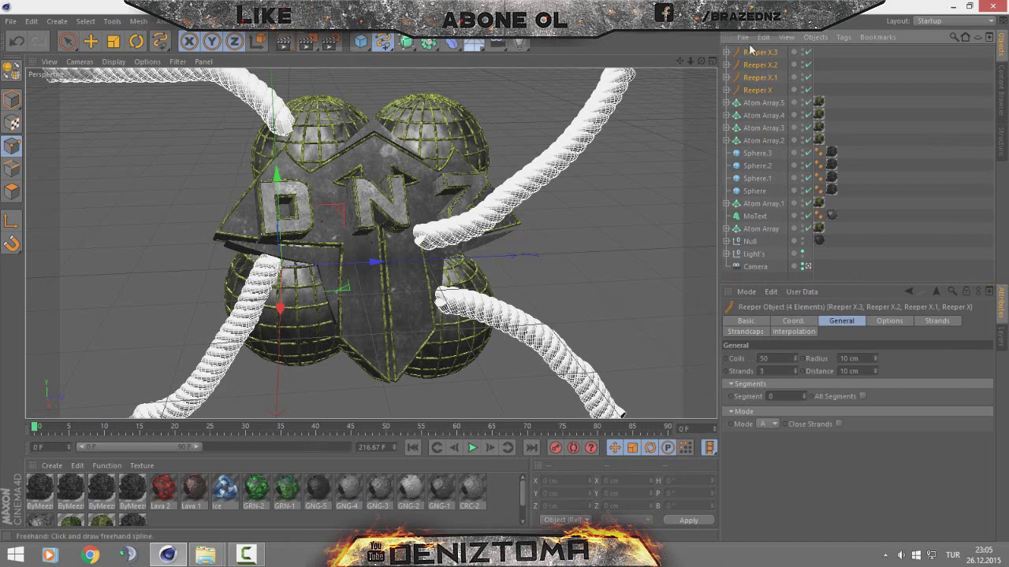
{"action": "left_click", "coordinate": [857, 68]}
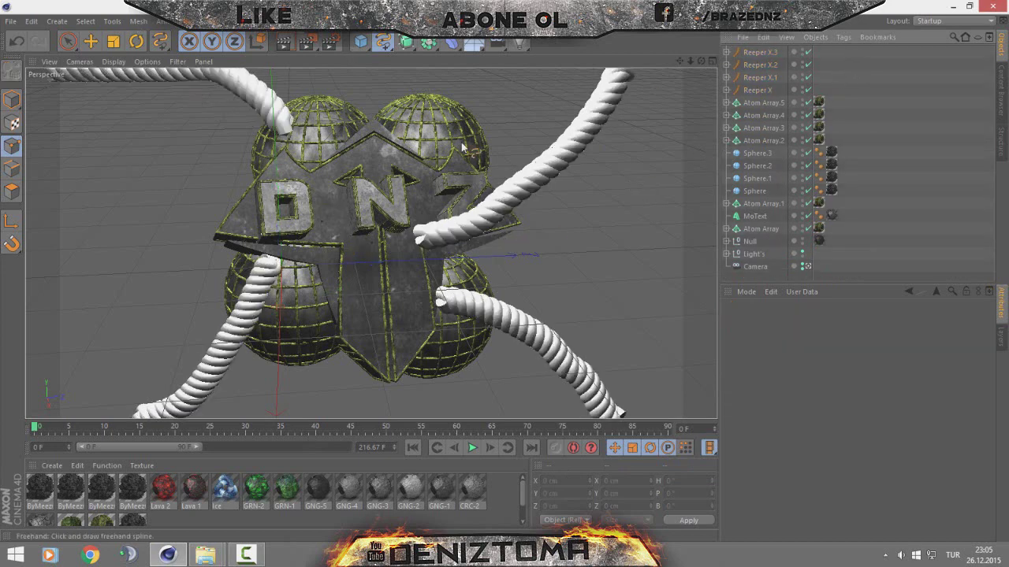
{"action": "left_click", "coordinate": [760, 52]}
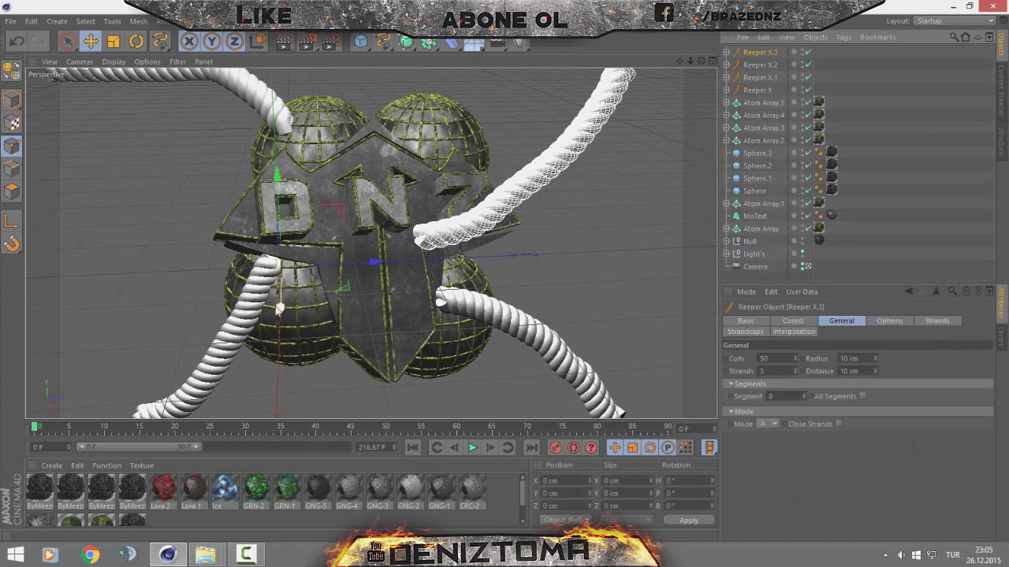
Step: Move Reeper X.3, X.2 and X.1 ropes closer around the logo
{"action": "left_click_drag", "start_coordinate": [279, 301], "coordinate": [281, 260]}
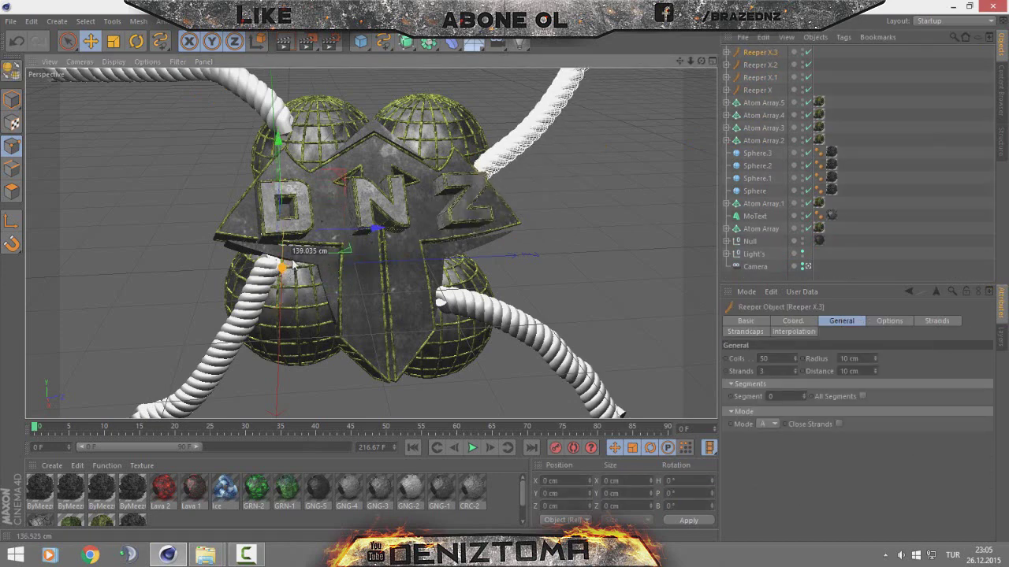
{"action": "left_click", "coordinate": [961, 105]}
{"action": "left_click", "coordinate": [765, 64]}
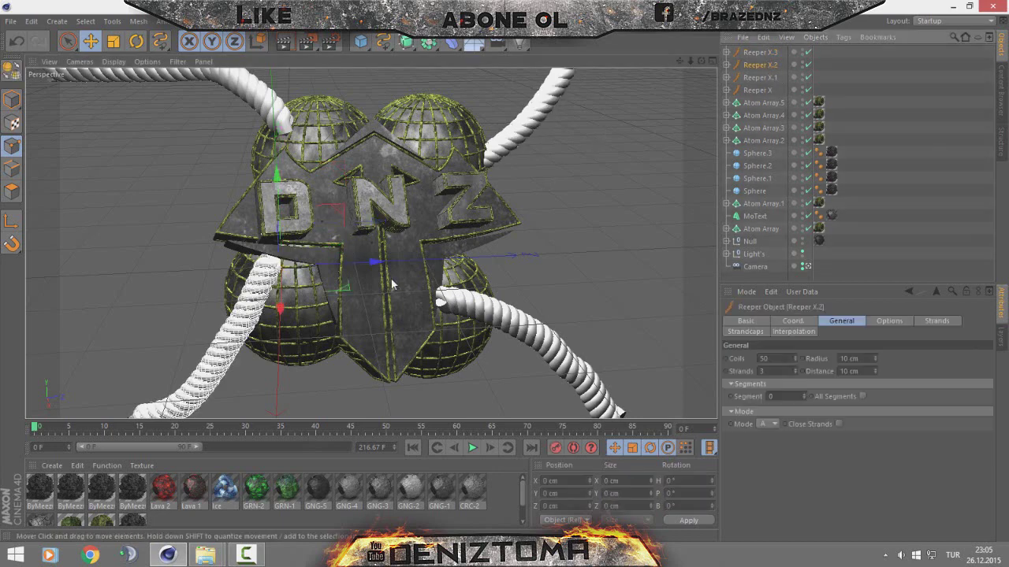
{"action": "left_click_drag", "start_coordinate": [288, 215], "coordinate": [339, 227]}
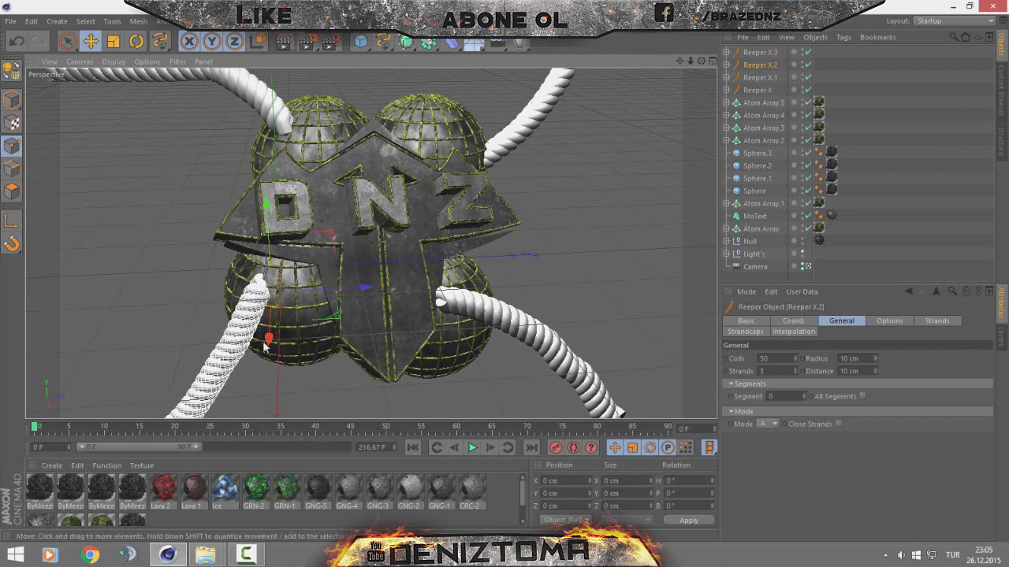
{"action": "left_click_drag", "start_coordinate": [264, 342], "coordinate": [266, 337]}
{"action": "left_click", "coordinate": [759, 77]}
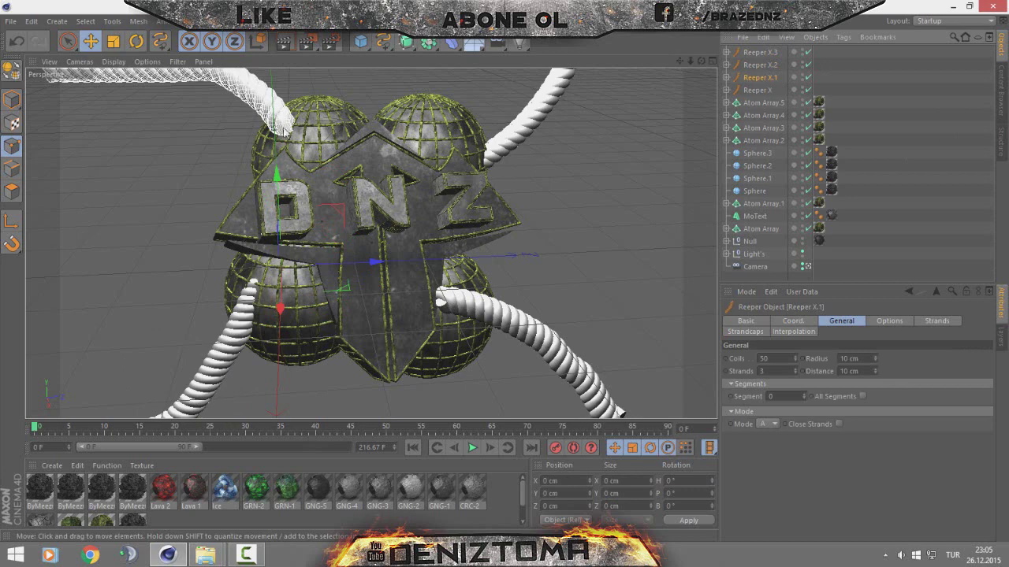
{"action": "left_click_drag", "start_coordinate": [289, 323], "coordinate": [301, 273]}
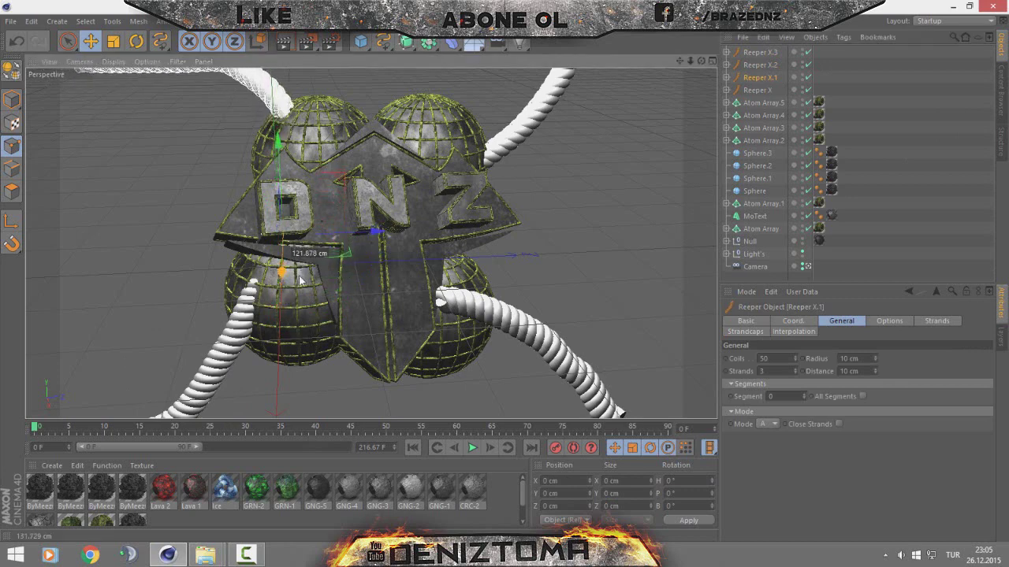
{"action": "left_click_drag", "start_coordinate": [300, 273], "coordinate": [300, 278]}
Step: Shift the bottom-right Reeper X rope toward the logo and turn it slightly
{"action": "left_click", "coordinate": [756, 91]}
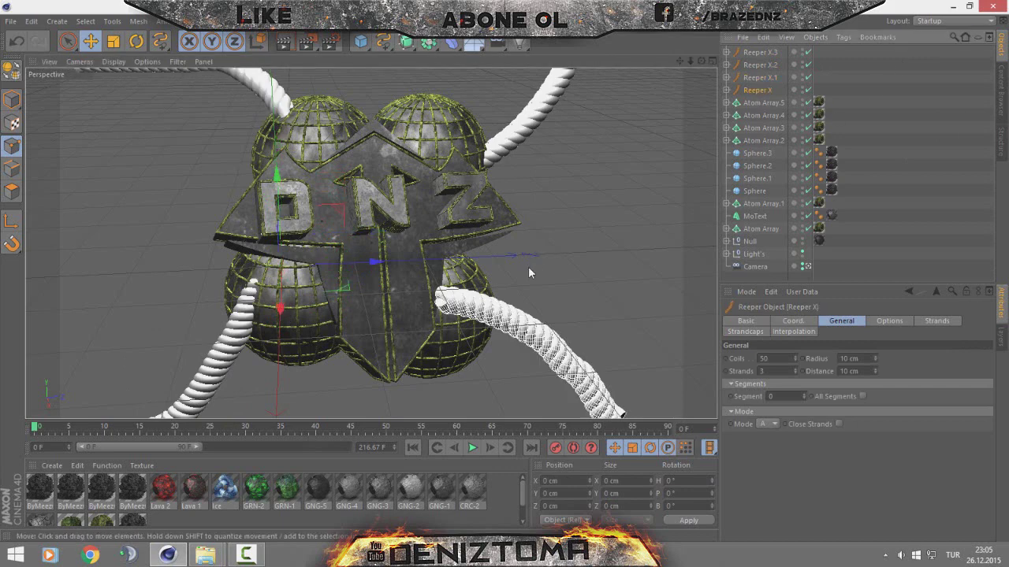
{"action": "left_click_drag", "start_coordinate": [285, 312], "coordinate": [301, 277]}
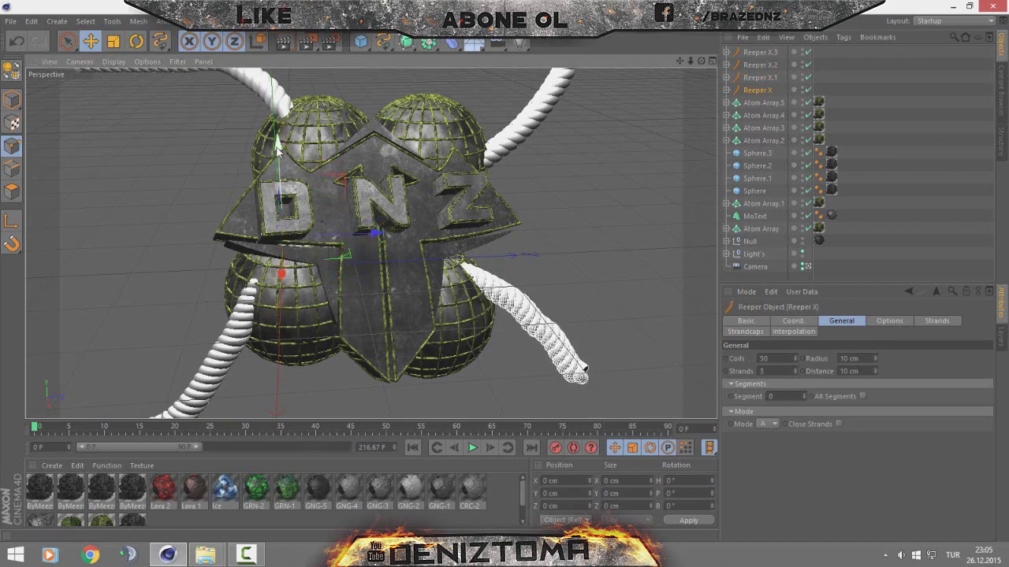
{"action": "left_click_drag", "start_coordinate": [288, 186], "coordinate": [280, 169]}
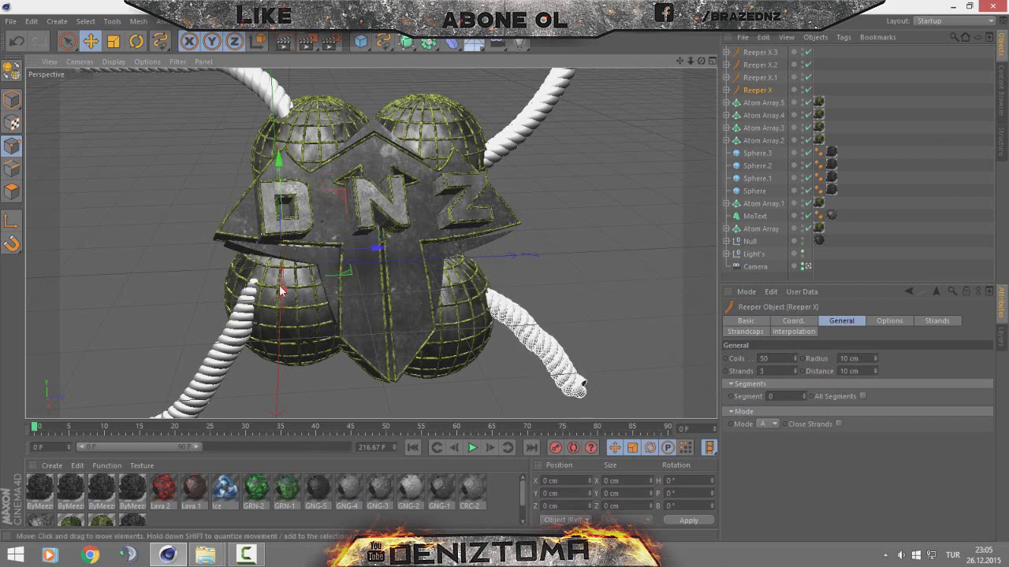
{"action": "left_click_drag", "start_coordinate": [282, 298], "coordinate": [282, 310]}
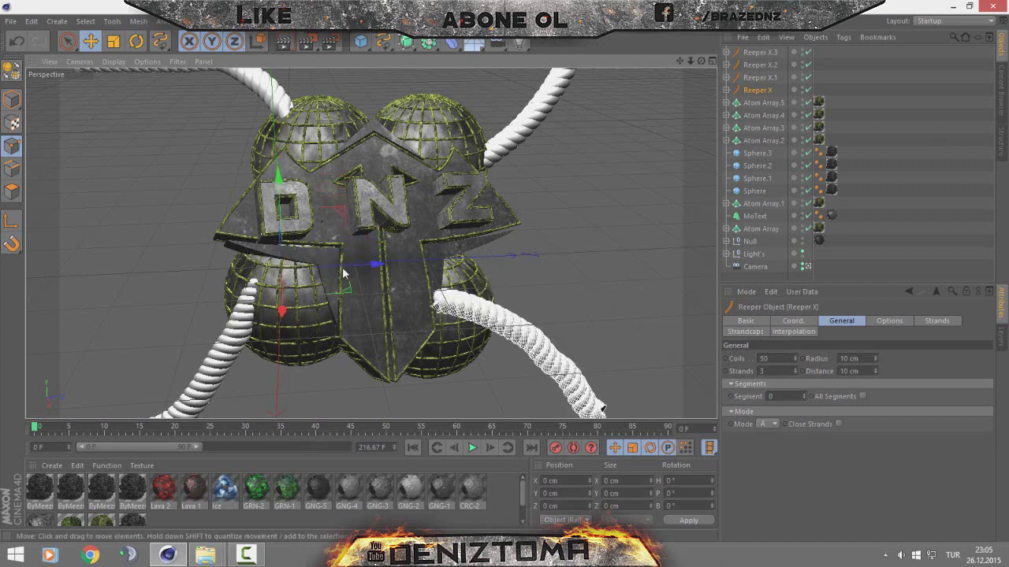
{"action": "mouse_move", "coordinate": [343, 273]}
{"action": "left_mouse_down"}
{"action": "mouse_move", "coordinate": [362, 272]}
{"action": "mouse_move", "coordinate": [354, 231]}
{"action": "left_mouse_up"}
{"action": "left_click", "coordinate": [138, 43]}
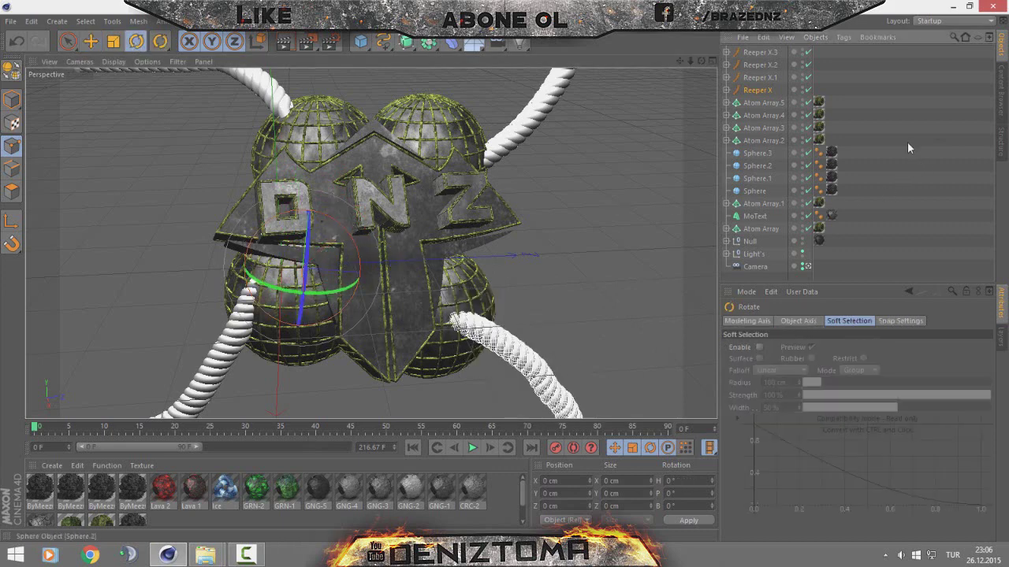
Step: Select all four Reepers, raise Radius to 11 cm and keep strand Distance at 10 cm
{"action": "left_click", "coordinate": [760, 52]}
{"action": "left_click", "coordinate": [748, 91], "text": "shift"}
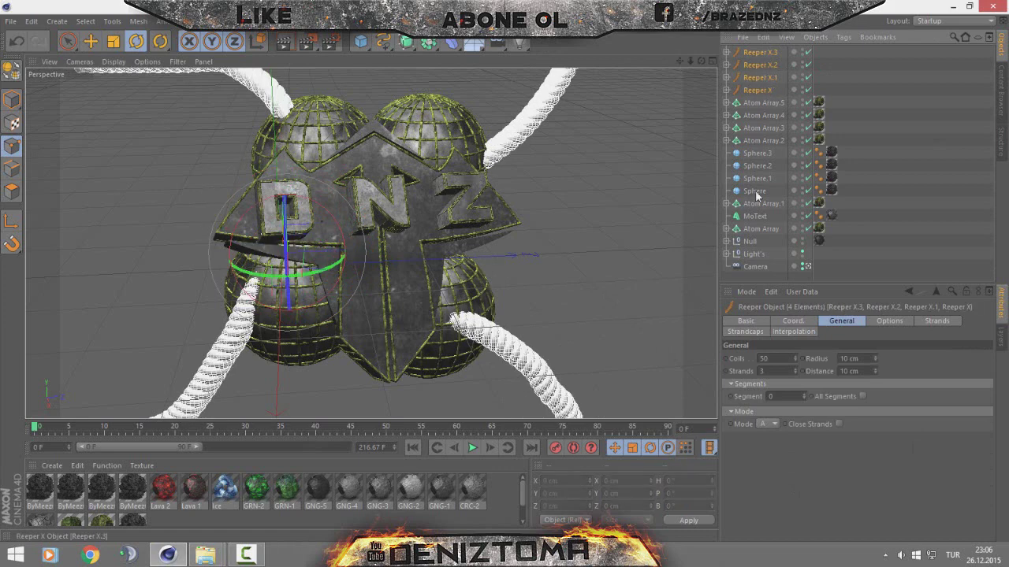
{"action": "left_click", "coordinate": [90, 41]}
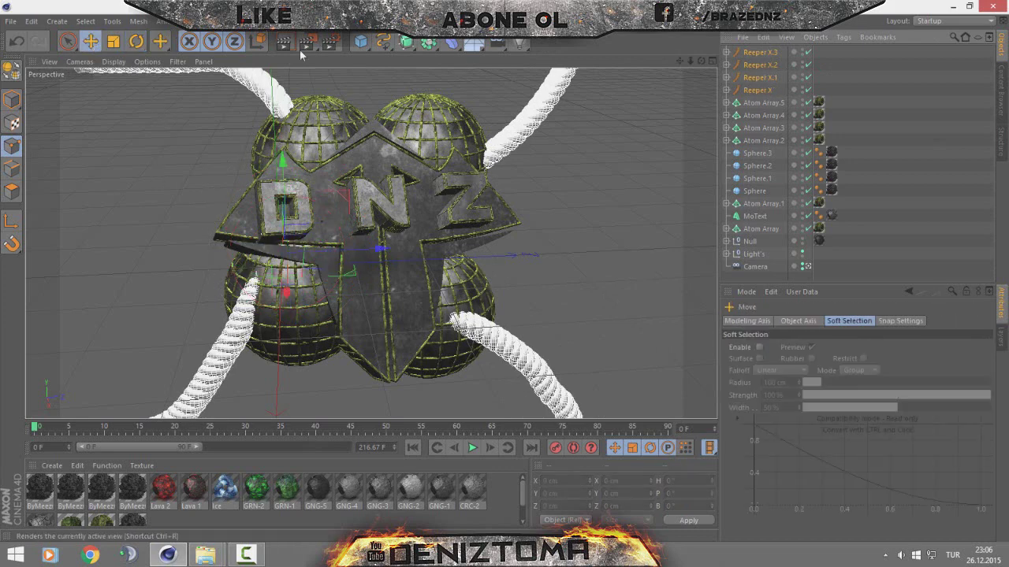
{"action": "left_click", "coordinate": [909, 292]}
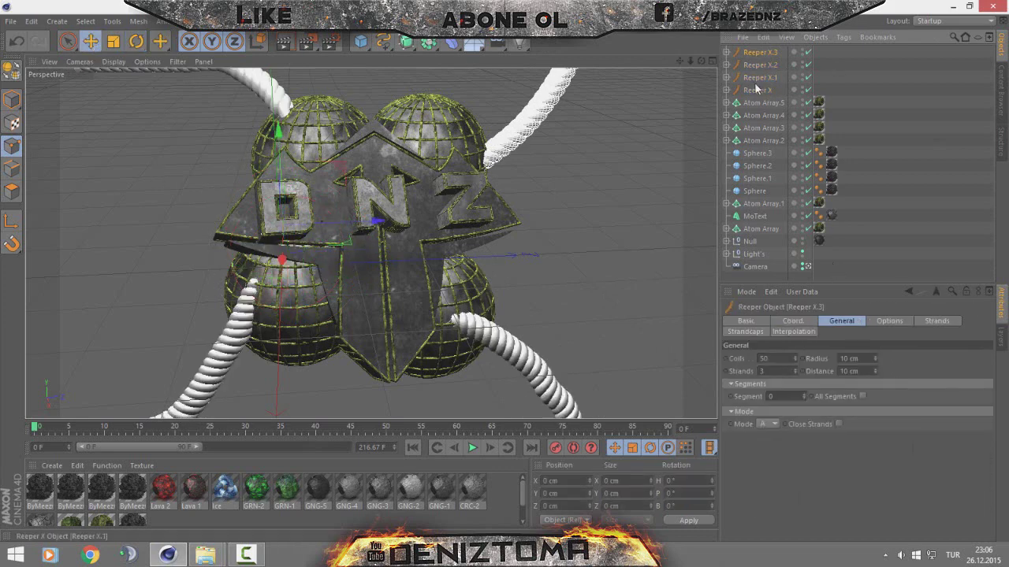
{"action": "left_click", "coordinate": [875, 356]}
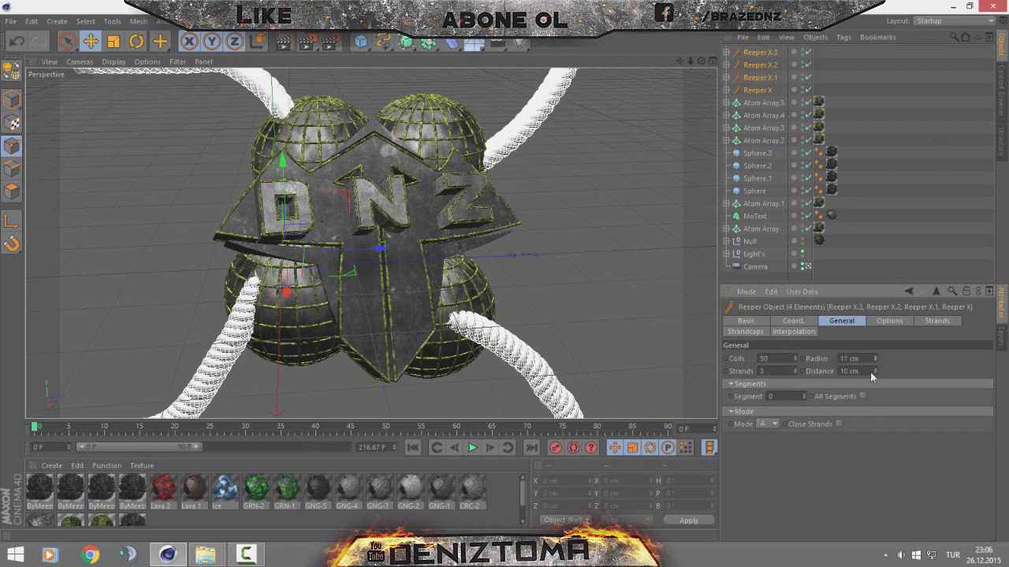
{"action": "left_click_drag", "start_coordinate": [876, 367], "coordinate": [876, 347]}
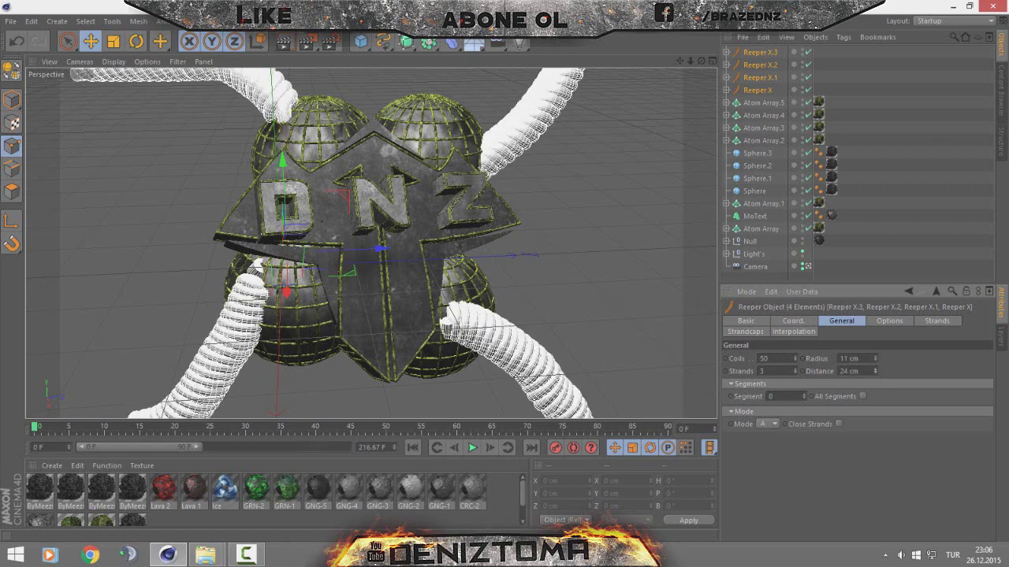
{"action": "left_click_drag", "start_coordinate": [876, 372], "coordinate": [876, 394]}
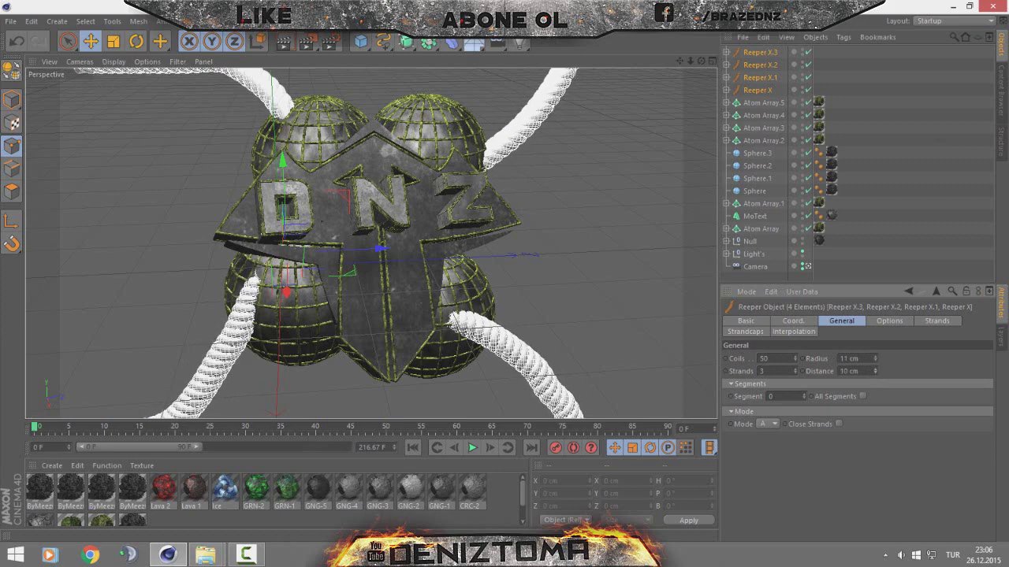
Step: Give all four Reepers 1 strand, 26 coils and a 17 cm radius
{"action": "left_click", "coordinate": [795, 373]}
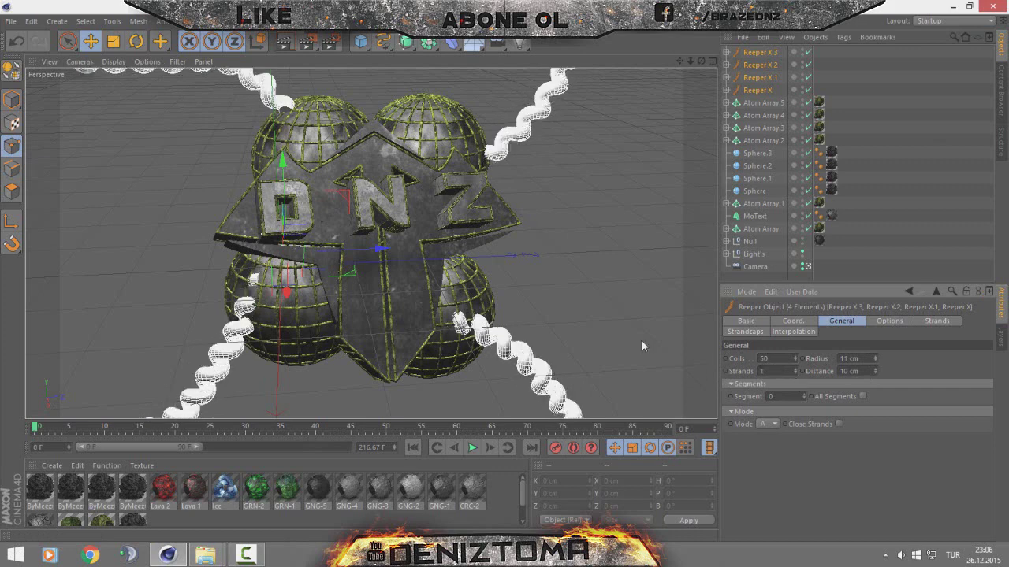
{"action": "left_click", "coordinate": [795, 368]}
{"action": "left_click", "coordinate": [795, 368]}
{"action": "left_click", "coordinate": [794, 375]}
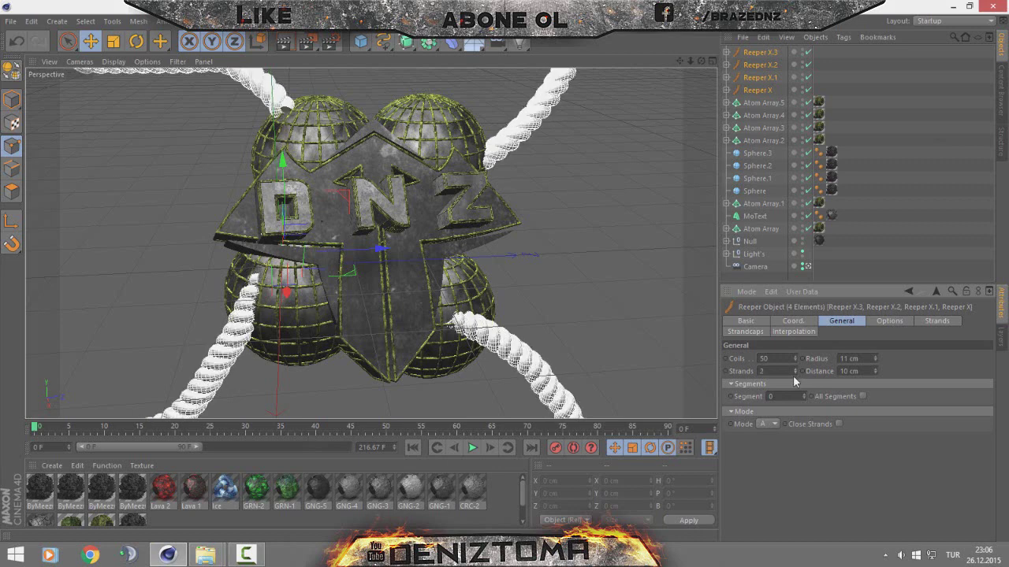
{"action": "left_click", "coordinate": [794, 374]}
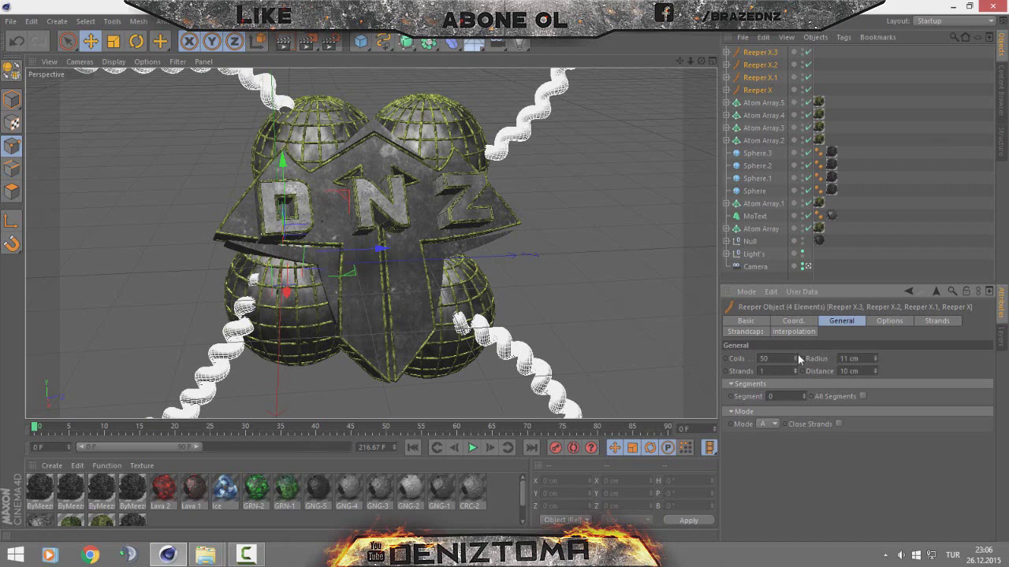
{"action": "left_click_drag", "start_coordinate": [796, 356], "coordinate": [776, 357]}
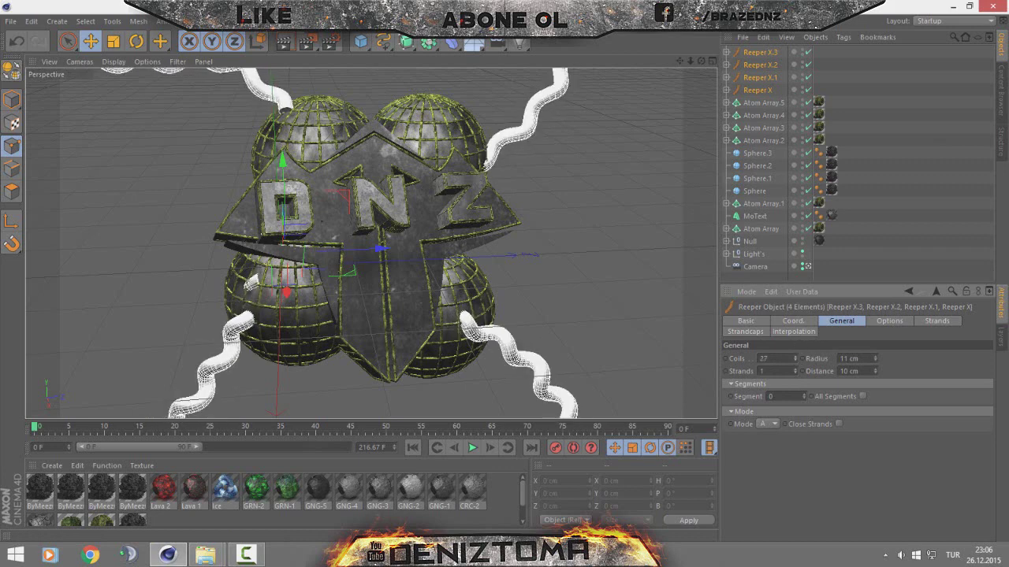
{"action": "left_click_drag", "start_coordinate": [794, 359], "coordinate": [790, 359]}
{"action": "left_click_drag", "start_coordinate": [877, 359], "coordinate": [887, 359]}
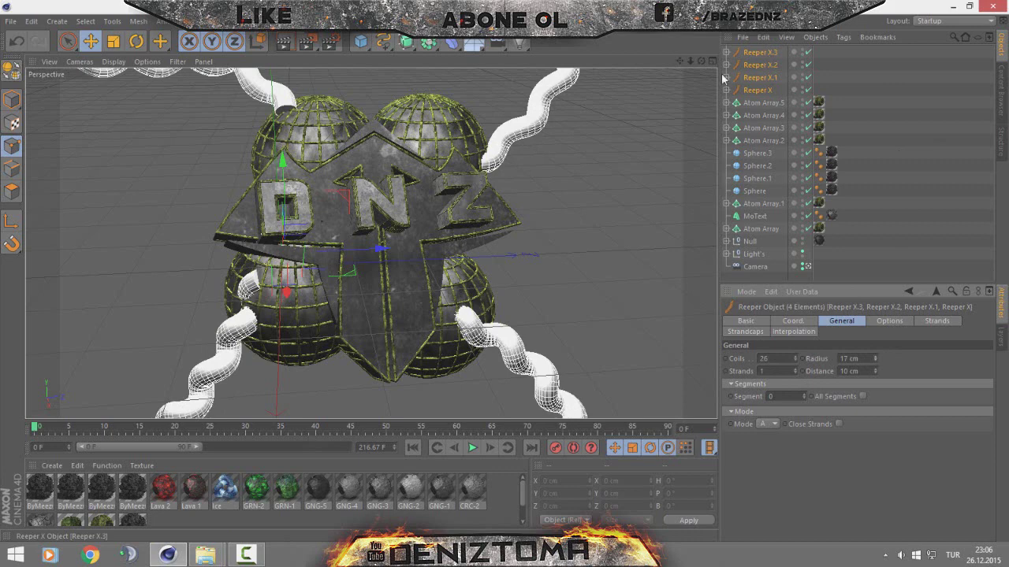
Step: Duplicate the four Reepers as X.4–X.7 and set their Strands to 2
{"action": "key", "text": "ctrl+c"}
{"action": "key", "text": "ctrl+v"}
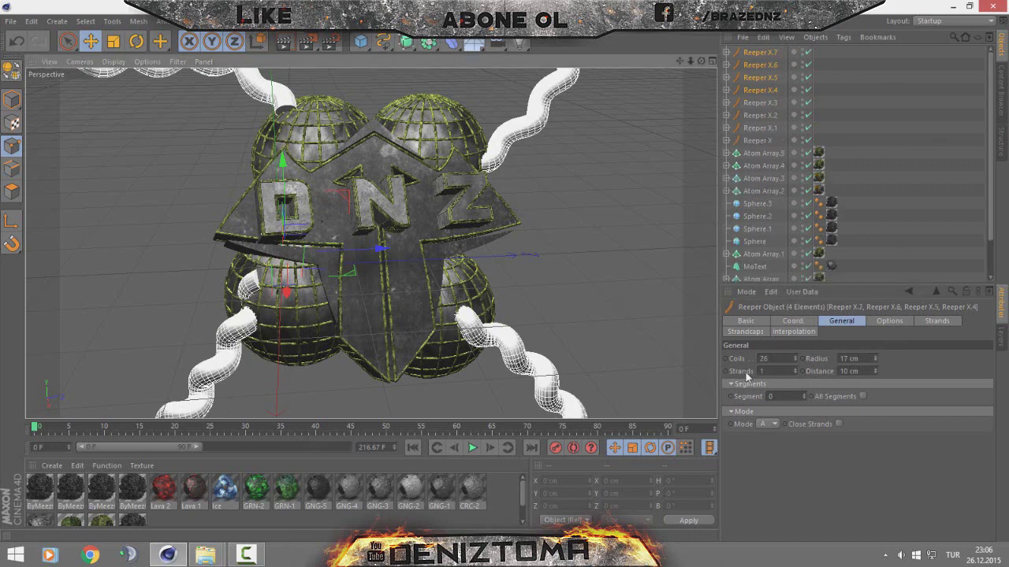
{"action": "left_click", "coordinate": [794, 368]}
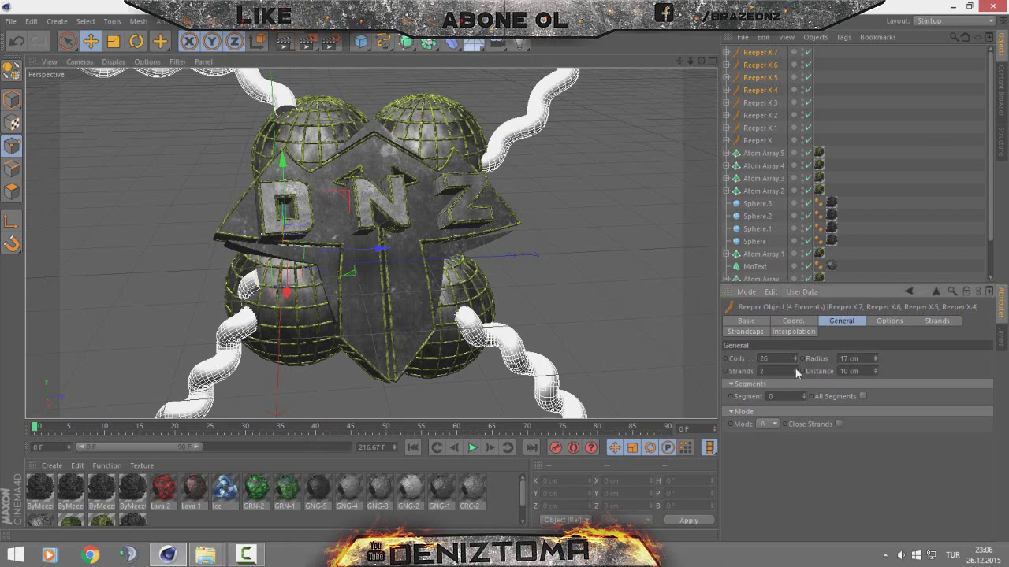
{"action": "left_click", "coordinate": [865, 113]}
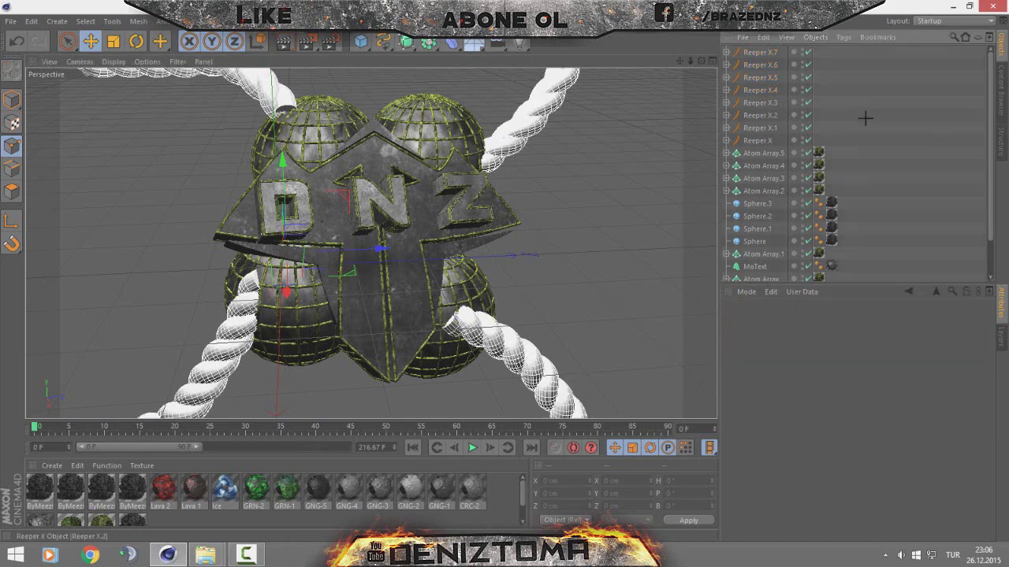
{"action": "left_click", "coordinate": [758, 167]}
{"action": "left_click", "coordinate": [883, 169]}
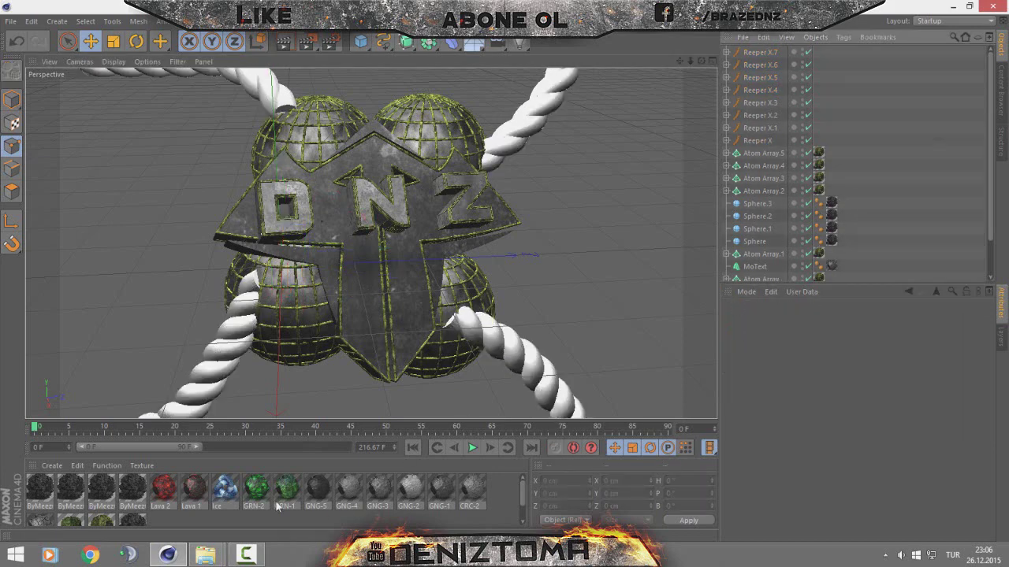
{"action": "left_click", "coordinate": [771, 127]}
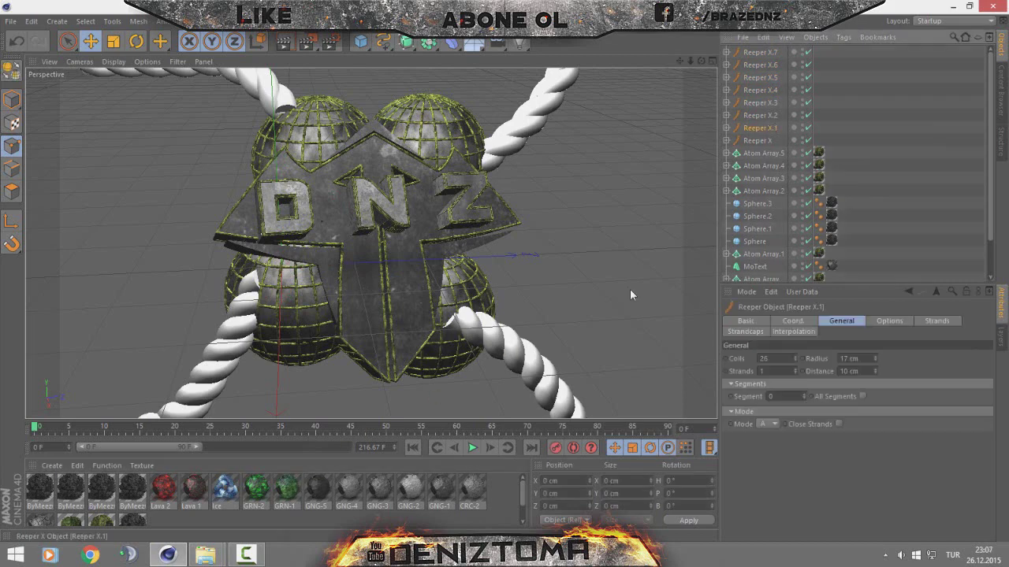
{"action": "left_click", "coordinate": [317, 496]}
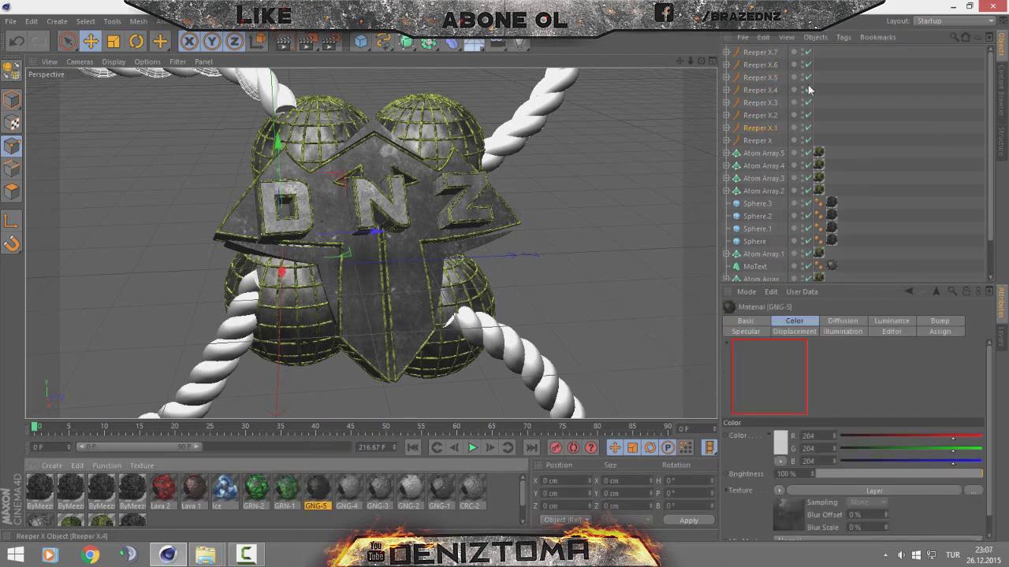
{"action": "key", "text": "ctrl+shift+a"}
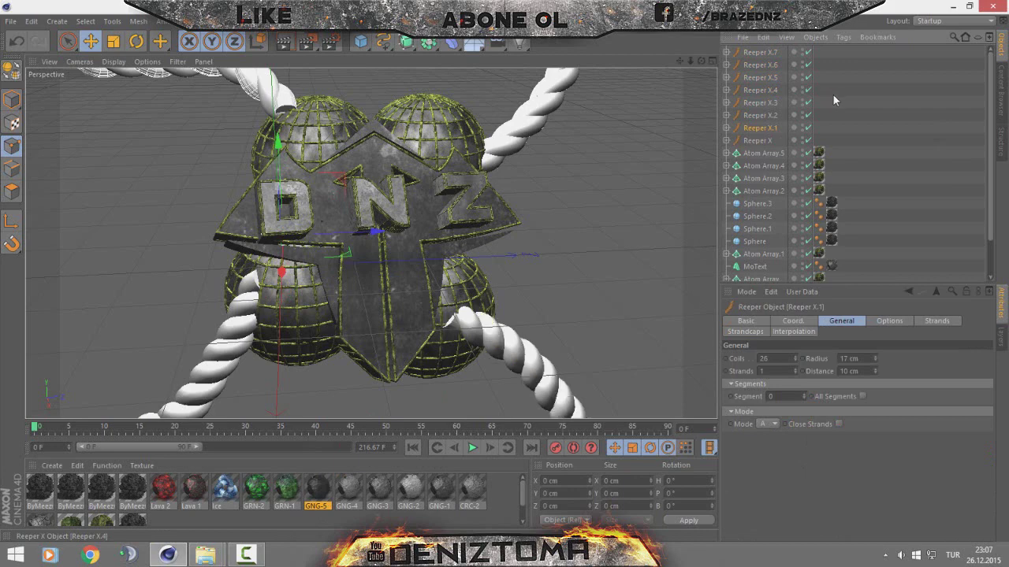
Step: Apply GNG-5 to Reeper X–X.3 with seamless Cubic projection
{"action": "left_click", "coordinate": [318, 493]}
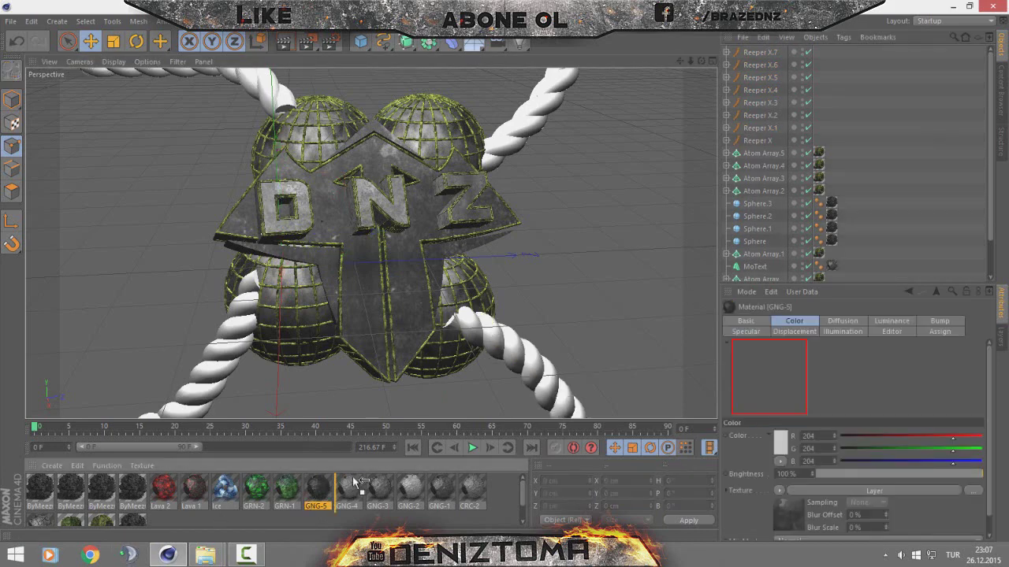
{"action": "mouse_move", "coordinate": [768, 178]}
{"action": "left_mouse_down"}
{"action": "mouse_move", "coordinate": [817, 140]}
{"action": "mouse_move", "coordinate": [820, 117]}
{"action": "left_mouse_up"}
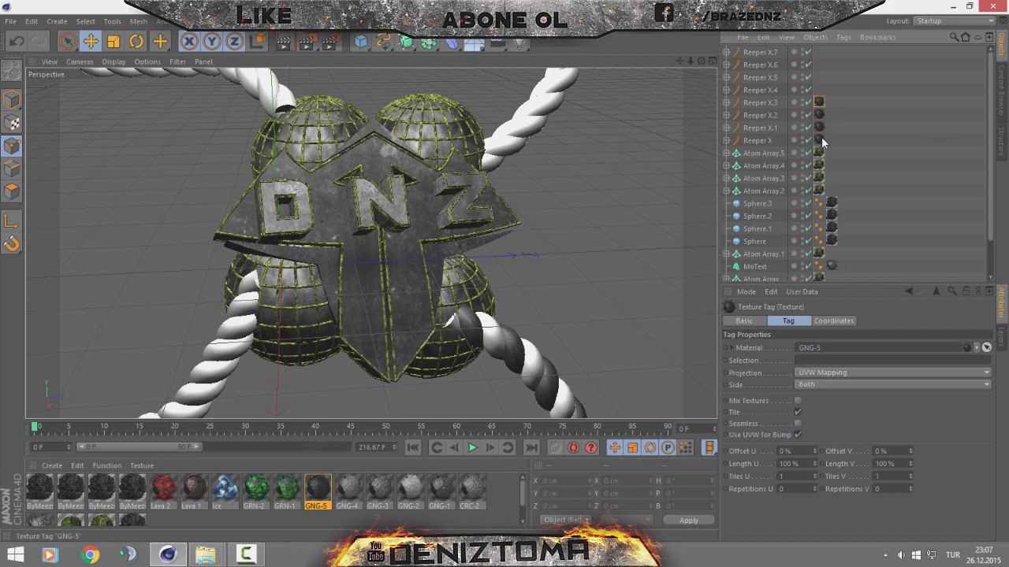
{"action": "left_click_drag", "start_coordinate": [819, 109], "coordinate": [824, 104], "text": "ctrl"}
{"action": "left_click", "coordinate": [819, 102], "text": "shift"}
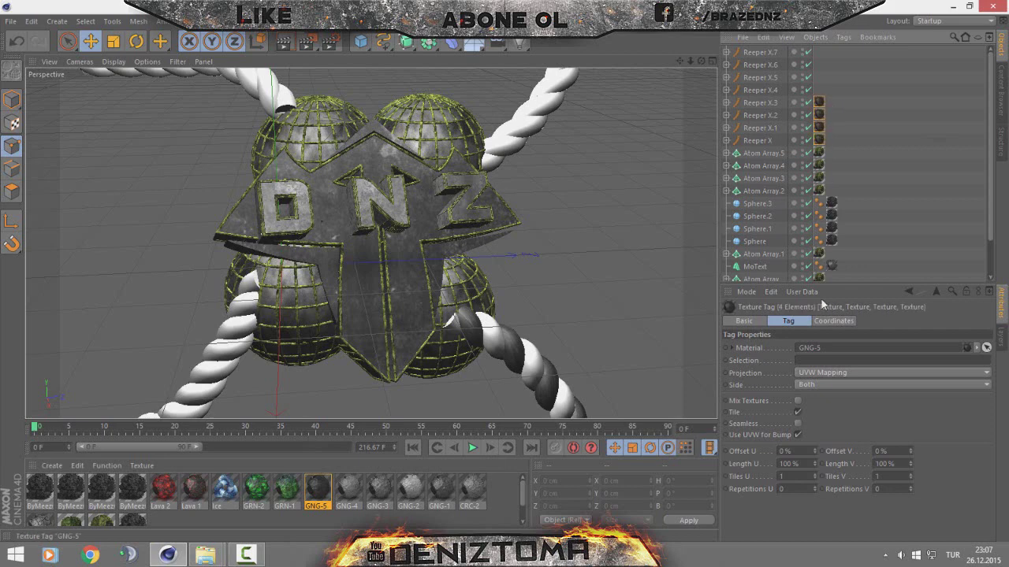
{"action": "left_click", "coordinate": [829, 374]}
{"action": "left_click", "coordinate": [819, 418]}
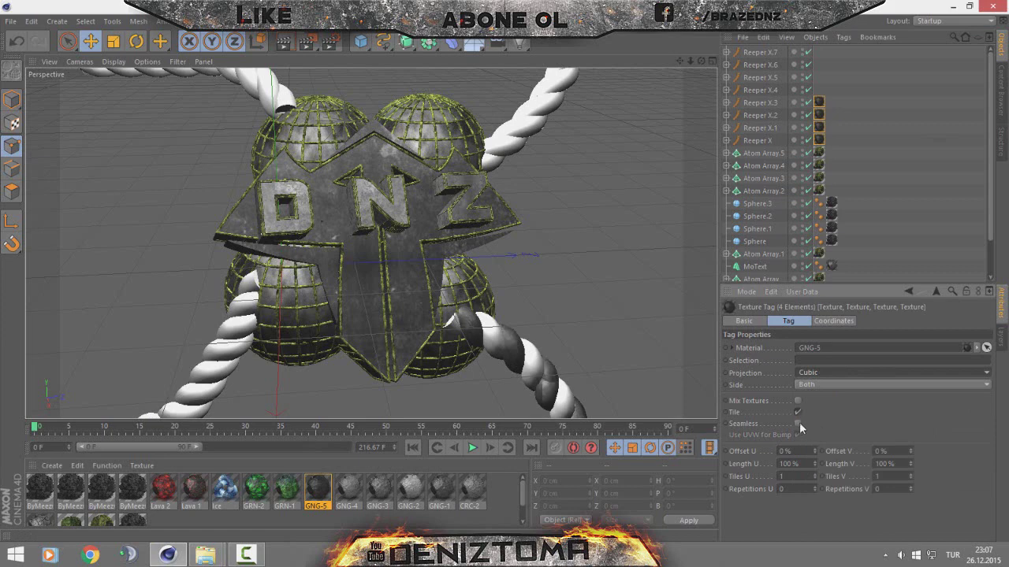
{"action": "left_click", "coordinate": [798, 423]}
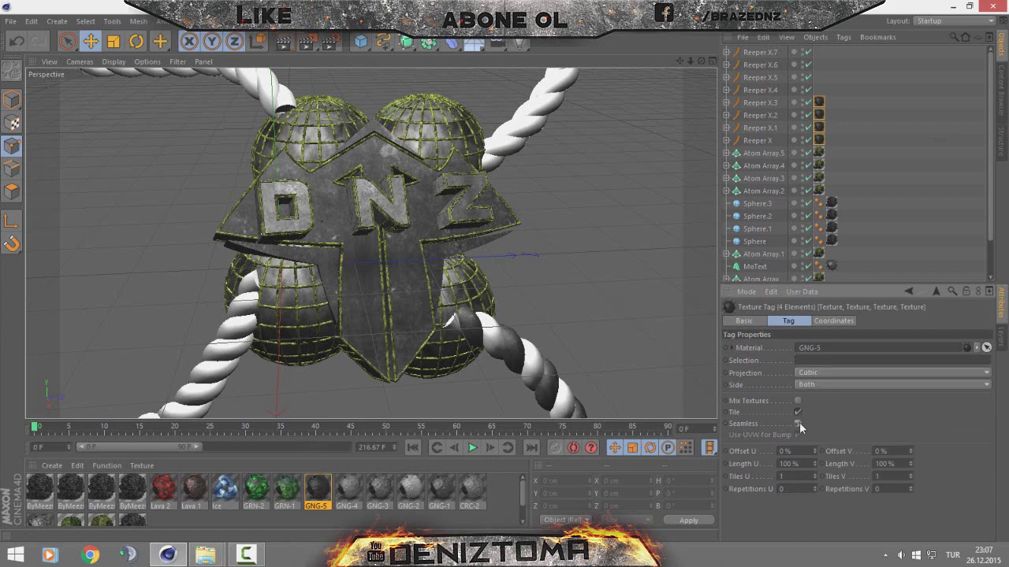
{"action": "left_click", "coordinate": [849, 116]}
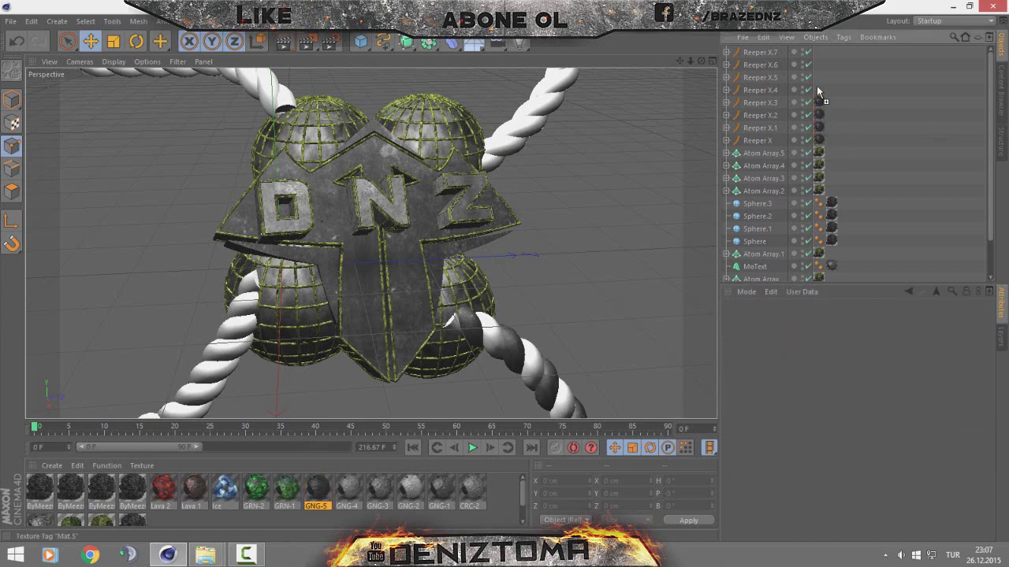
Step: Give Reeper X.4–X.7 the mossy texture and set Reeper X–X.3 radius to 10 cm
{"action": "left_click_drag", "start_coordinate": [818, 92], "coordinate": [820, 52], "text": "ctrl"}
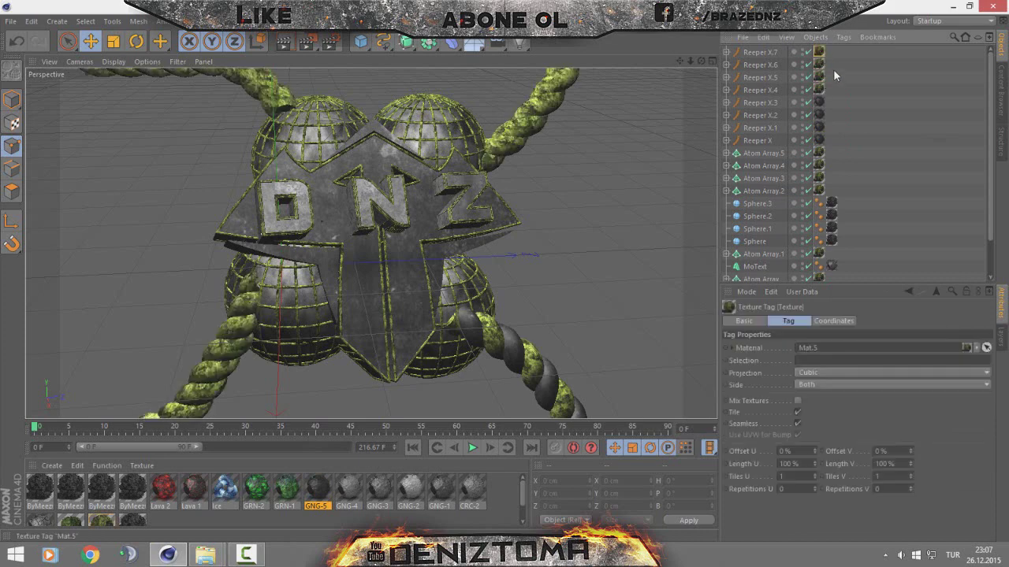
{"action": "left_click", "coordinate": [883, 95]}
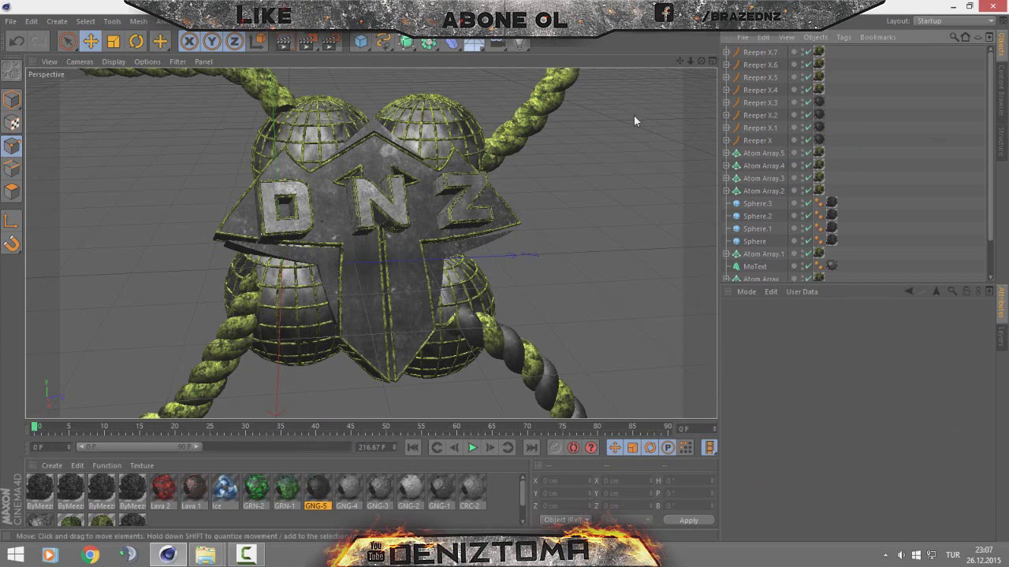
{"action": "left_click", "coordinate": [782, 103]}
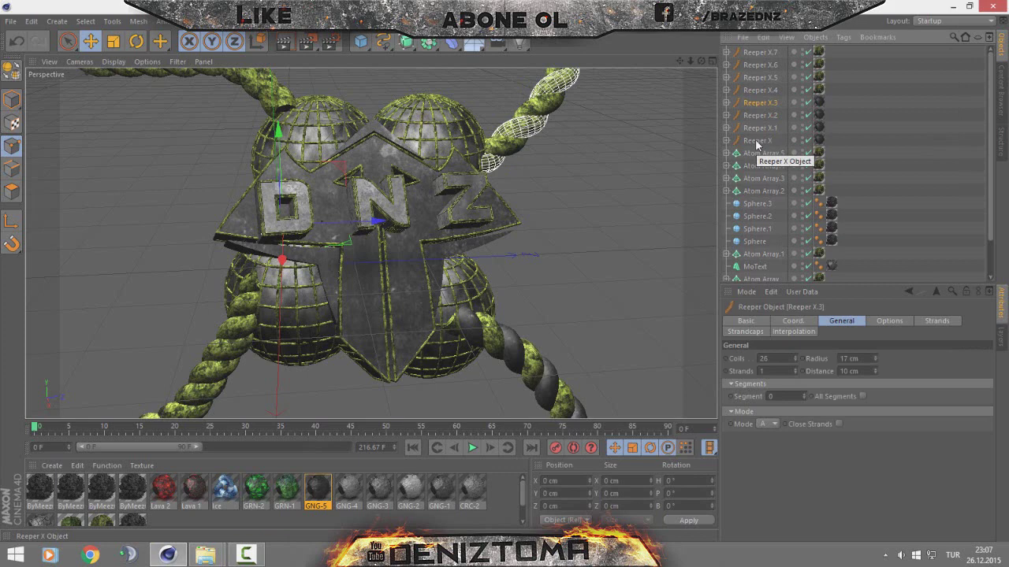
{"action": "left_click", "coordinate": [757, 142], "text": "shift"}
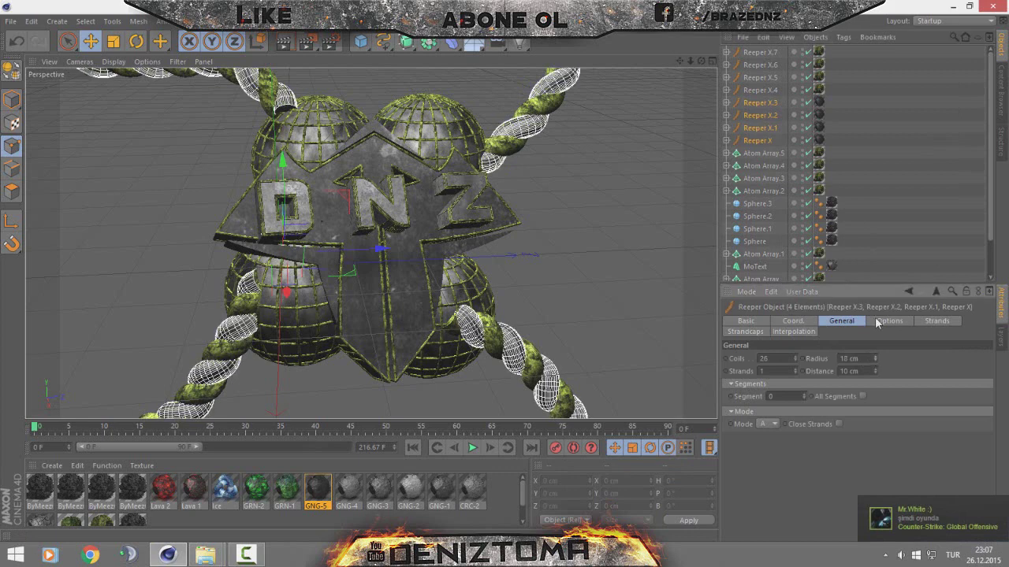
{"action": "left_click", "coordinate": [630, 205]}
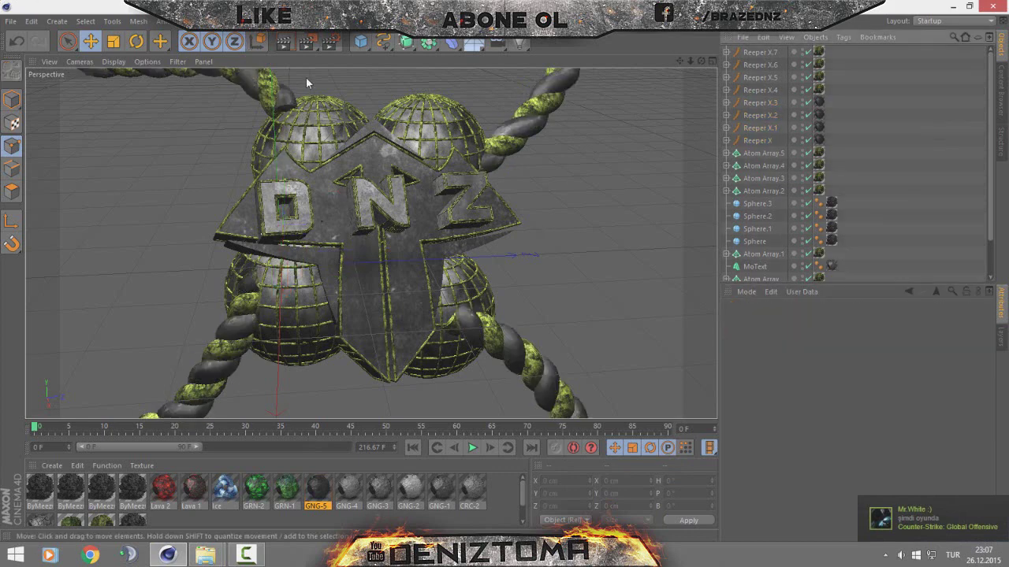
{"action": "left_click", "coordinate": [308, 48]}
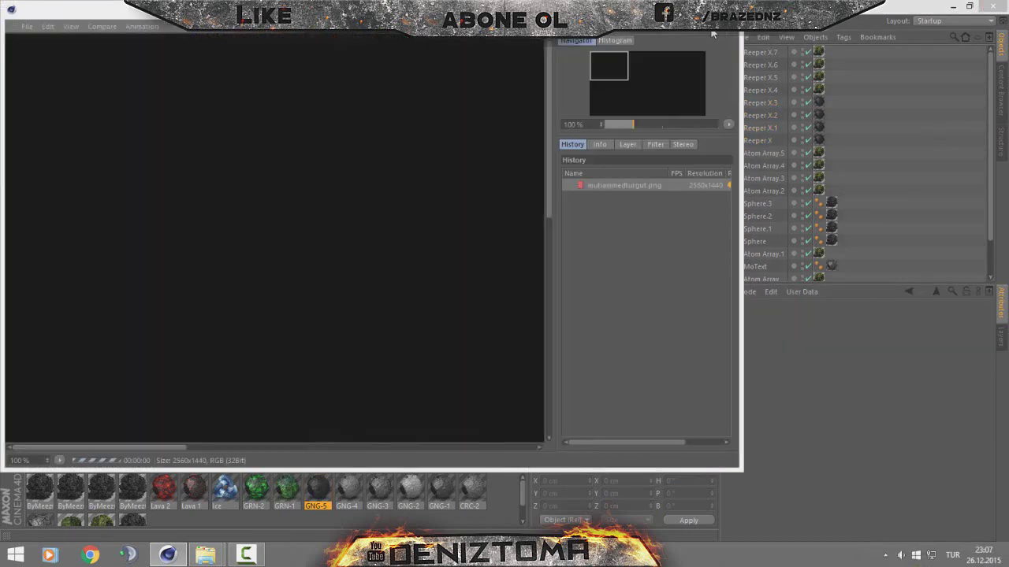
{"action": "left_click", "coordinate": [730, 8]}
{"action": "left_click", "coordinate": [570, 325]}
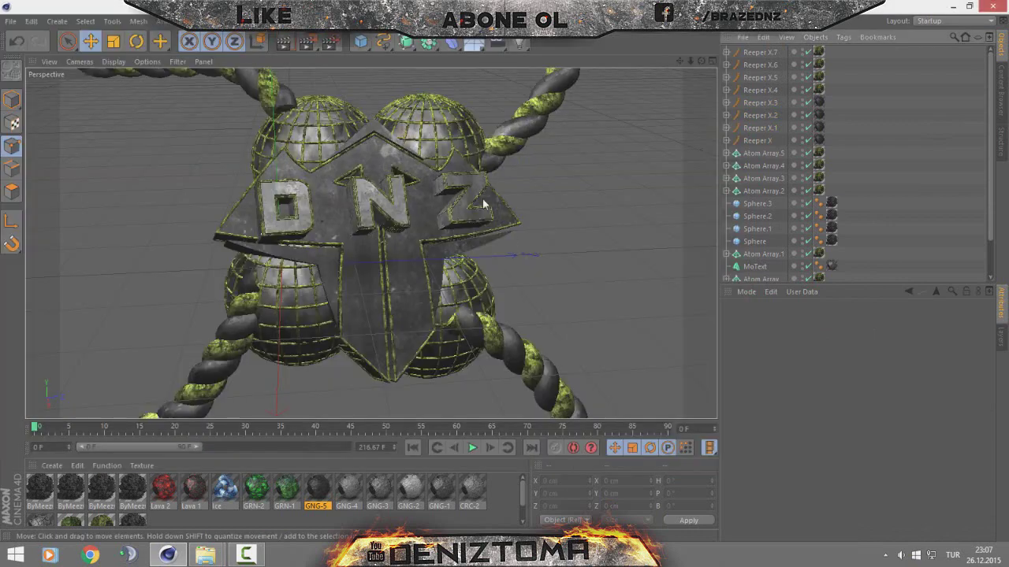
{"action": "left_click_drag", "start_coordinate": [325, 46], "coordinate": [442, 134]}
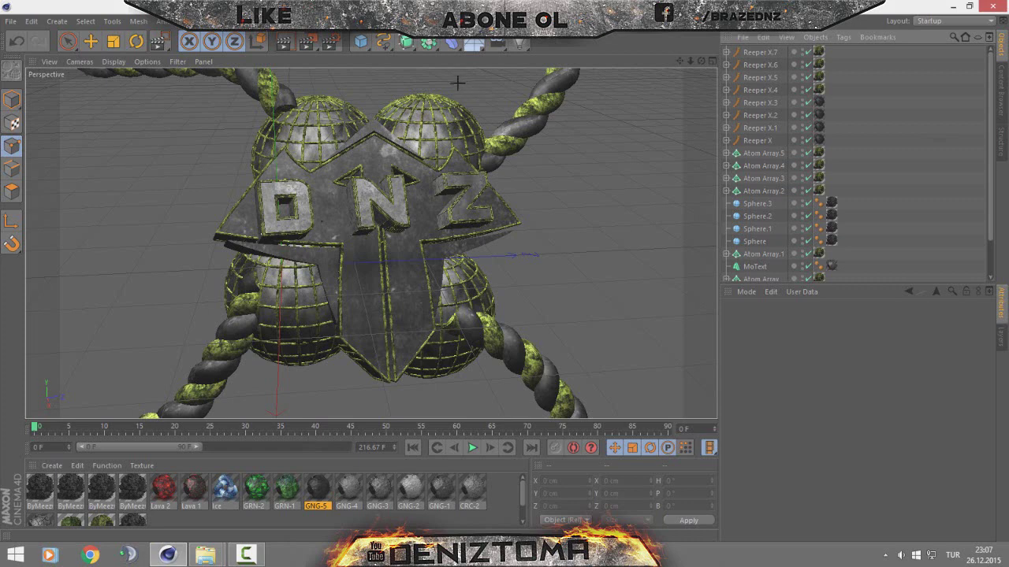
{"action": "left_click_drag", "start_coordinate": [466, 84], "coordinate": [592, 179]}
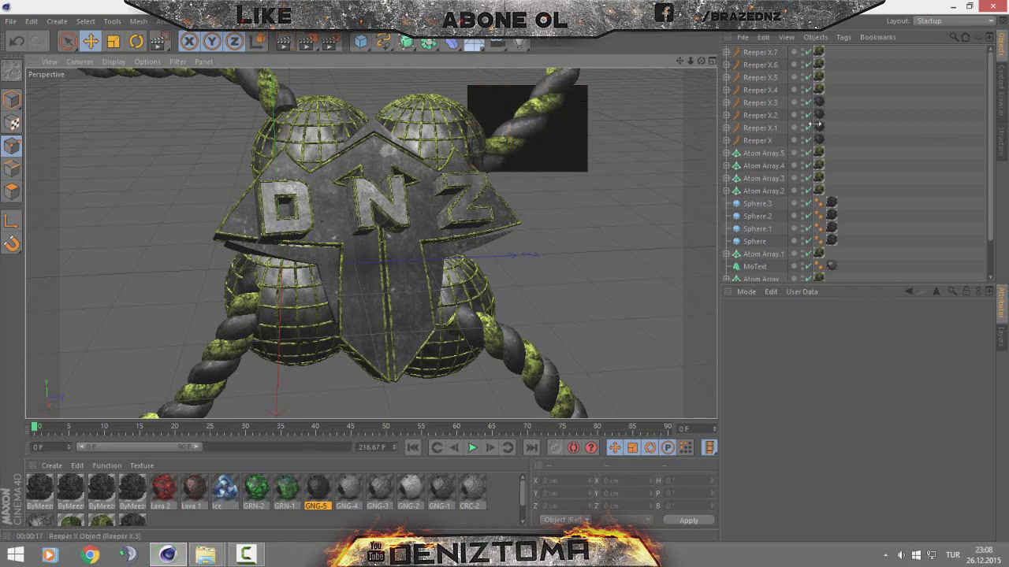
{"action": "left_click", "coordinate": [897, 158]}
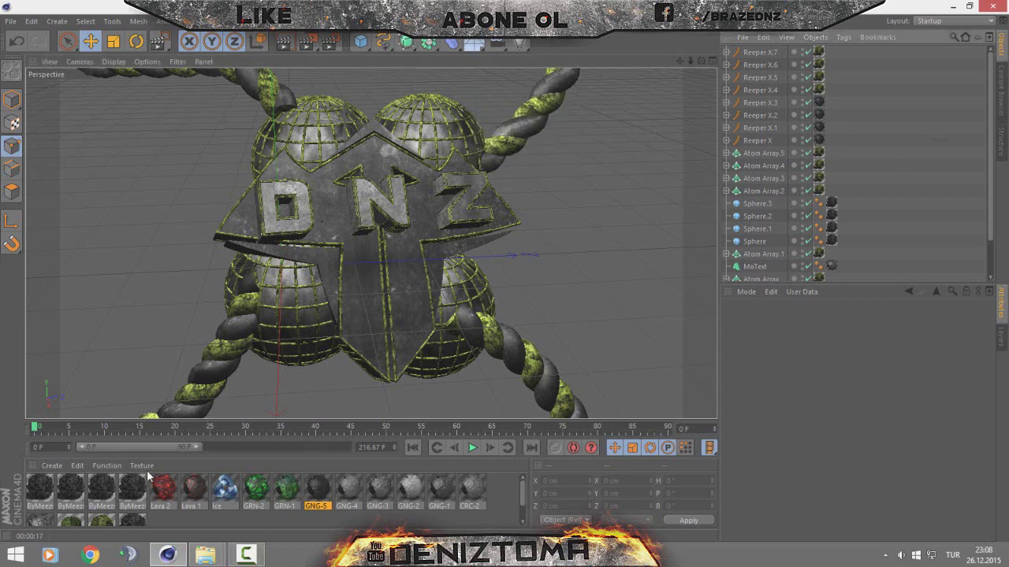
{"action": "left_click", "coordinate": [160, 508]}
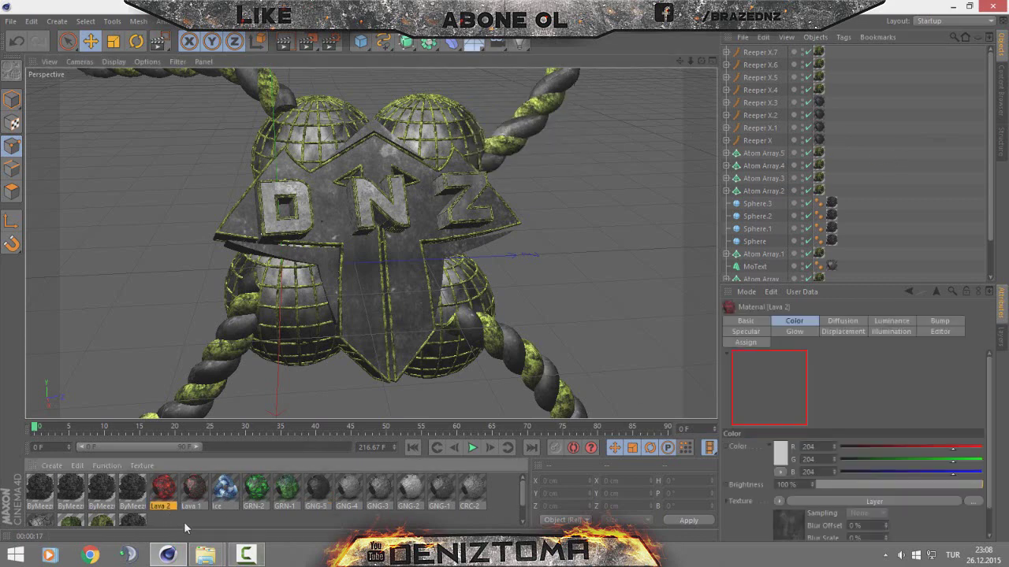
{"action": "left_click", "coordinate": [183, 521]}
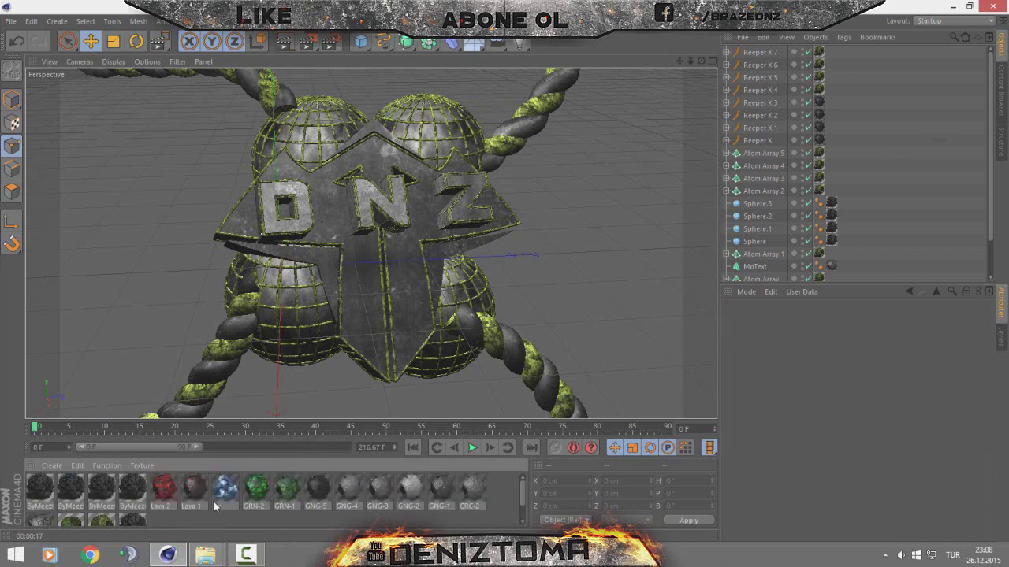